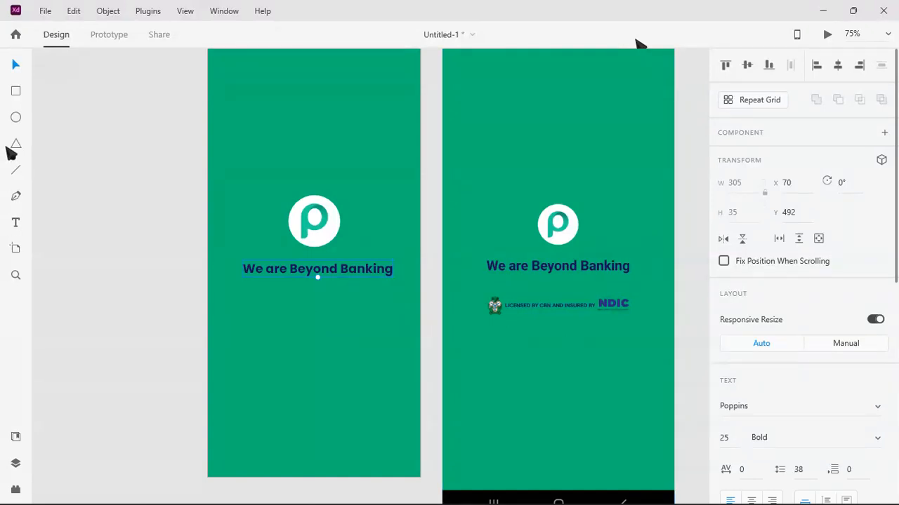
left_click(15, 92)
left_click_drag(476, 287, 642, 326)
key("Delete")
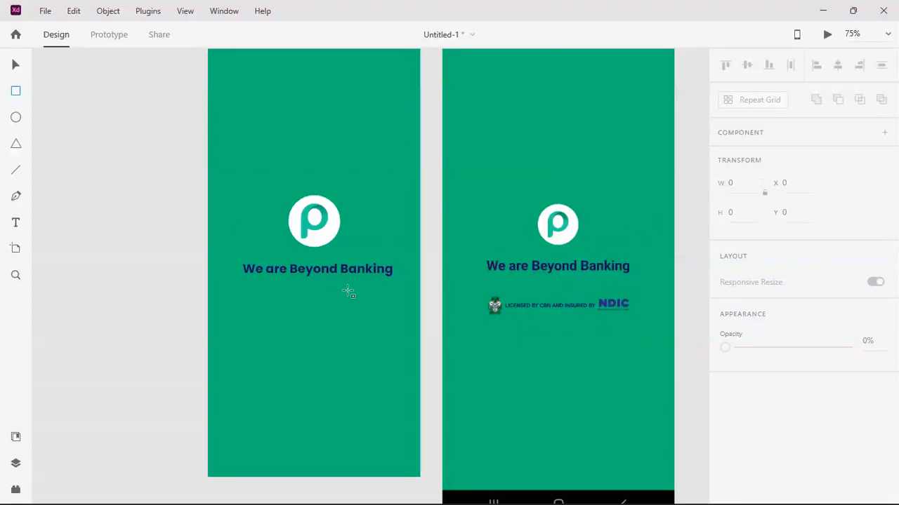
left_click(15, 65)
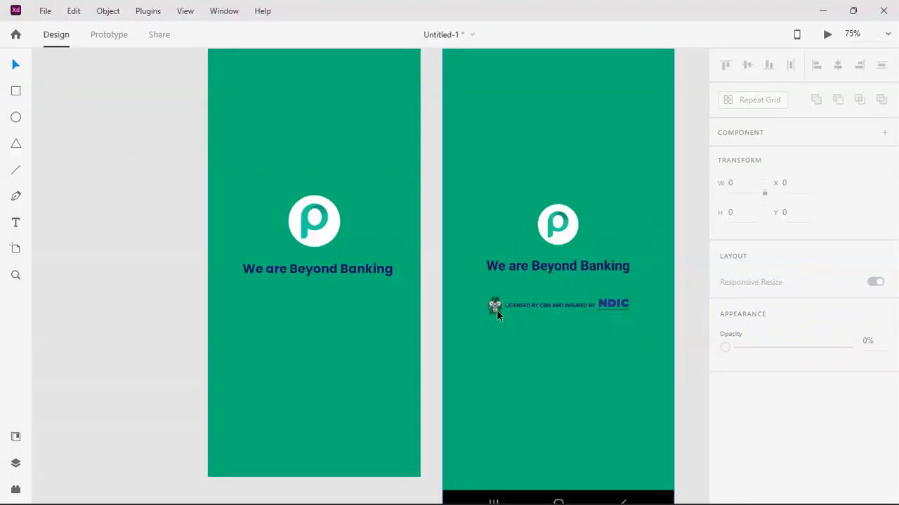
Import cbn_logo-removebg-preview.png from the Opay clone folder and place it on the empty canvas beside the splash artboard
left_click(451, 492)
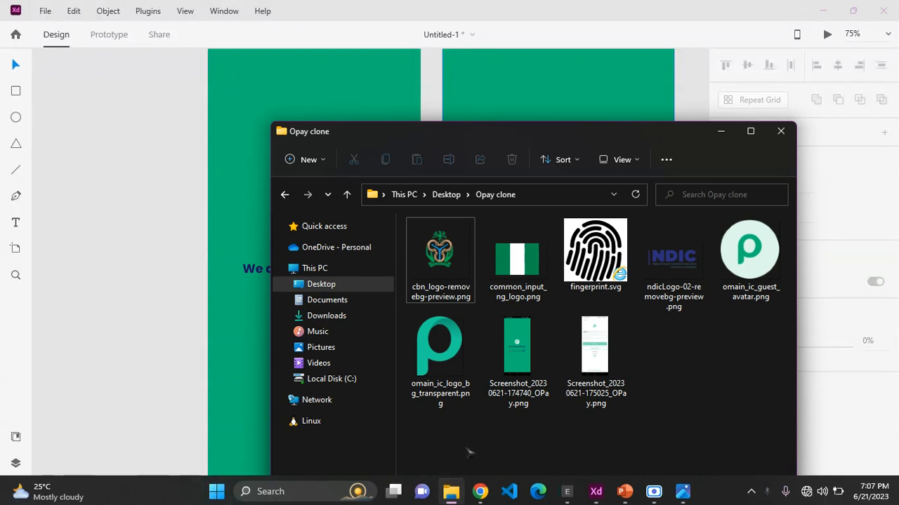
left_click(441, 261)
left_click_drag(236, 268, 145, 274)
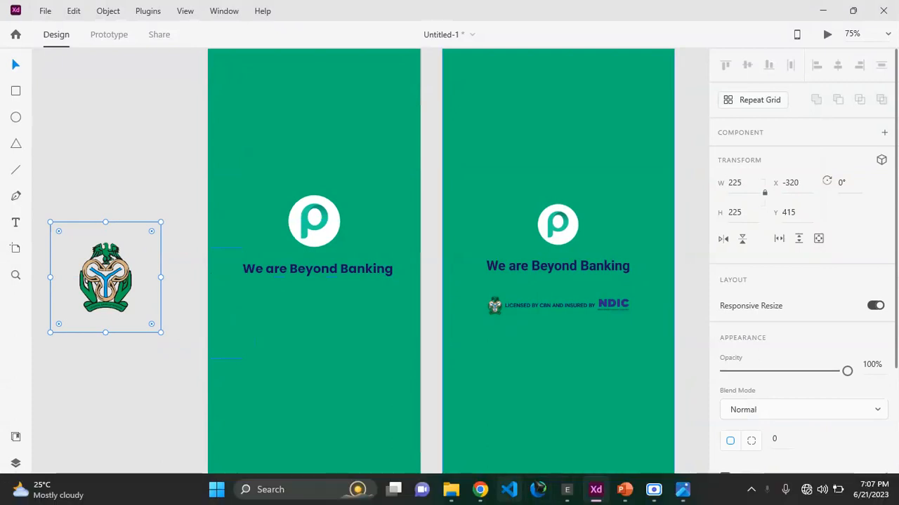
Import ndicLogo-02-removebg-preview.png and scale it to about 87 × 58 below the right end of the artboard's tagline
left_click(451, 490)
left_click_drag(673, 260, 231, 313)
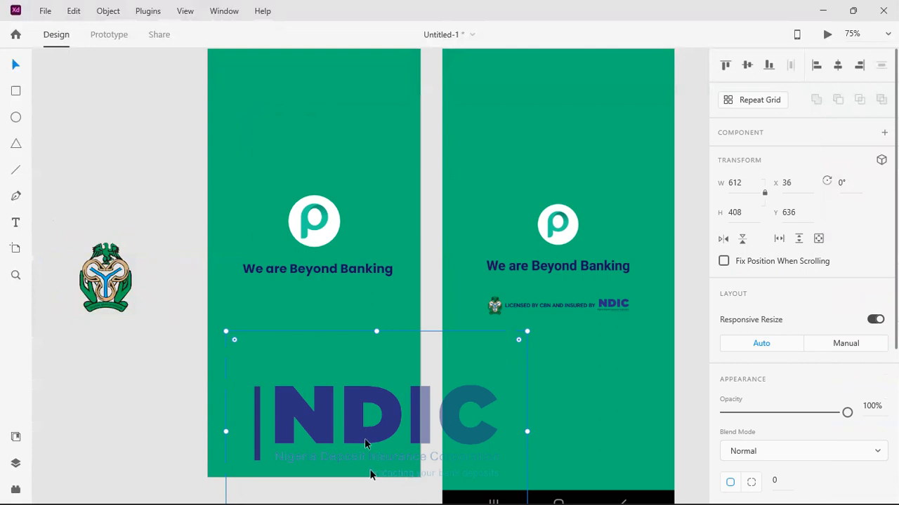
left_click_drag(364, 442, 193, 391)
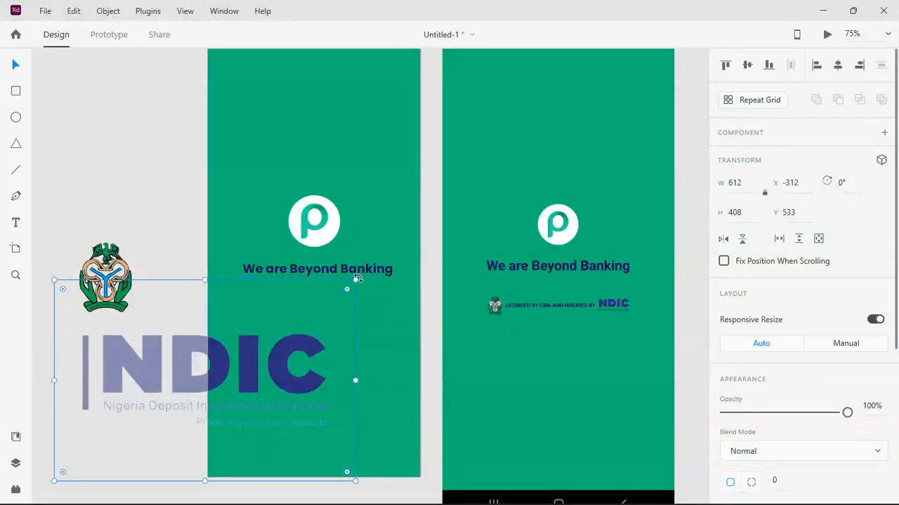
left_click_drag(356, 278, 181, 413)
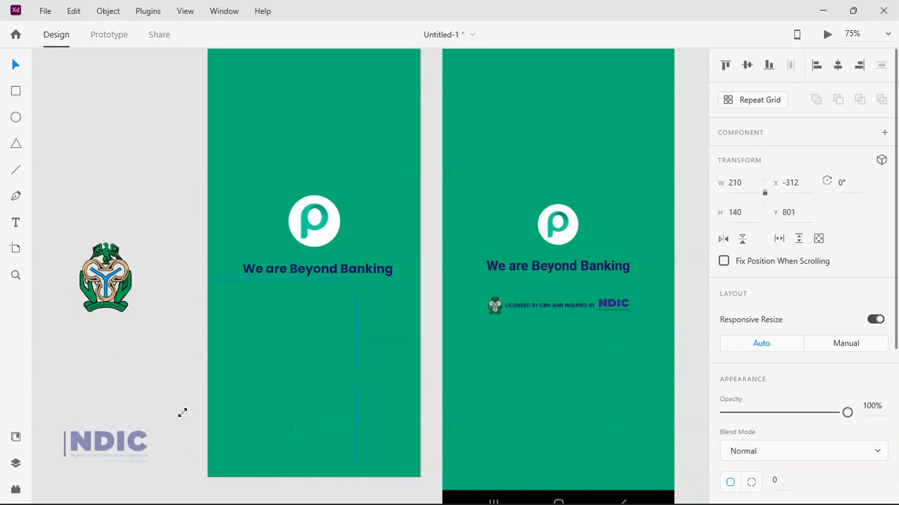
left_click_drag(137, 440, 374, 327)
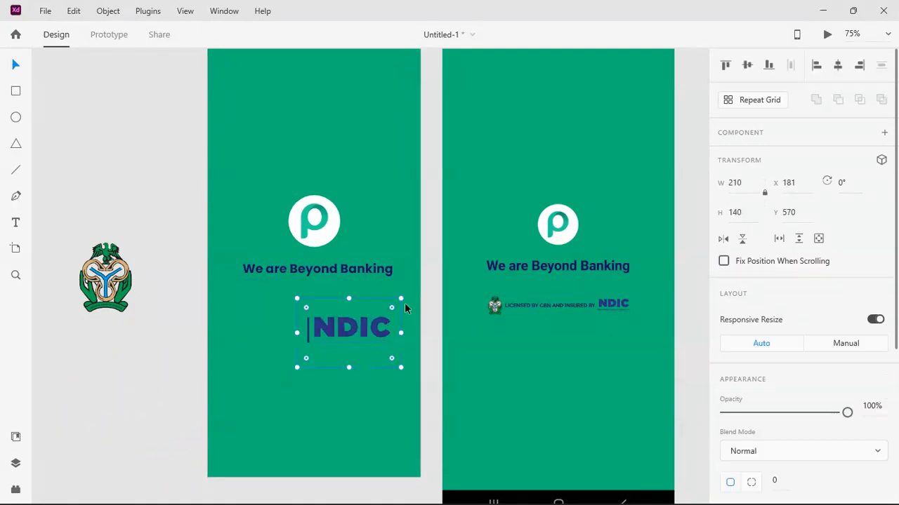
left_click_drag(404, 298, 370, 320)
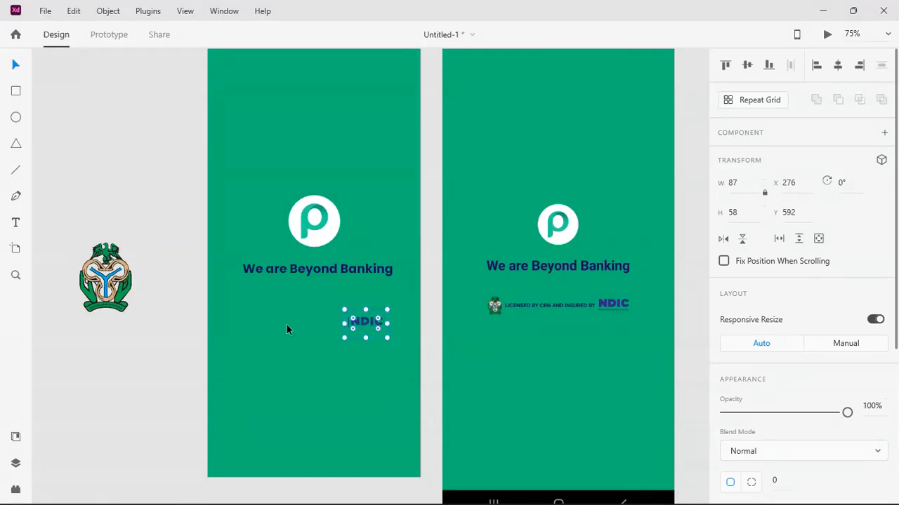
Move the CBN logo below the tagline's left end and scale it to about 55 × 55, level with the NDIC logo
left_click_drag(117, 300, 282, 348)
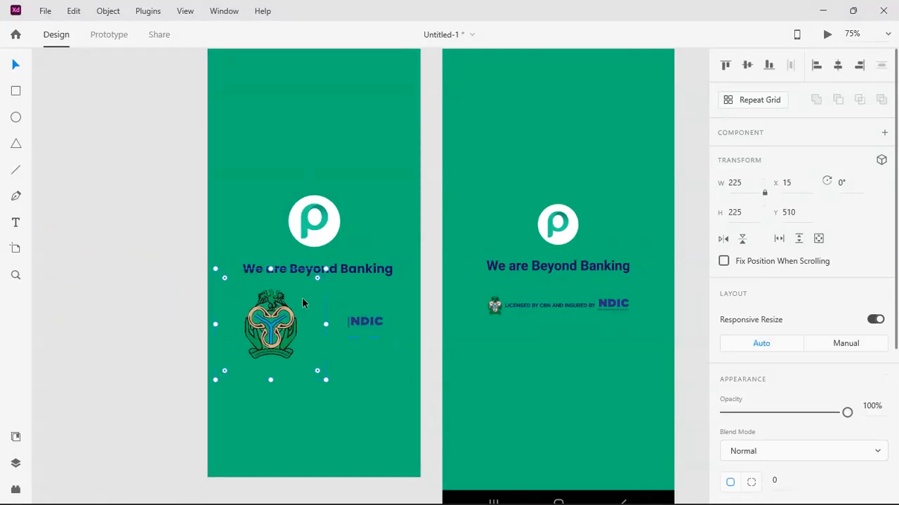
left_click_drag(327, 267, 259, 331)
left_click_drag(235, 361, 247, 329)
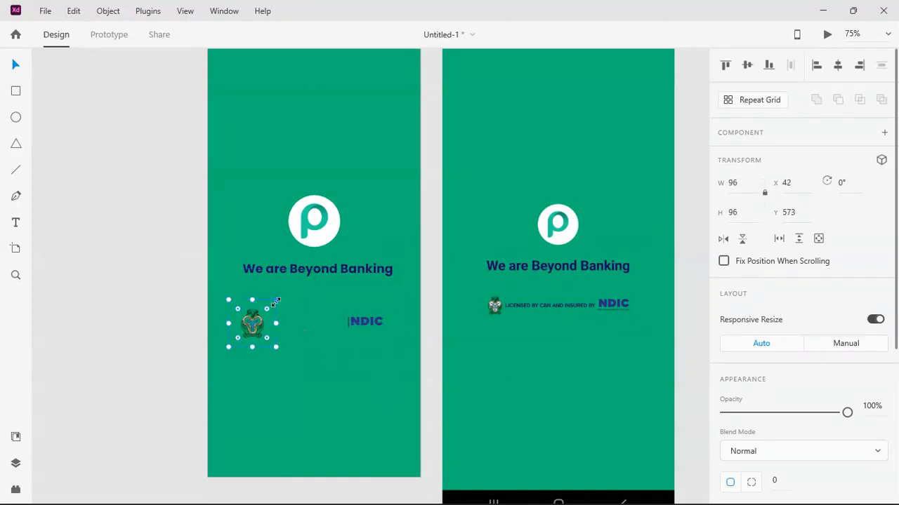
left_click_drag(277, 300, 250, 323)
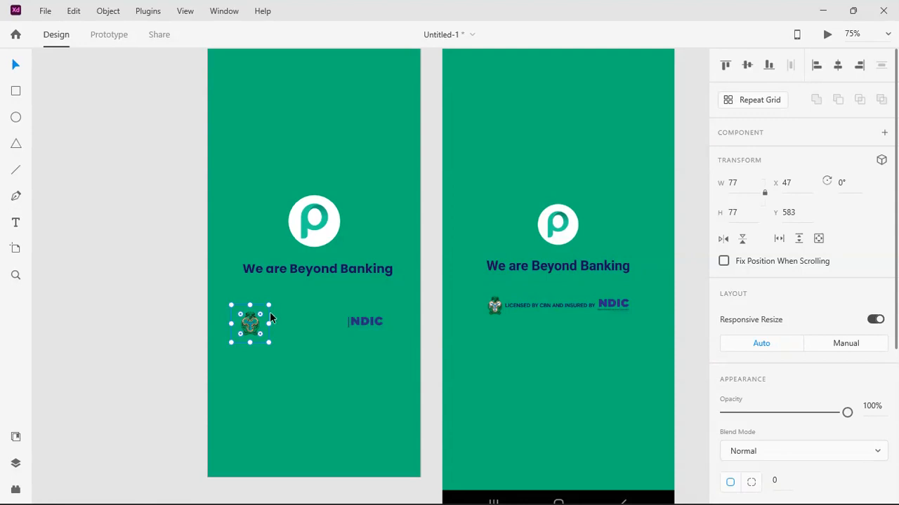
key("ctrl+equal")
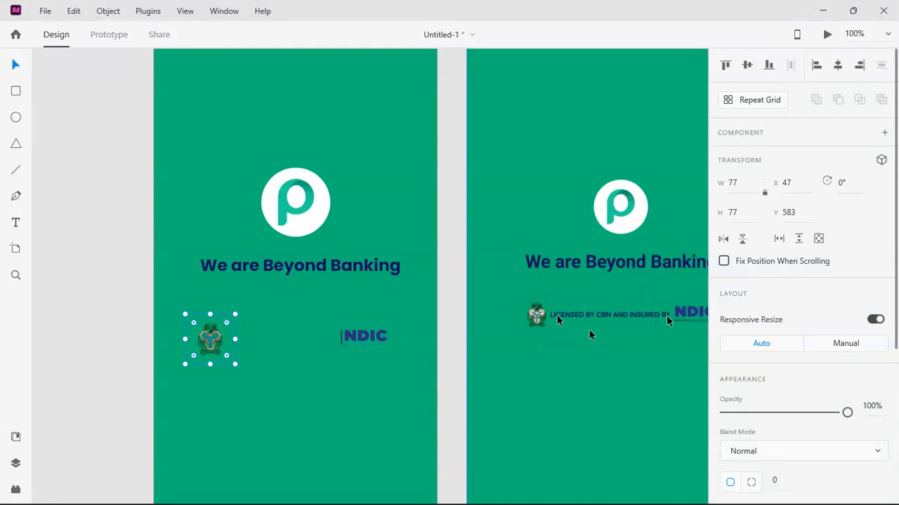
left_click_drag(238, 315, 218, 340)
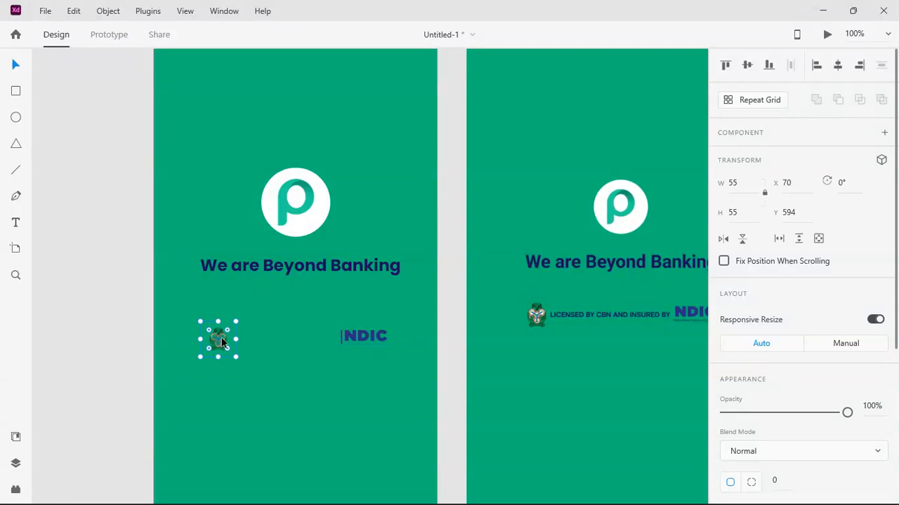
key("Up")
key("Up")
key("Up")
key("Up")
Add the text "LICENSED BY CBN AND INSURED BY" and place it below the two logos on the artboard
left_click(16, 224)
left_click(248, 330)
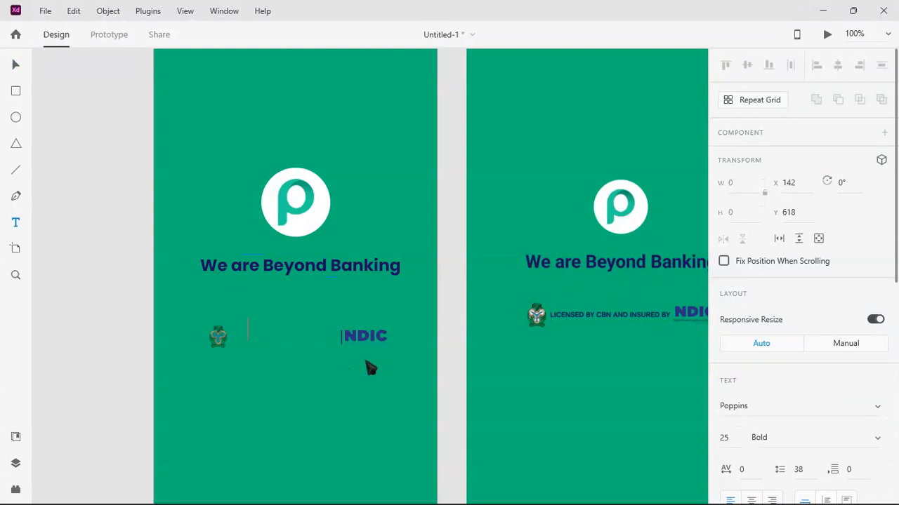
type("LICENSED")
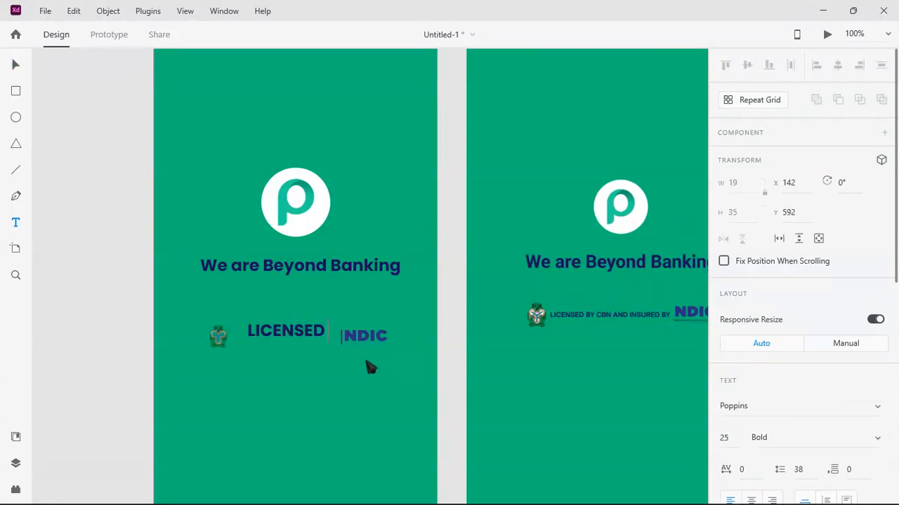
type(" BY CBN")
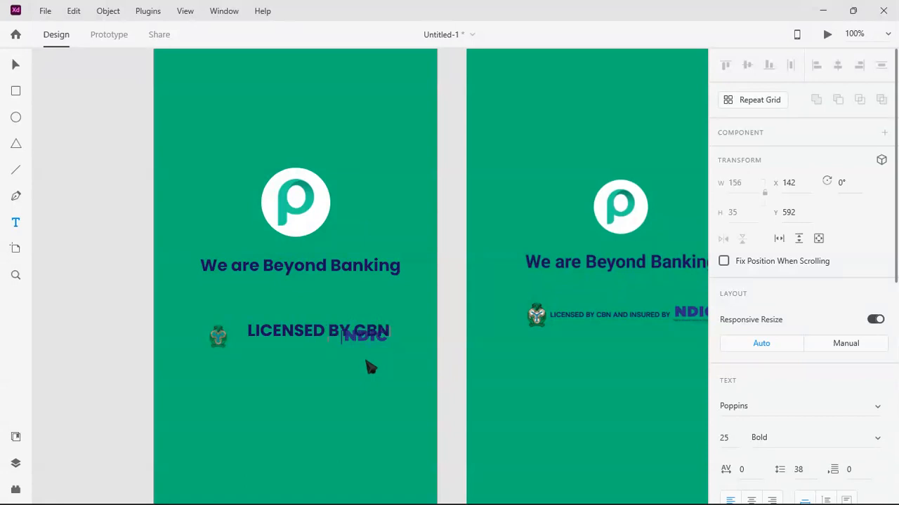
type(" AND INSURED")
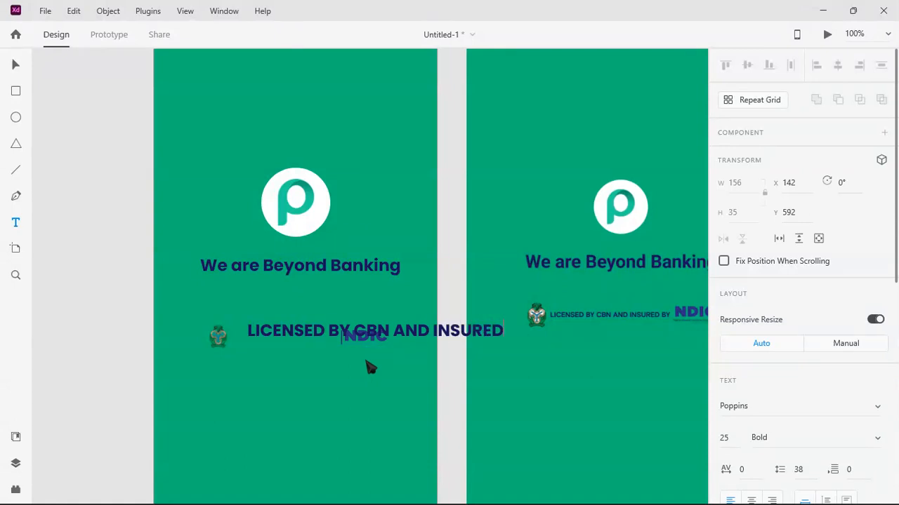
type(" BY")
left_click(16, 64)
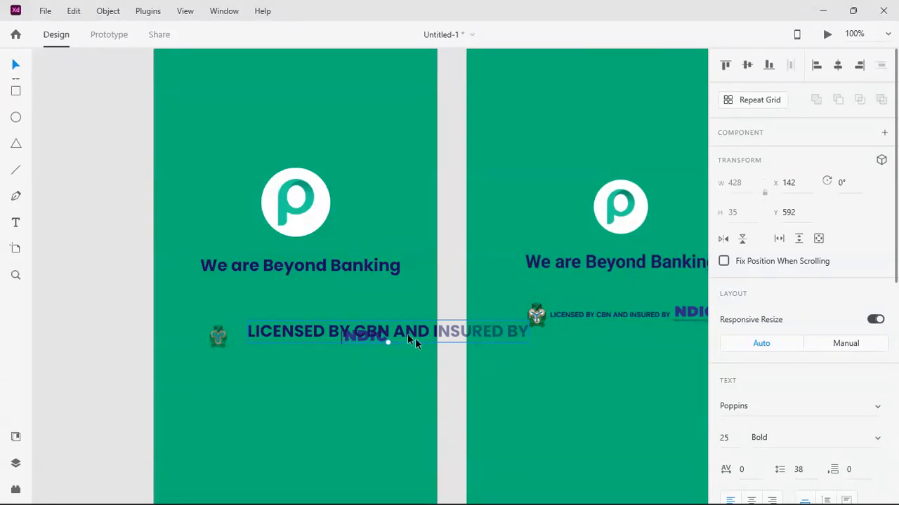
left_click_drag(407, 333, 316, 401)
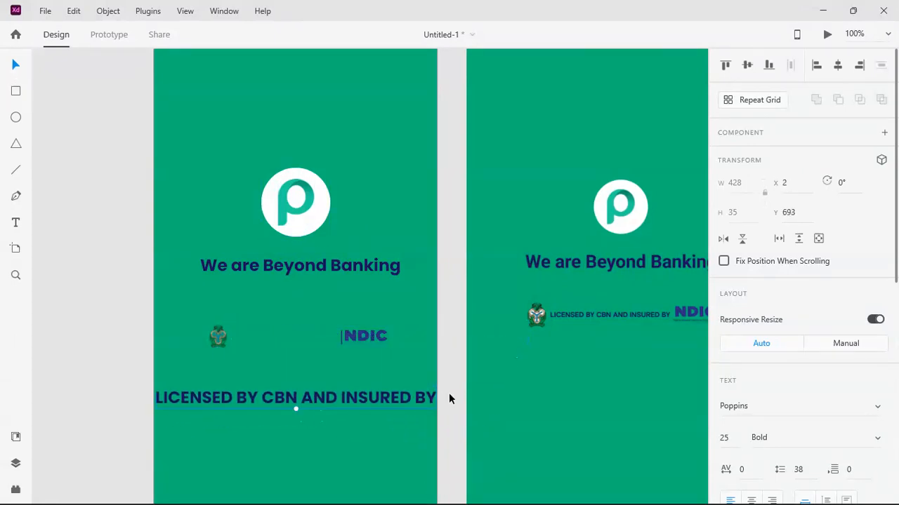
Try font sizes 18 and 12 on the licence text and shift it closer to the logos
left_click(725, 438)
double_click(723, 438)
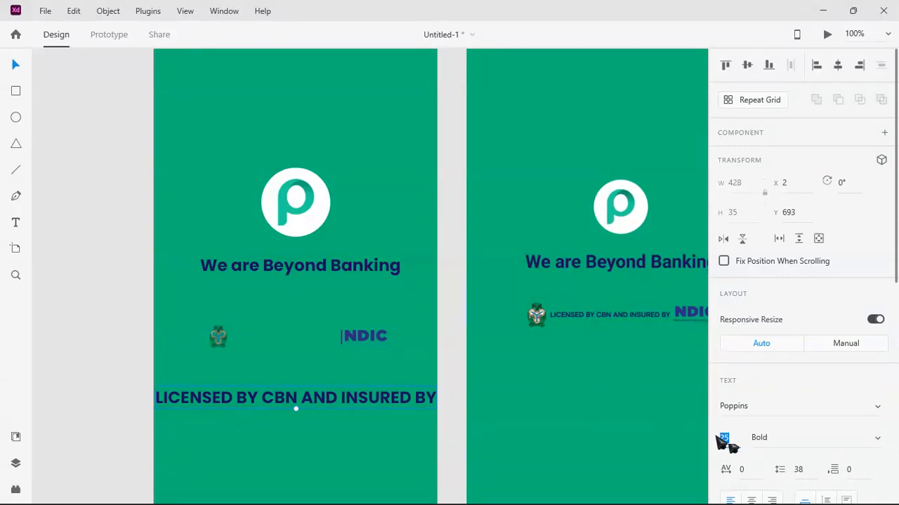
type("18")
key("Return")
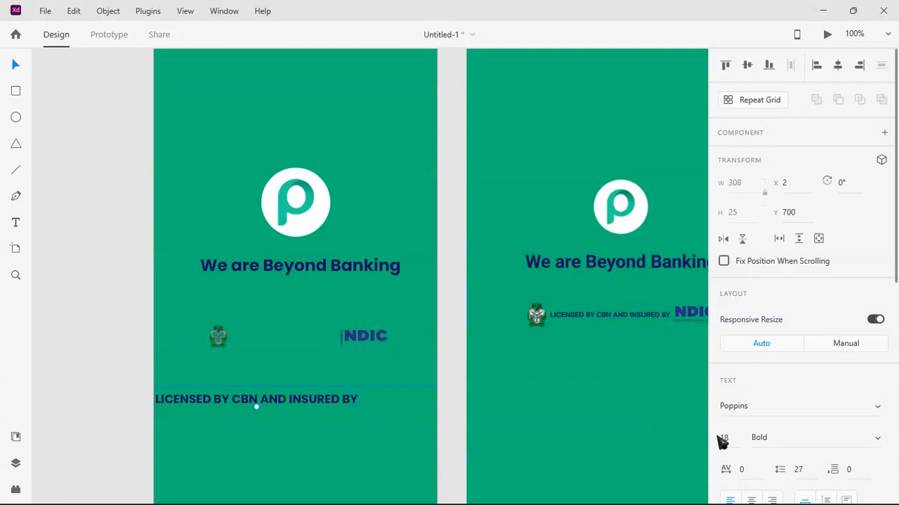
left_click_drag(300, 400, 329, 377)
left_click(725, 439)
type("12")
key("Return")
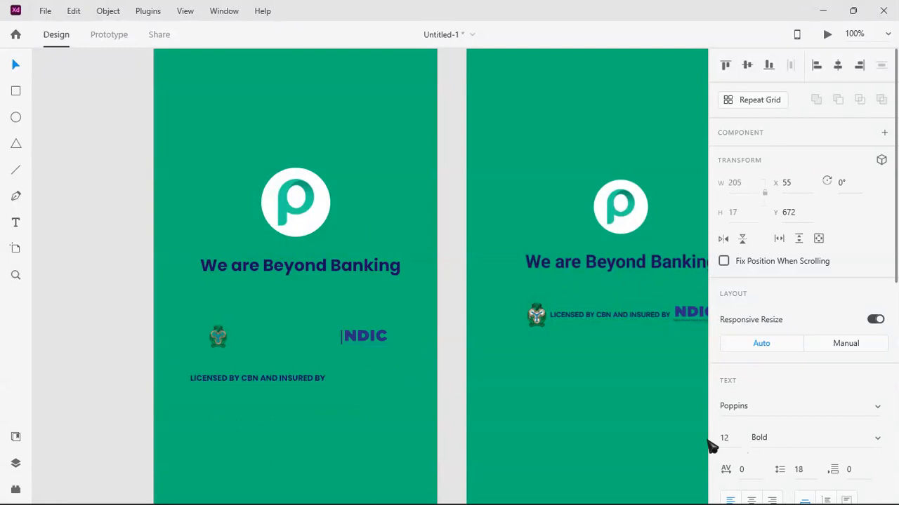
Set the licence text's font size to 8 and position it between the CBN and NDIC logos
left_click_drag(258, 378, 306, 334)
left_click(726, 438)
type("8")
key("Return")
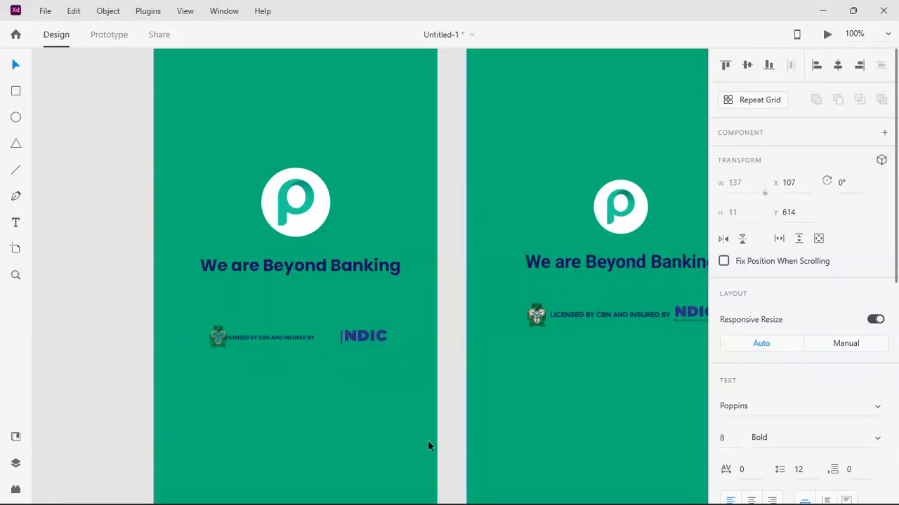
left_click_drag(278, 336, 286, 335)
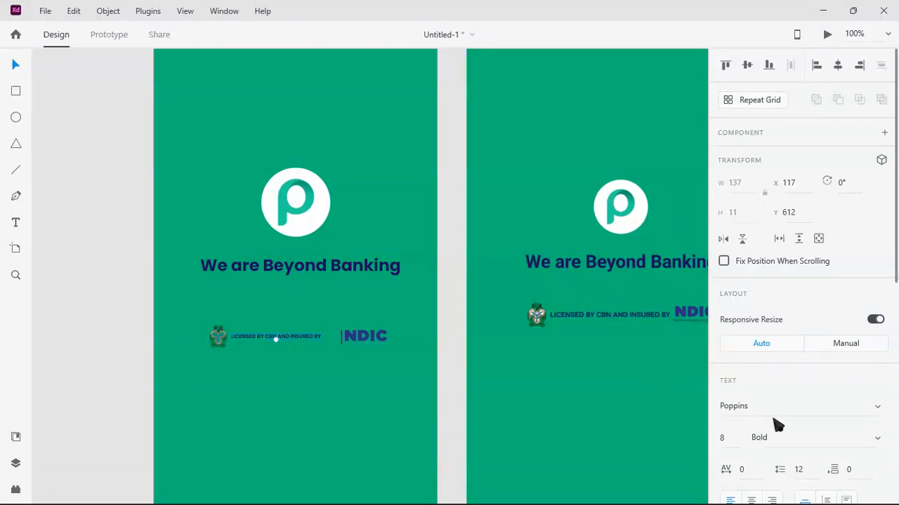
Set the licence text's font size to 10 and shift the NDIC logo right to clear the end of the text
left_click(720, 438)
type("10")
key("Return")
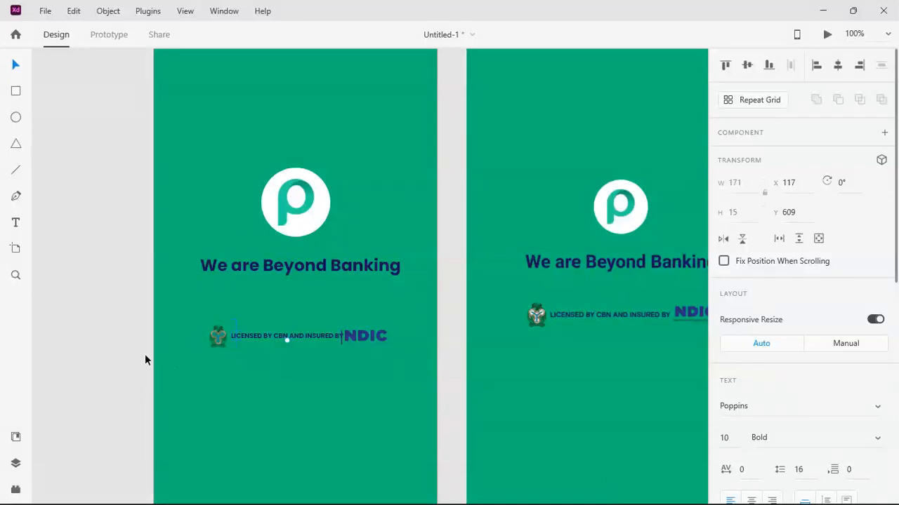
left_click_drag(376, 335, 382, 337)
Enlarge the CBN logo slightly and shift it left to clear the start of the licence text
left_click(217, 338)
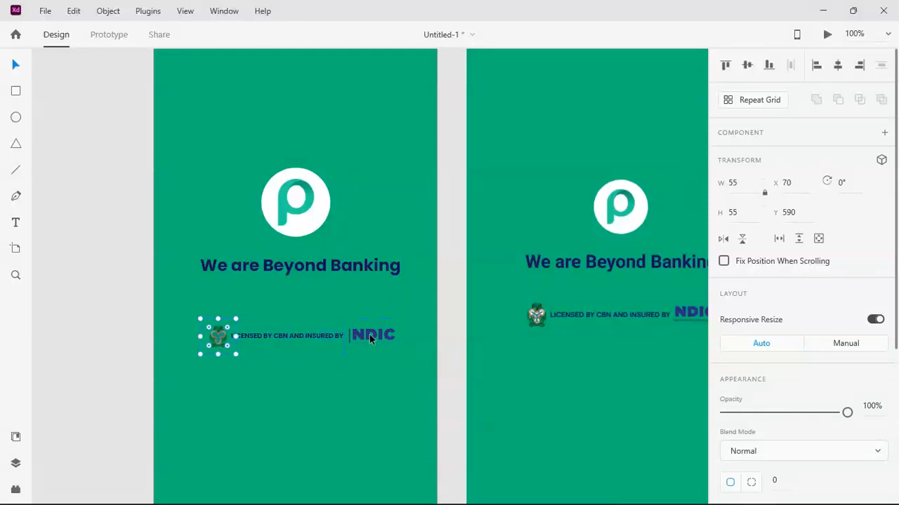
key("Up")
key("Up")
left_click_drag(237, 316, 254, 309)
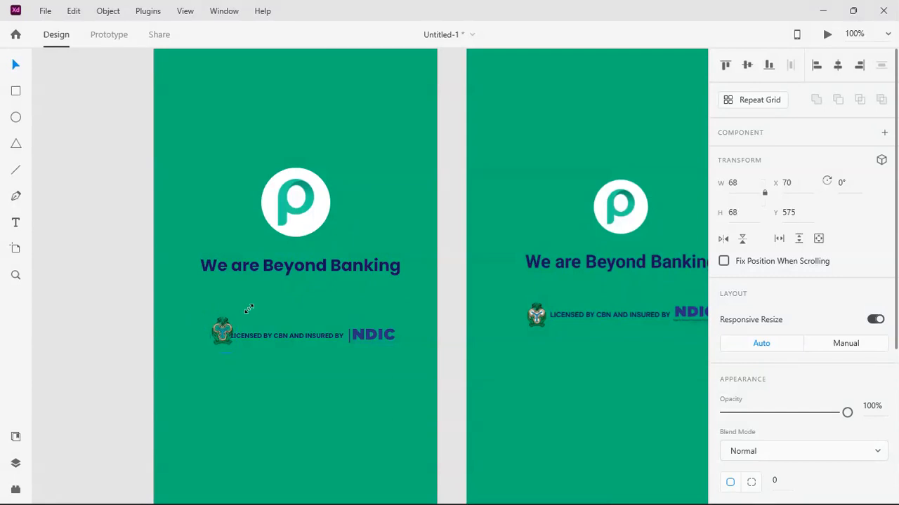
left_click_drag(223, 334, 216, 334)
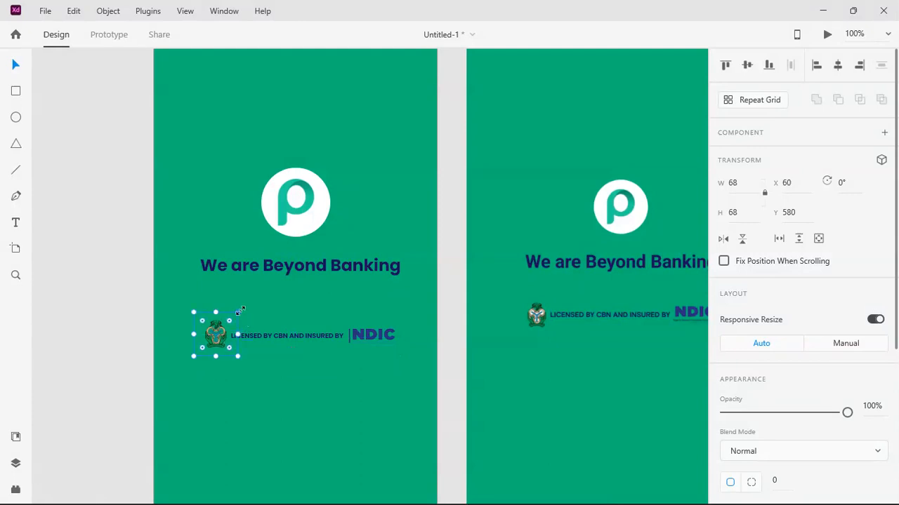
left_click_drag(241, 309, 222, 338)
Group the CBN logo, licence text and NDIC logo, and move the group up beneath the tagline to about X 60, Y 553
left_click(361, 336)
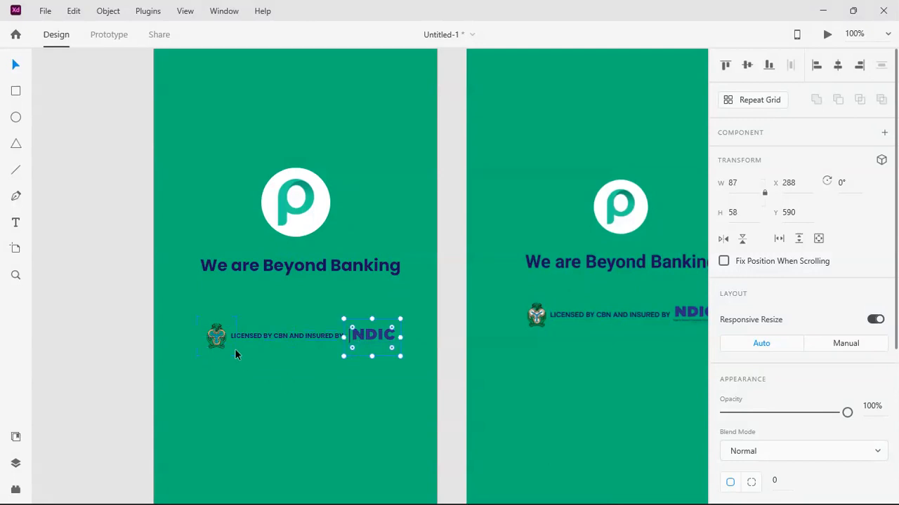
left_click(277, 358)
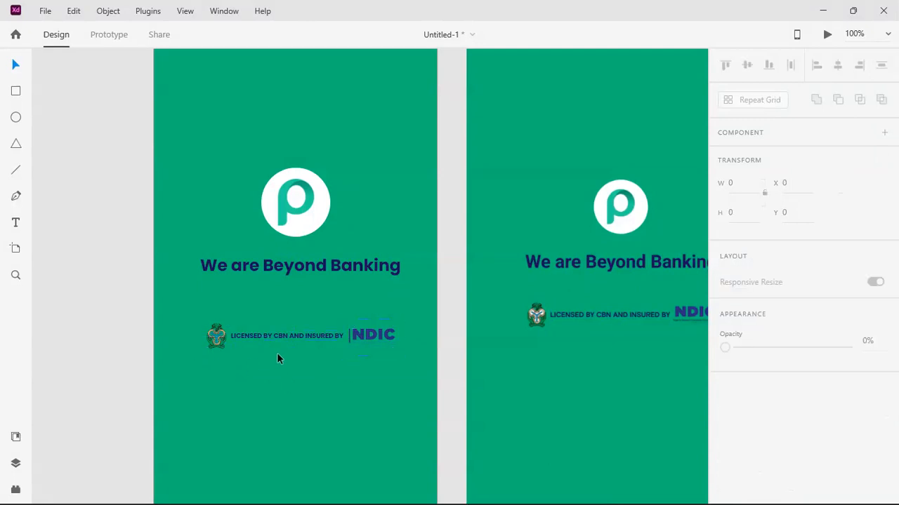
left_click(374, 338)
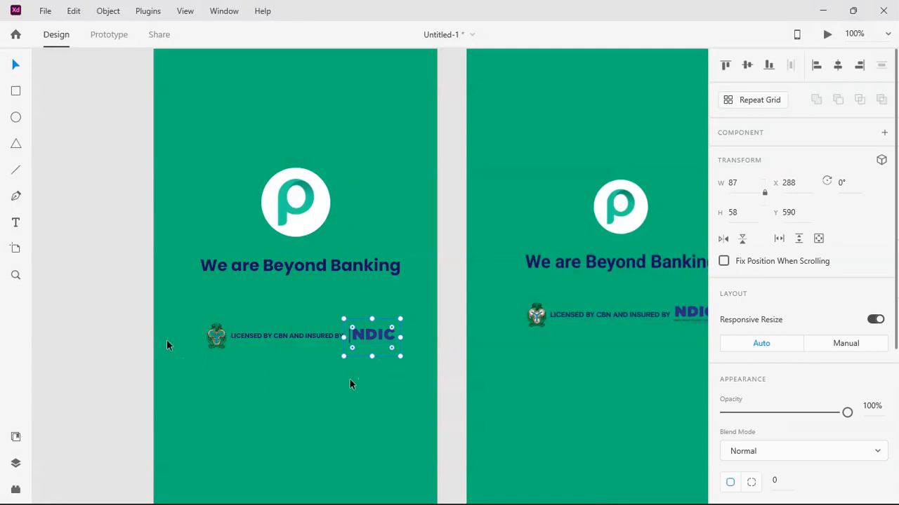
left_click(124, 313)
left_click_drag(121, 308, 411, 365)
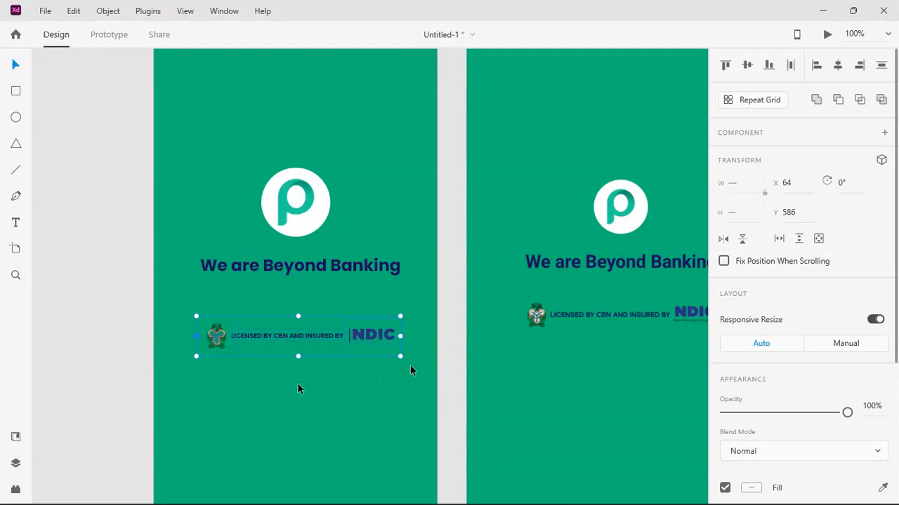
key("ctrl+g")
left_click_drag(318, 339, 315, 311)
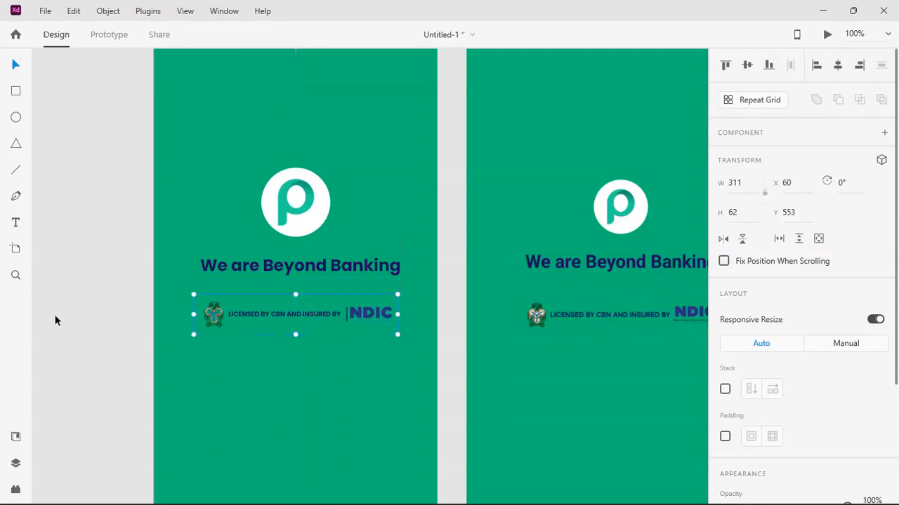
left_click(193, 320)
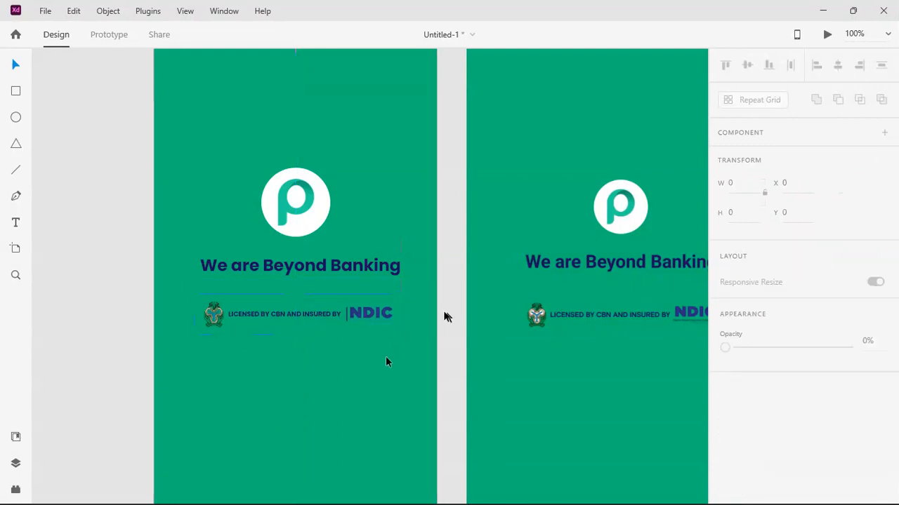
Centre the logo, tagline and licence line together on the Splash Screen artboard, at X 58, Y 339
key("ctrl+minus")
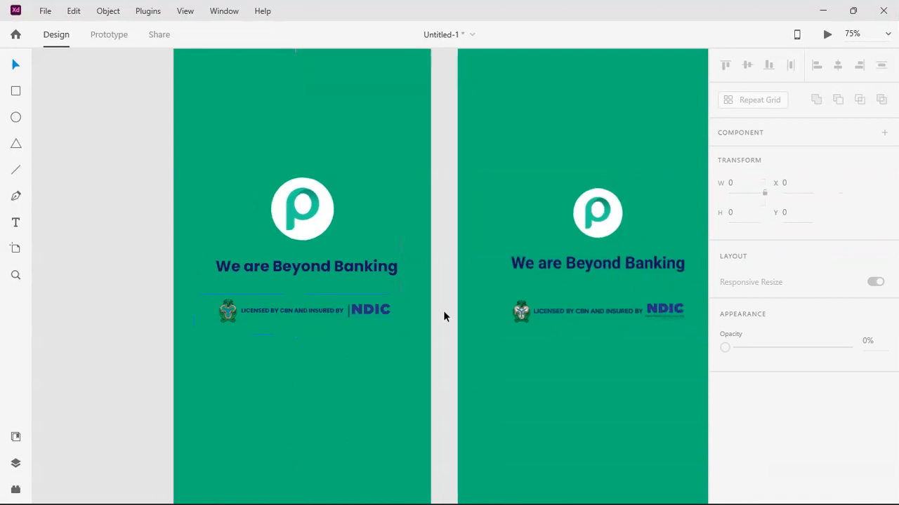
key("ctrl+equal")
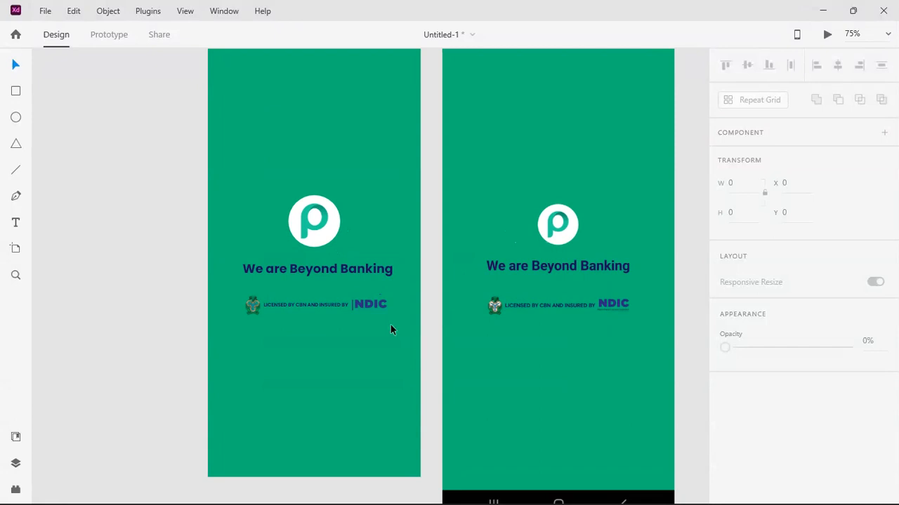
key("ctrl+minus")
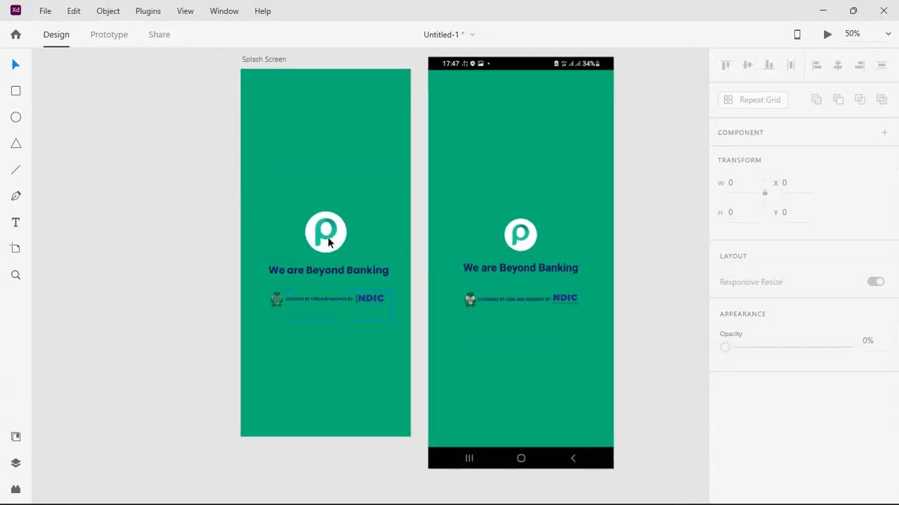
left_click_drag(222, 198, 405, 332)
left_click_drag(341, 250, 339, 246)
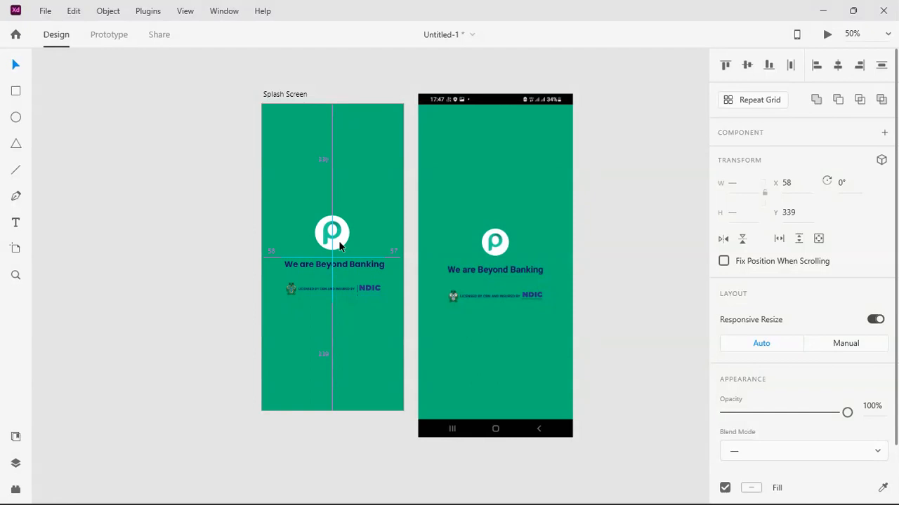
left_click_drag(339, 246, 345, 251)
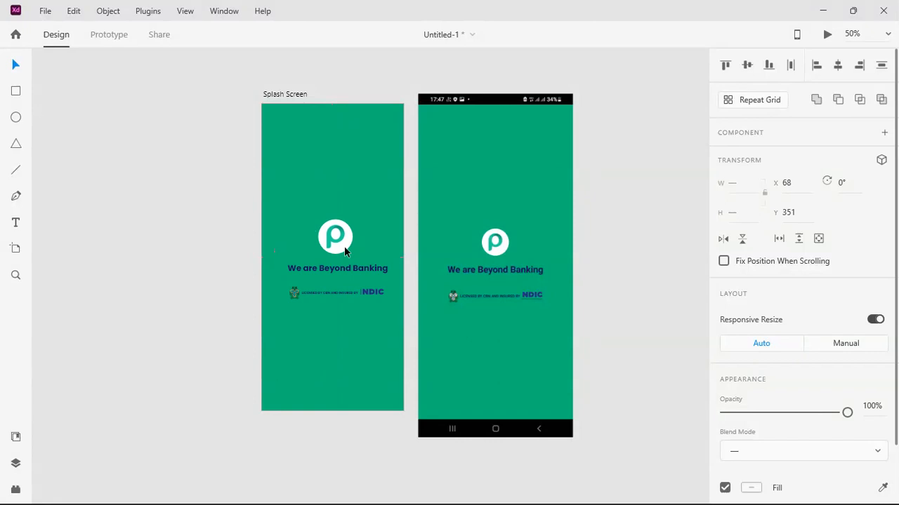
mouse_move(345, 251)
left_mouse_down()
mouse_move(353, 259)
mouse_move(343, 249)
left_mouse_up()
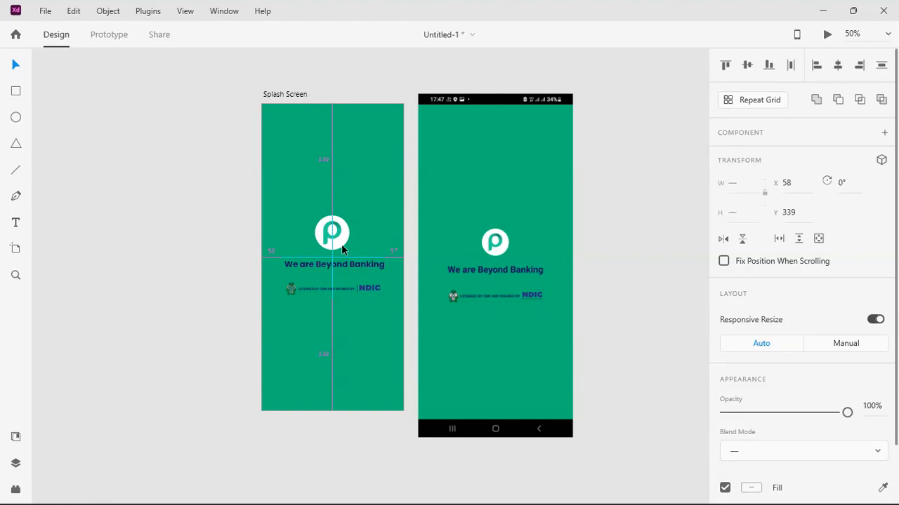
left_click(216, 248)
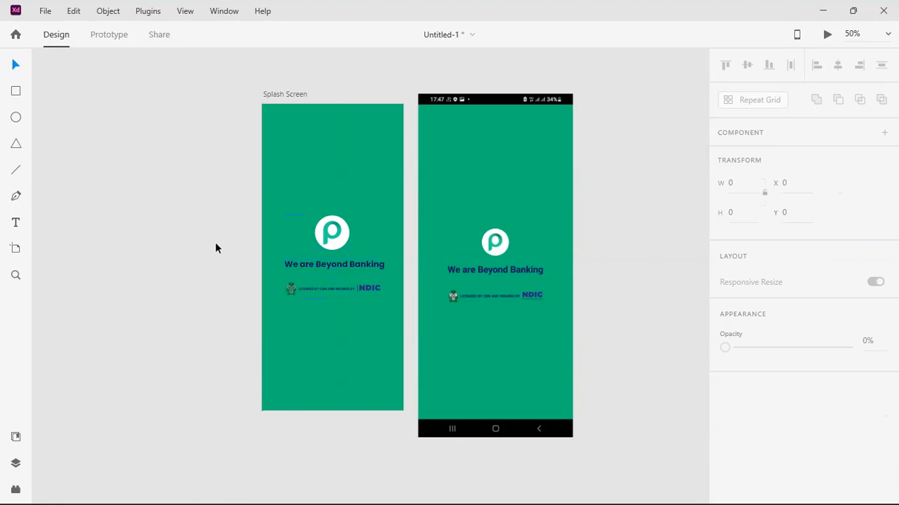
Move the splash reference screenshot to the other side of the Splash Screen artboard, at about X -605, Y -56
left_click(450, 210)
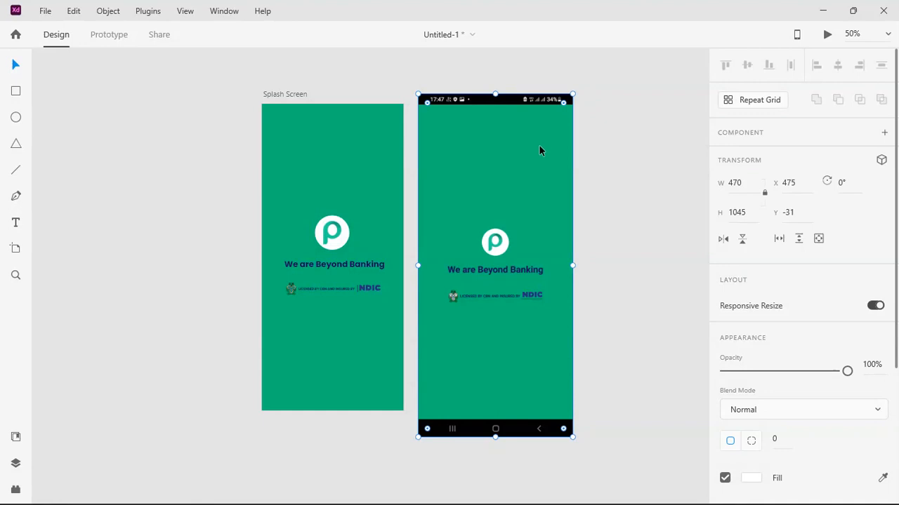
left_click(640, 152)
left_click_drag(532, 231, 177, 224)
mouse_move(656, 489)
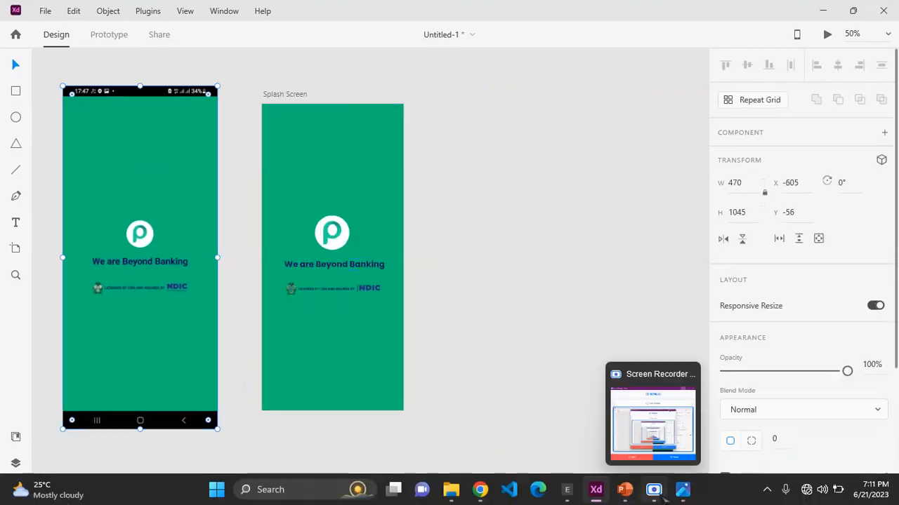
left_click(666, 463)
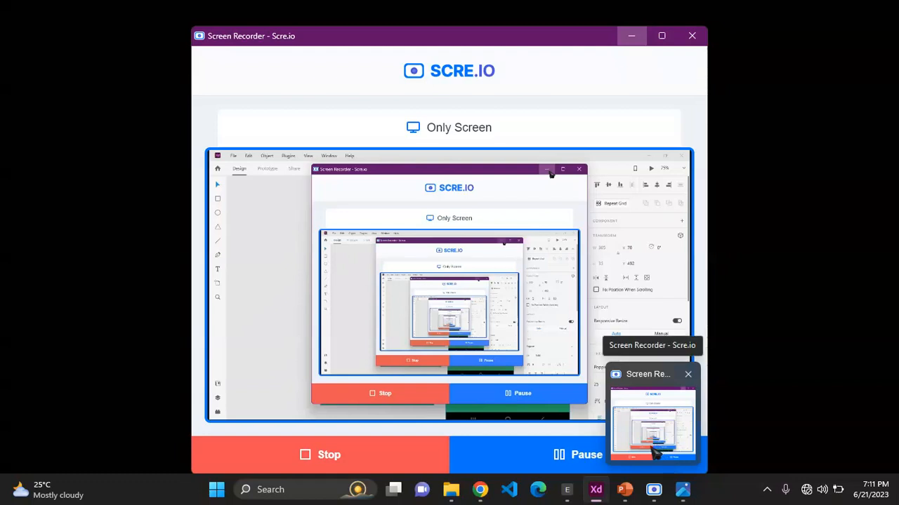
left_click(631, 35)
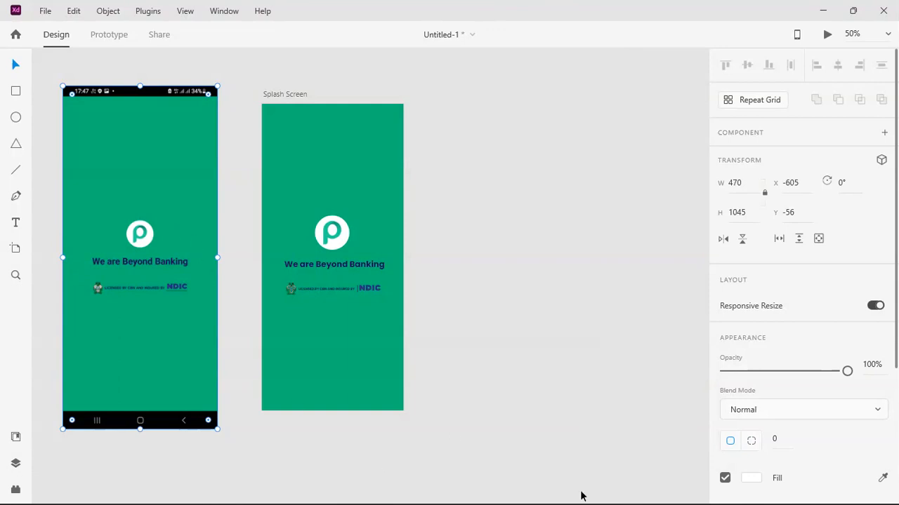
Switch to the photo viewer and look at the sign-in screenshot, then return to the Adobe XD canvas
left_click(682, 491)
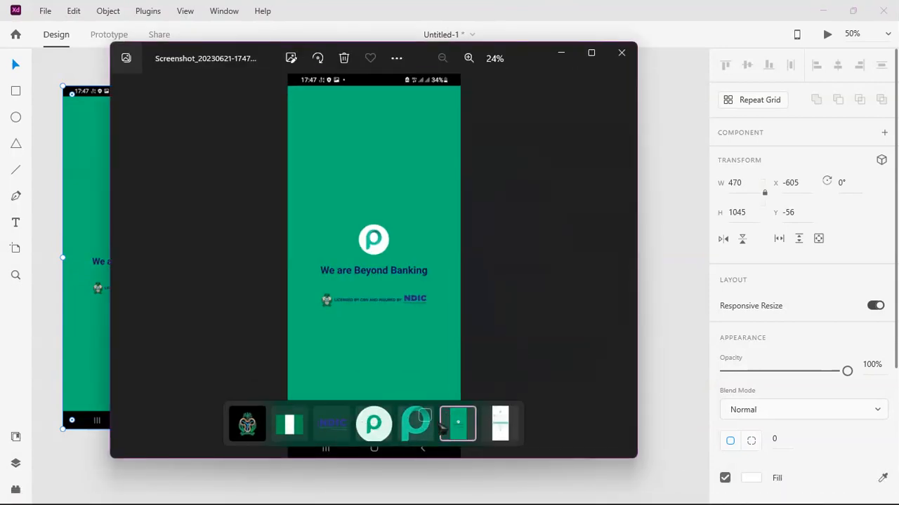
left_click(500, 423)
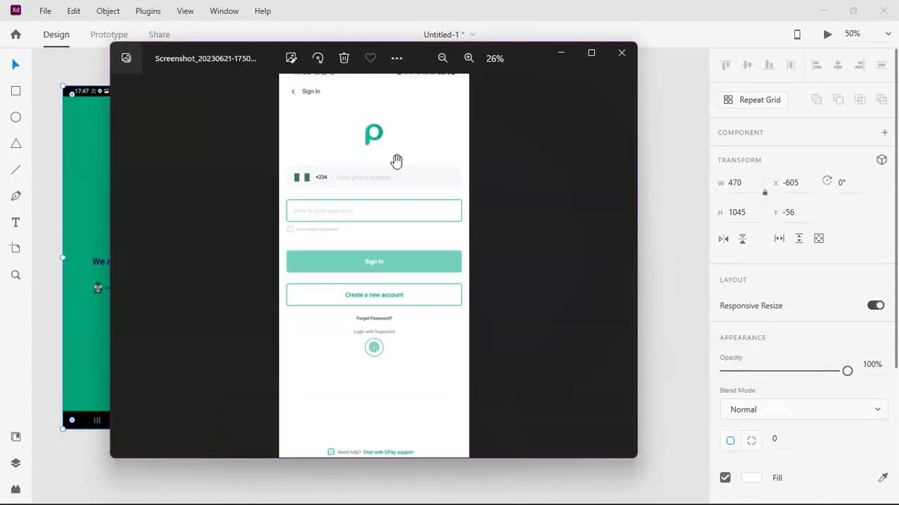
left_click(561, 53)
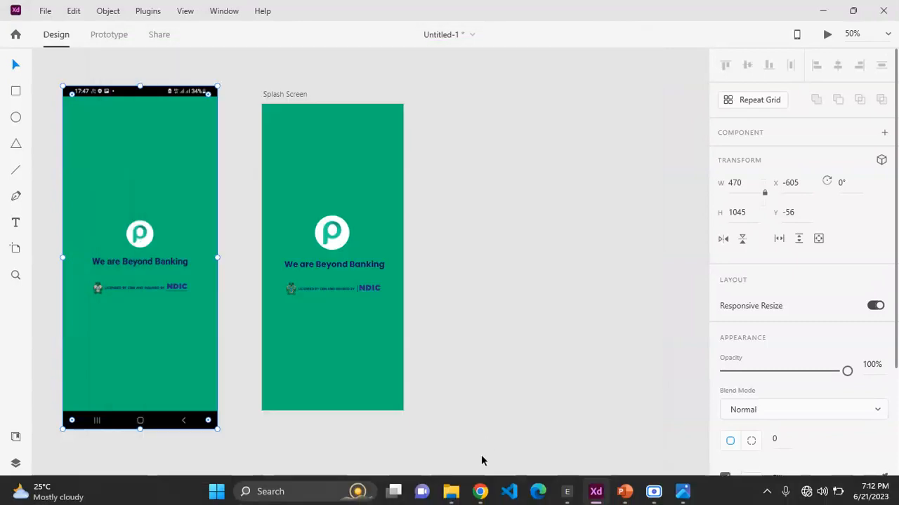
Import the sign-in screenshot from File Explorer beside the Splash Screen artboard and set its height to 1000, keeping the proportions
left_click(450, 491)
left_click_drag(602, 337, 465, 103)
left_click(721, 132)
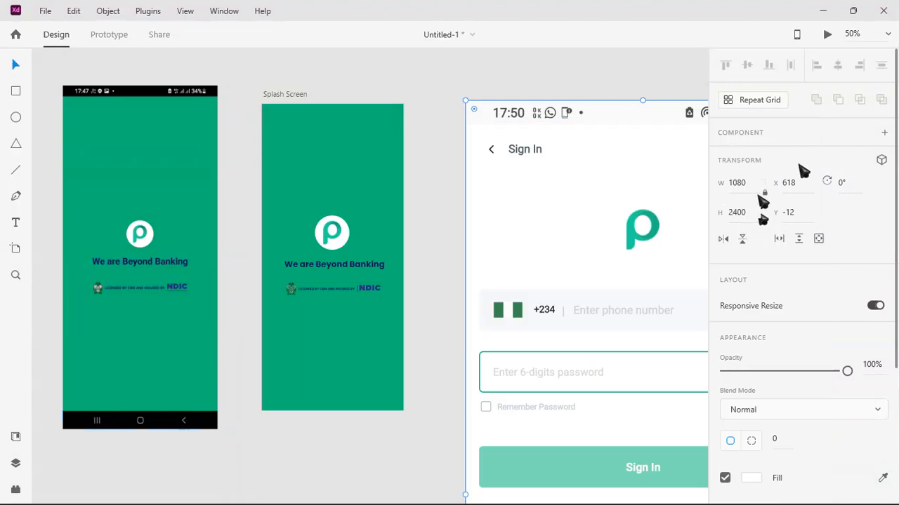
left_click(758, 217)
left_click_drag(754, 214, 732, 217)
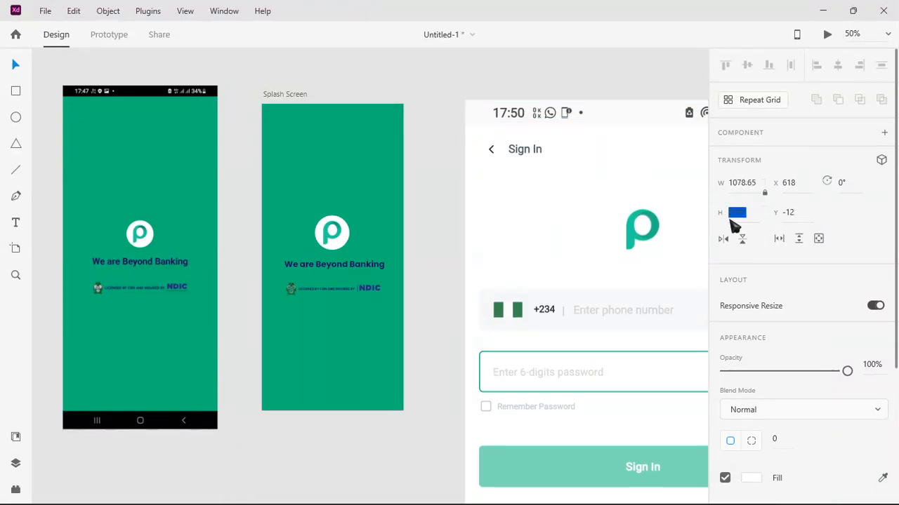
double_click(738, 216)
type("1000")
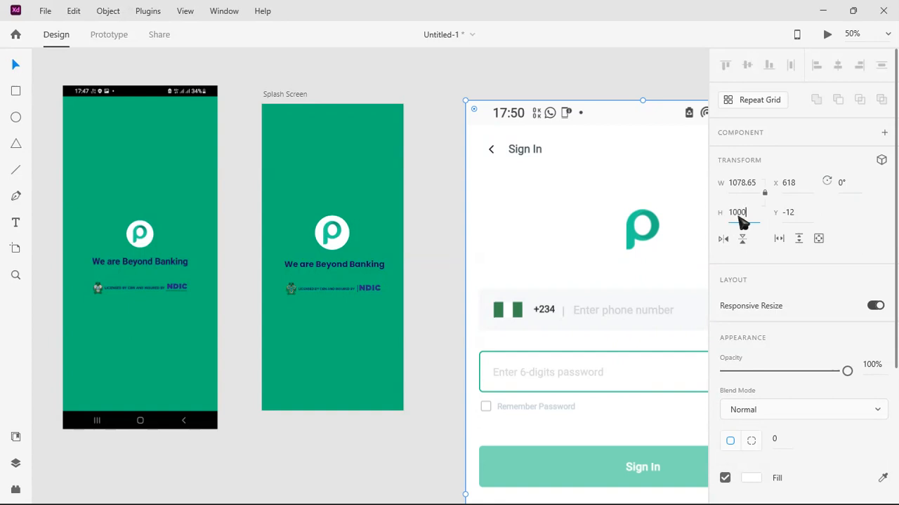
key("Return")
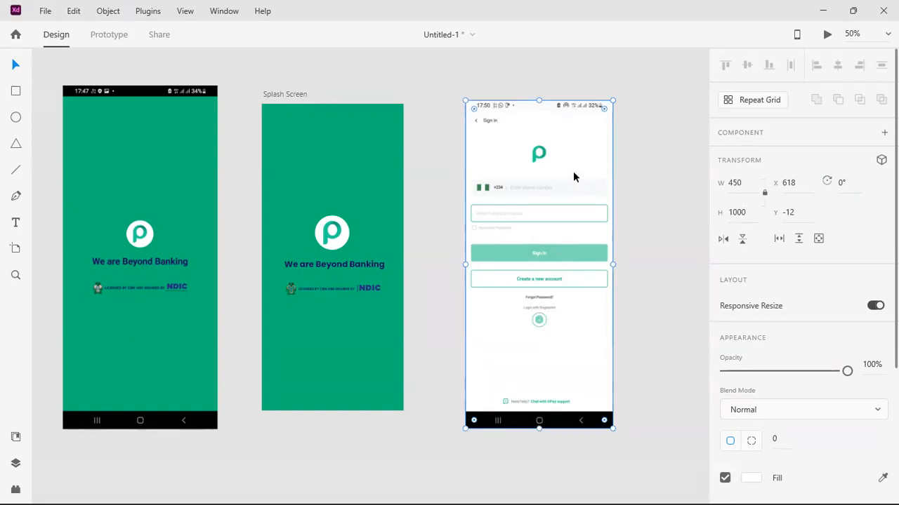
Delete the splash reference screenshot and put the sign-in screenshot in its place beside the Splash Screen artboard, at X -488, Y 0
left_click_drag(505, 211, 71, 227)
left_click(167, 148)
key("Delete")
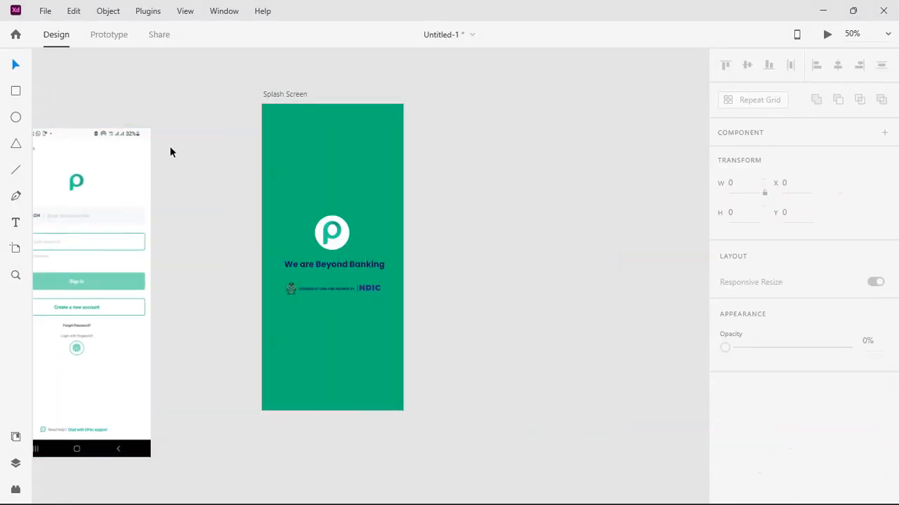
left_click_drag(155, 188, 245, 166)
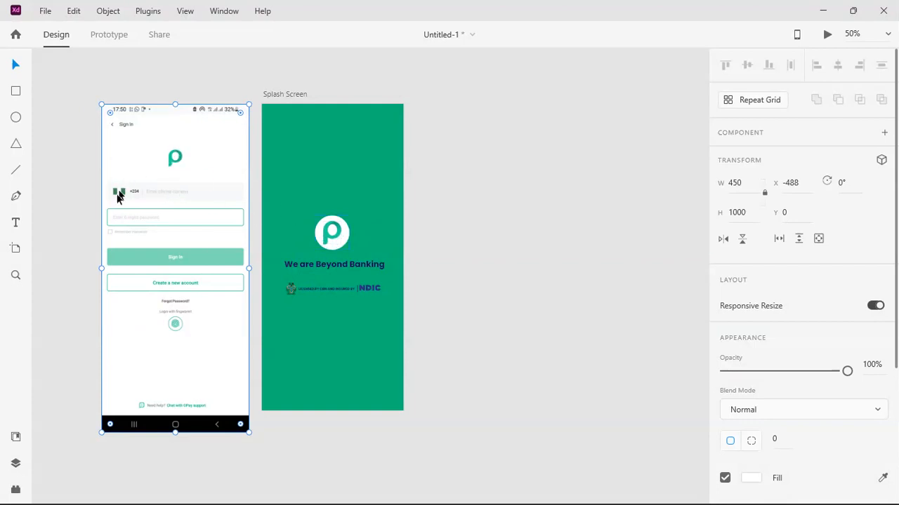
left_click(451, 490)
left_click(453, 491)
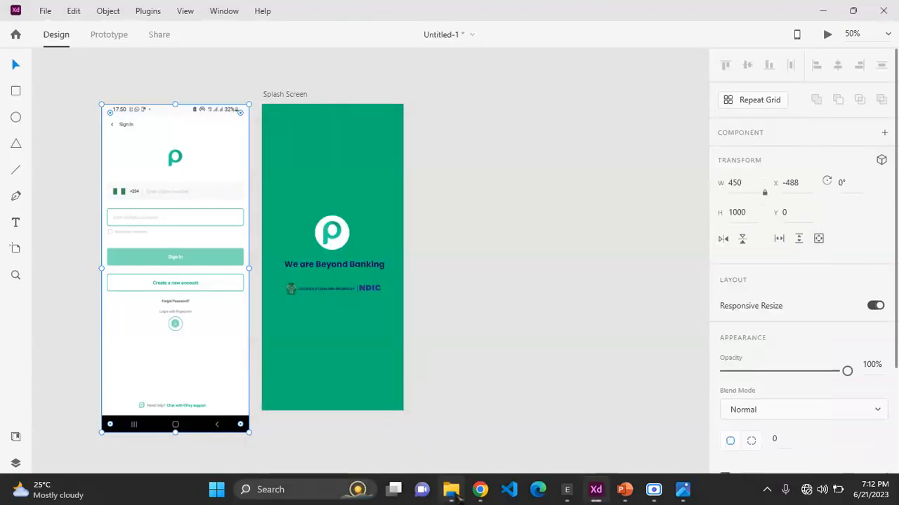
right_click(35, 279)
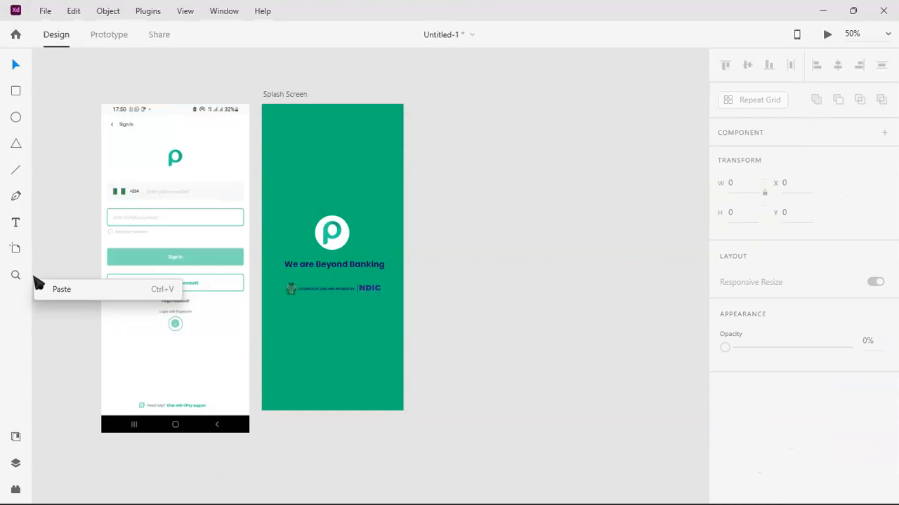
left_click(57, 248)
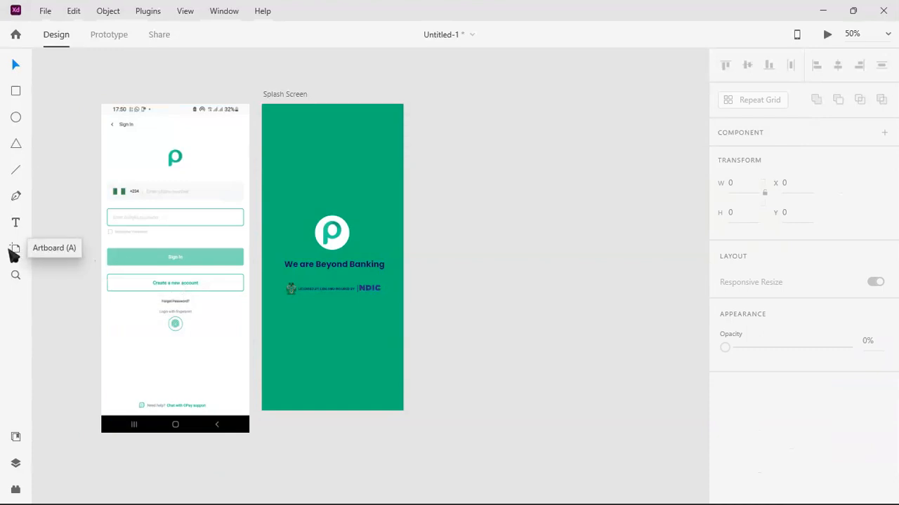
Add a 430 x 932 iPhone 14 Pro Max artboard to the right of the Splash Screen artboard, at X 500, Y 0
left_click(13, 250)
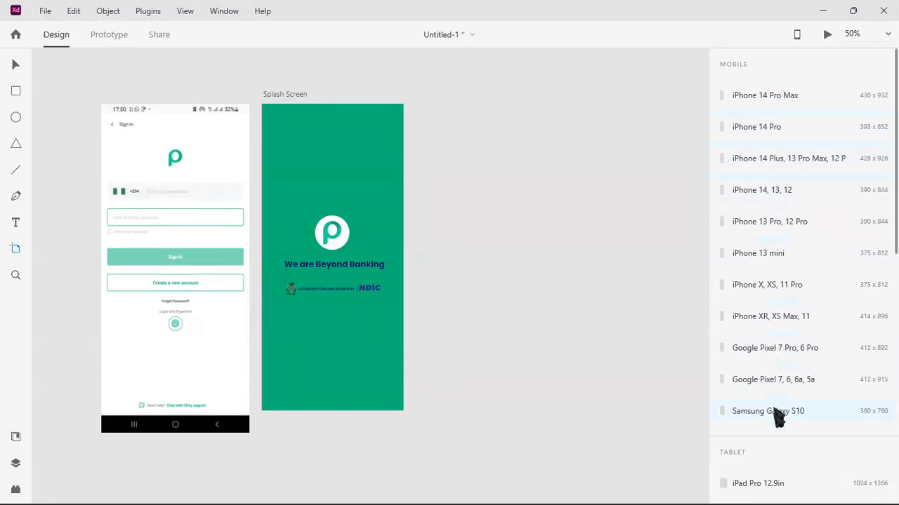
left_click(424, 105)
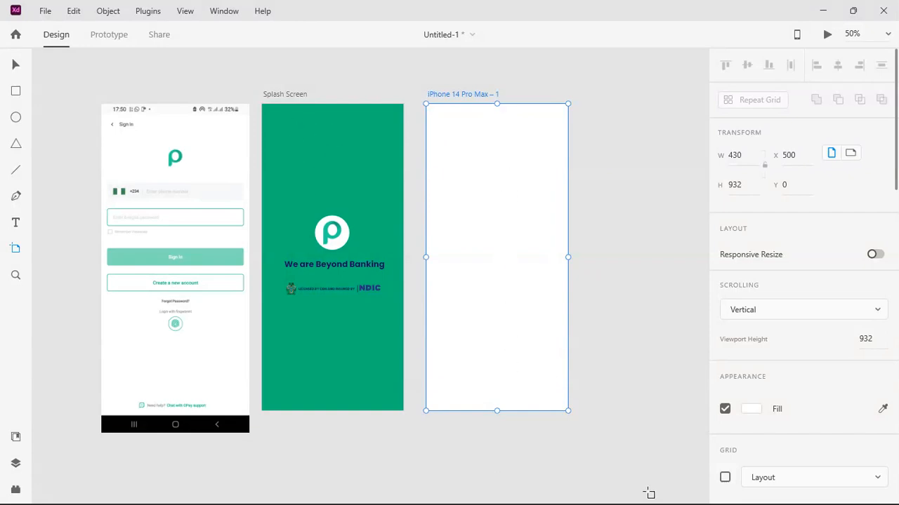
mouse_move(654, 494)
left_click(639, 447)
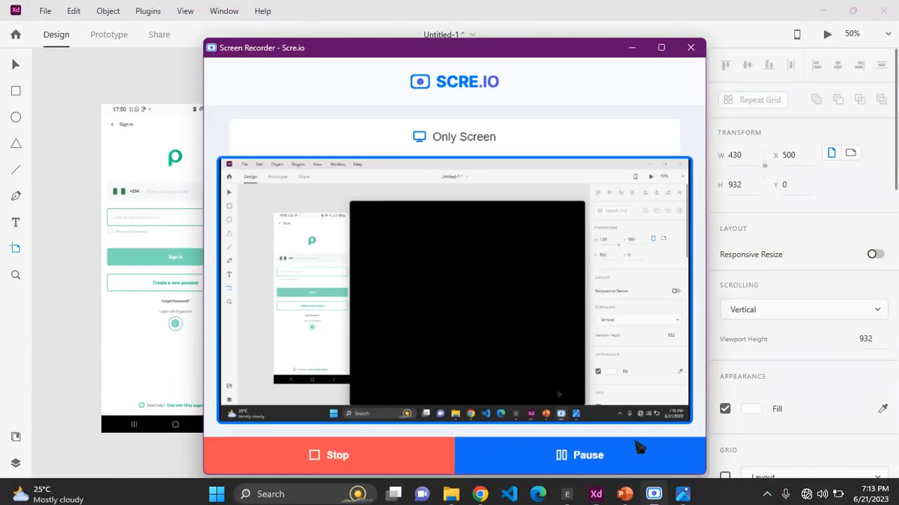
left_click(638, 40)
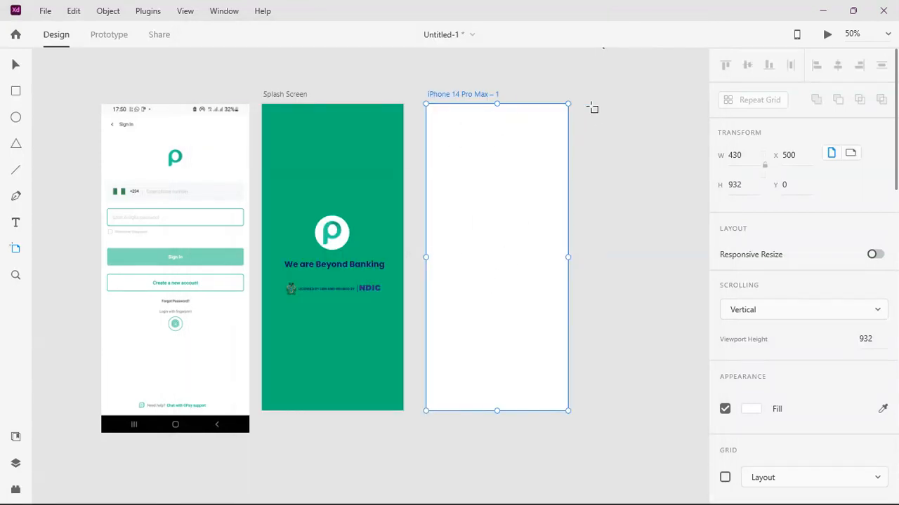
left_click(592, 111)
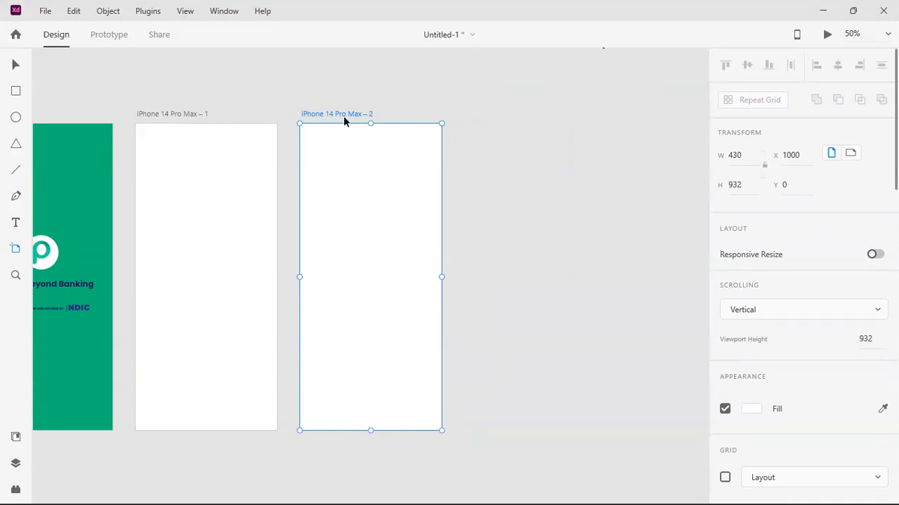
key("Delete")
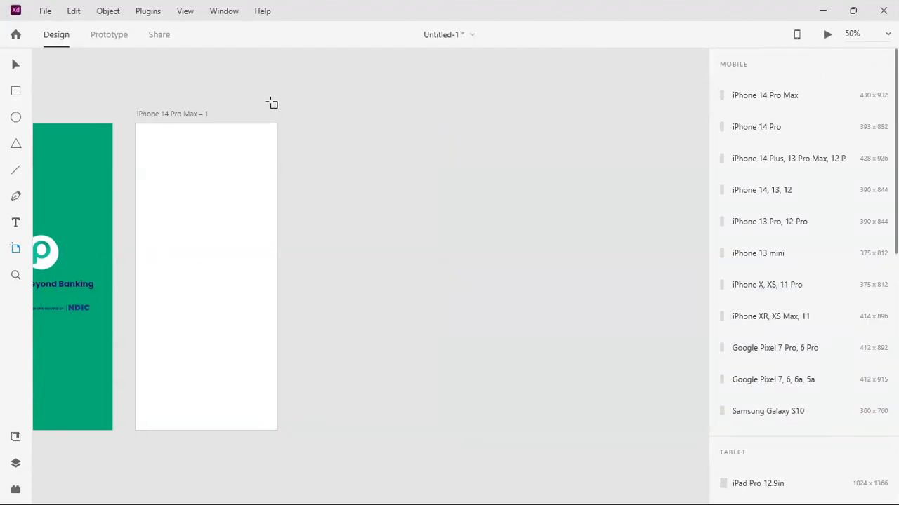
left_click(15, 64)
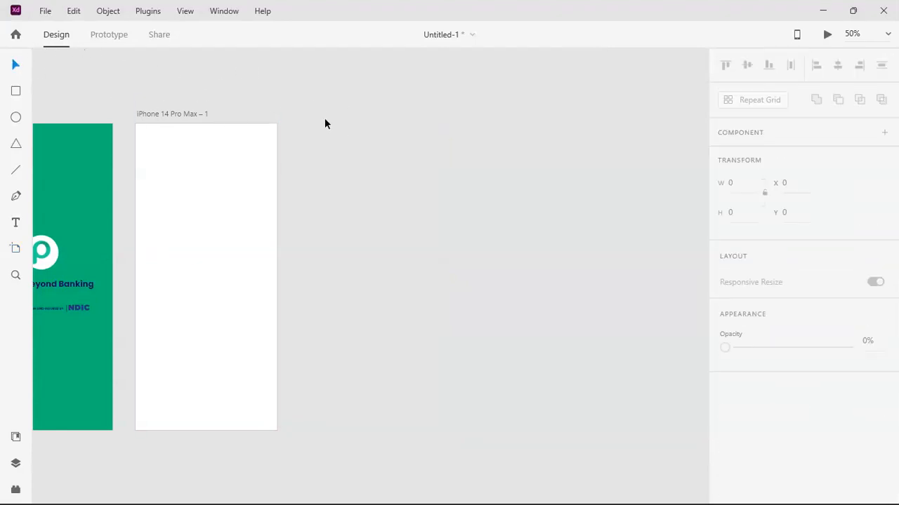
Rename the new iPhone 14 Pro Max artboard as "Sign in"
left_click_drag(324, 125, 614, 119)
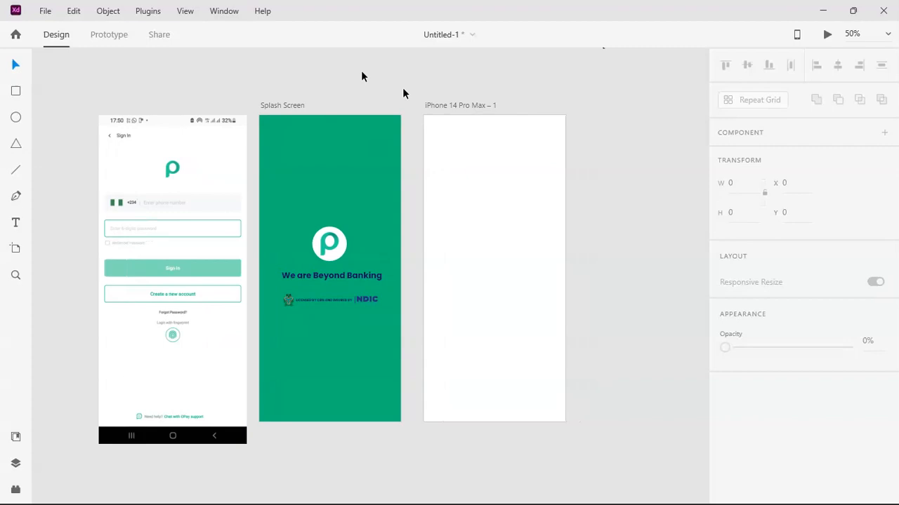
double_click(467, 105)
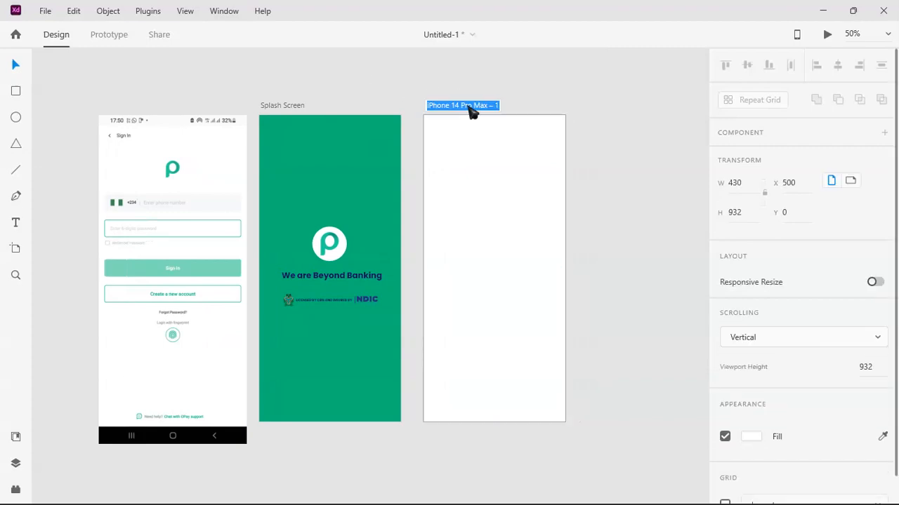
type("Sign in")
key("Return")
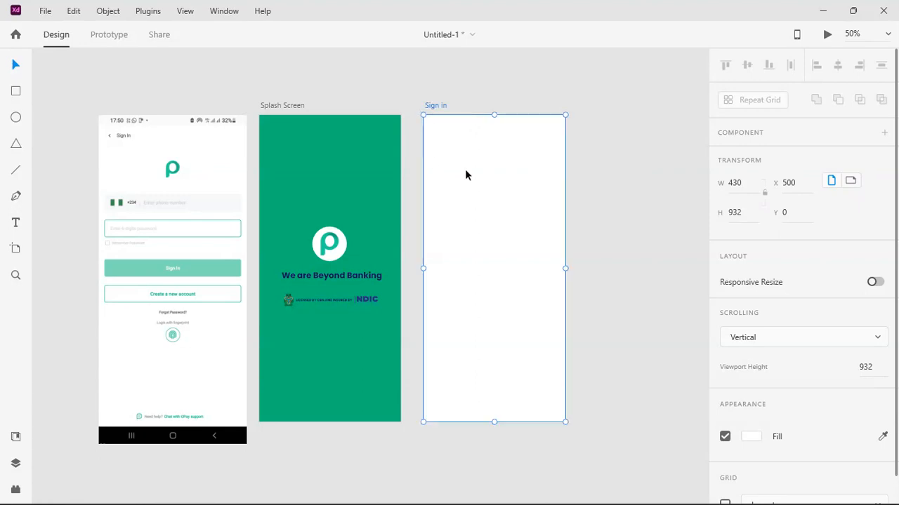
left_click(510, 97)
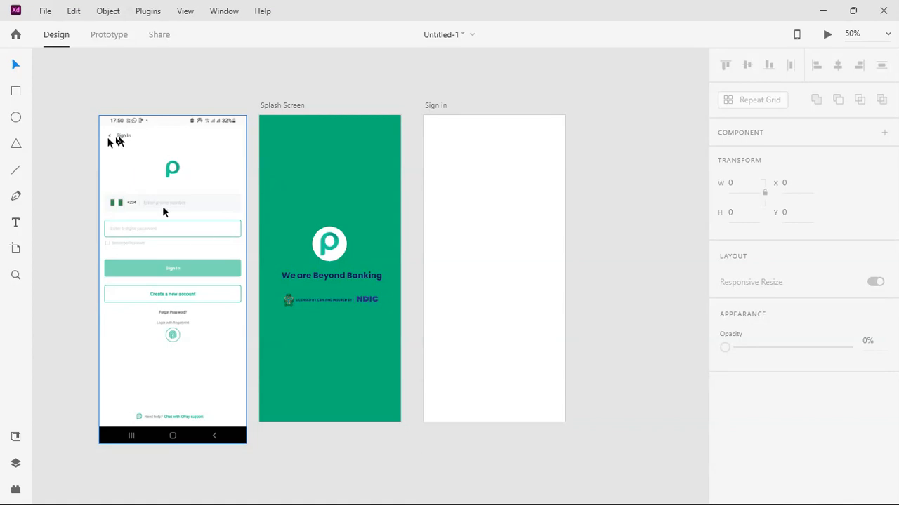
Try to trace the back arrow in the sign-in screenshot with a three-point Pen path
key("Escape")
left_click(16, 274)
left_click_drag(108, 134, 265, 203)
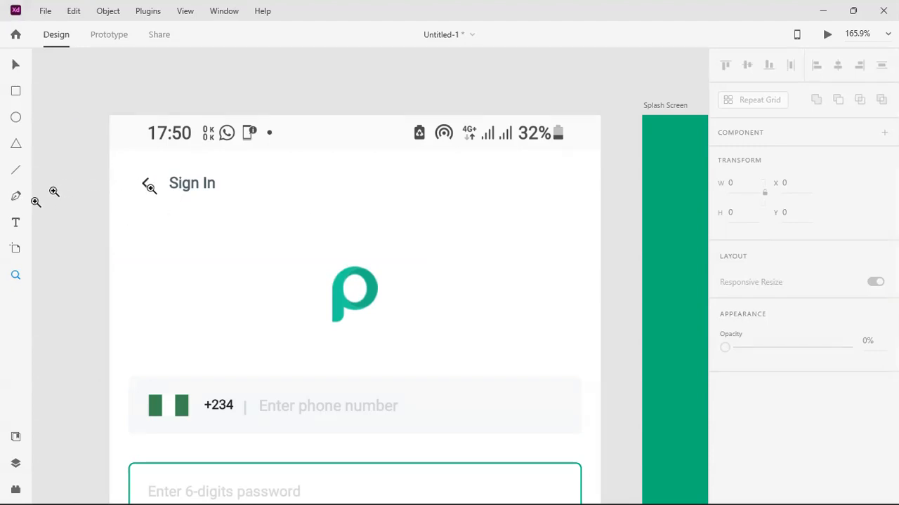
left_click_drag(113, 169, 191, 228)
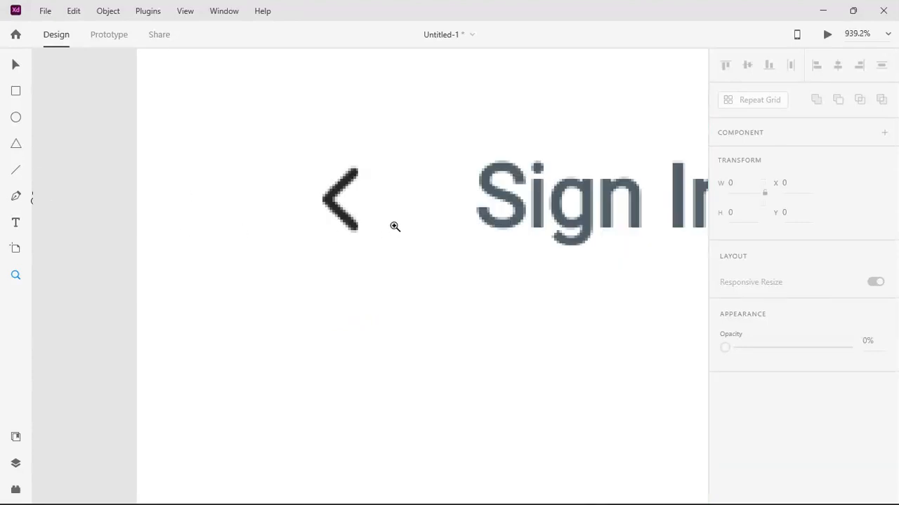
left_click(22, 65)
left_click(17, 197)
left_click(354, 174)
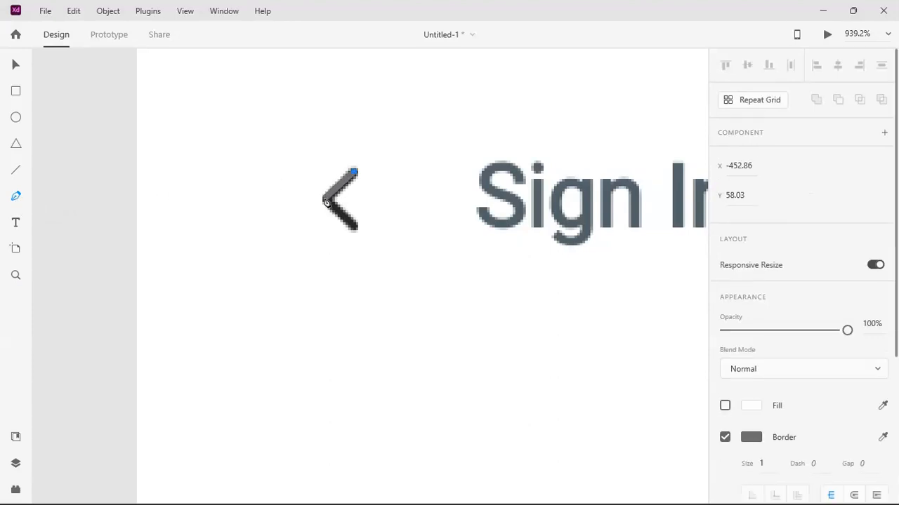
left_click(325, 201)
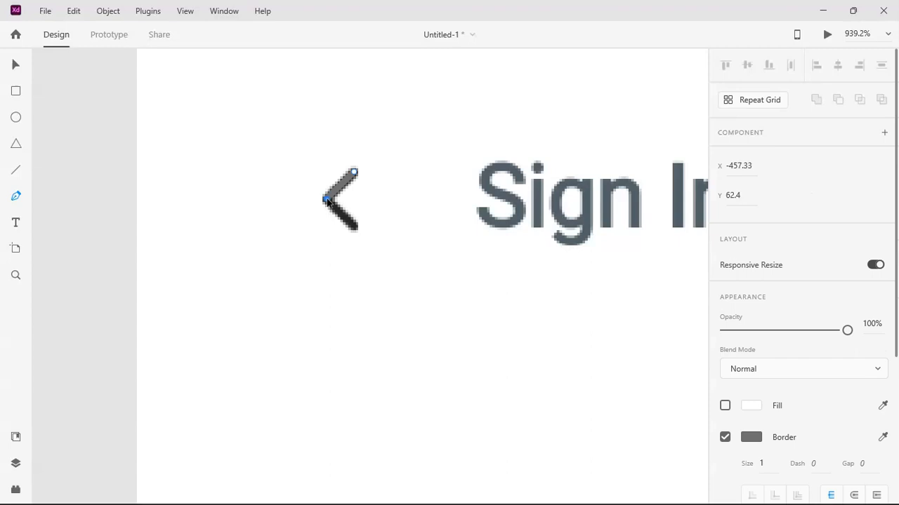
left_click(356, 228)
left_click(355, 229)
left_click(355, 227)
key("Escape")
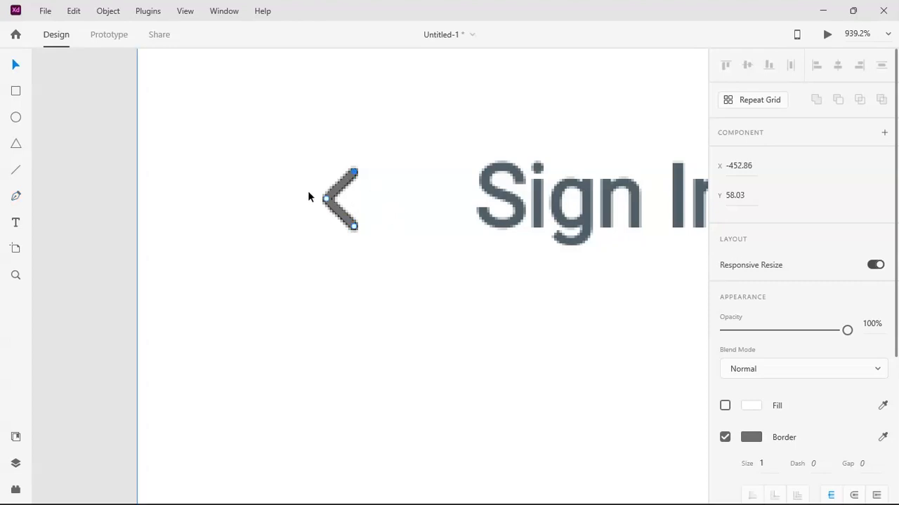
Delete the first traced back-arrow path from the sign-in screenshot
left_click(205, 123)
left_click(344, 224)
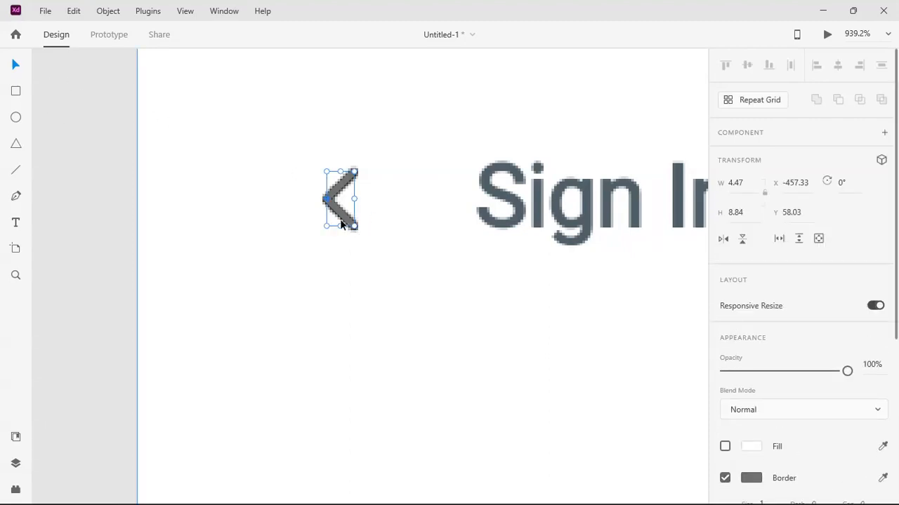
left_click(346, 229)
left_click(346, 219)
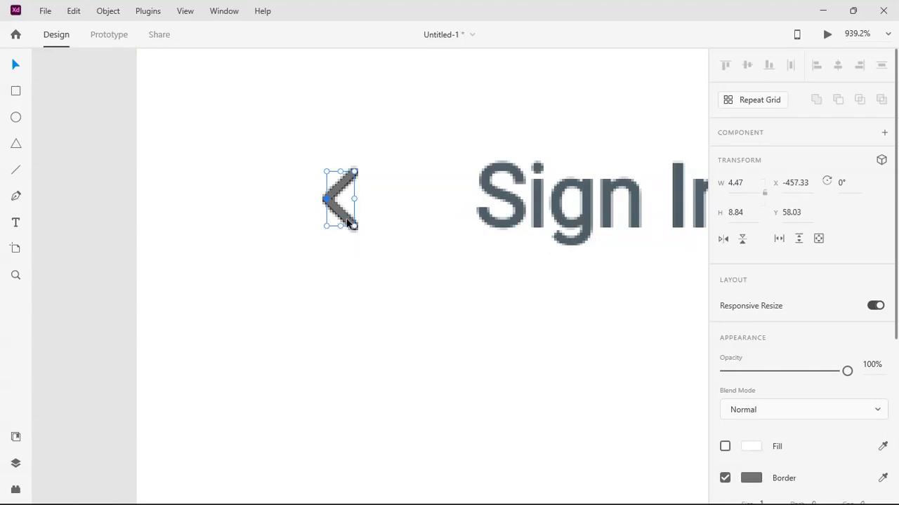
key("Escape")
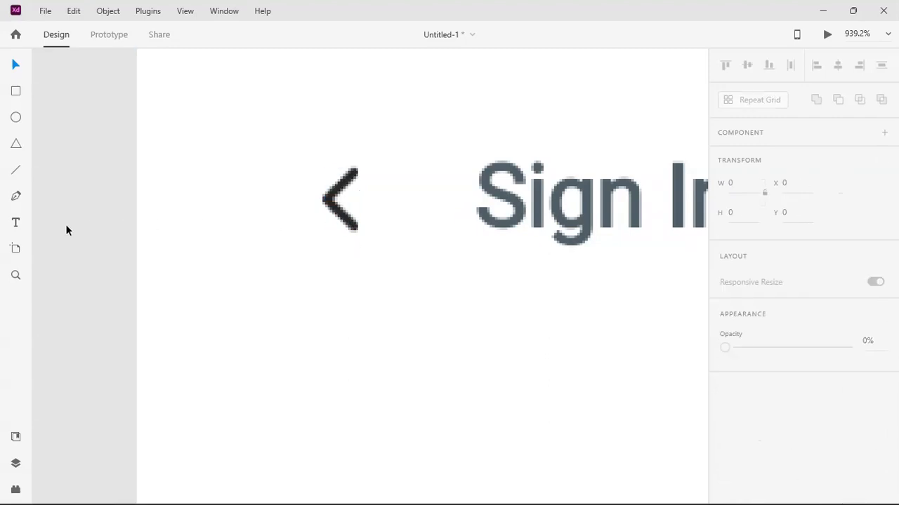
Trace the screenshot's back arrow with a three-point Pen path, about 4.5 x 9.2, and move it below the Sign In heading
left_click(26, 204)
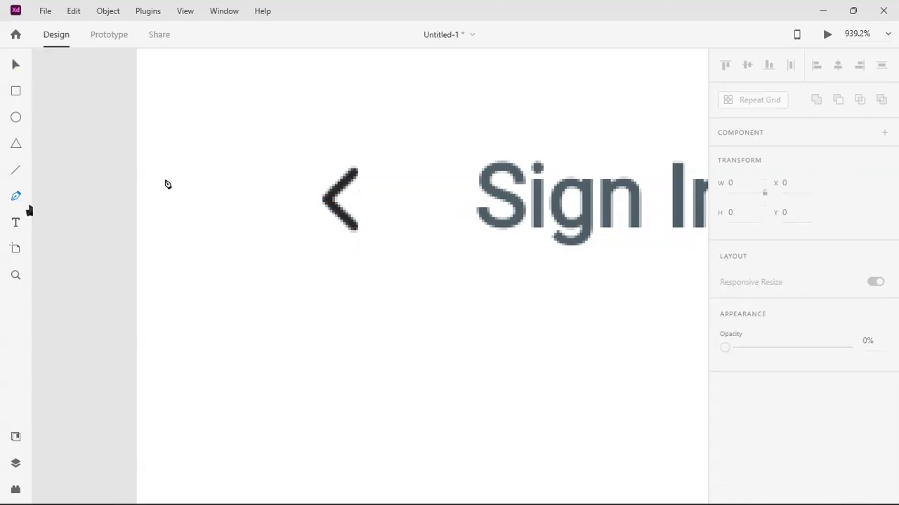
left_click(355, 172)
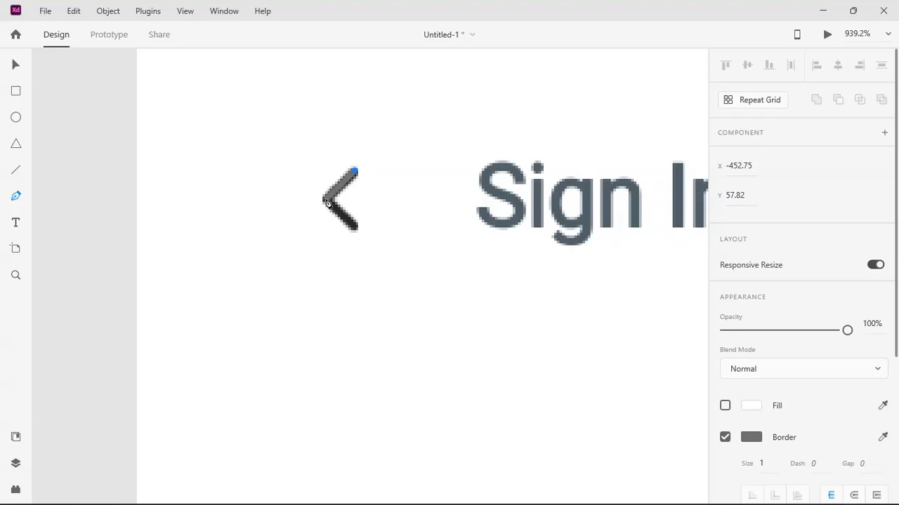
left_click(327, 203)
left_click(355, 228)
key("Escape")
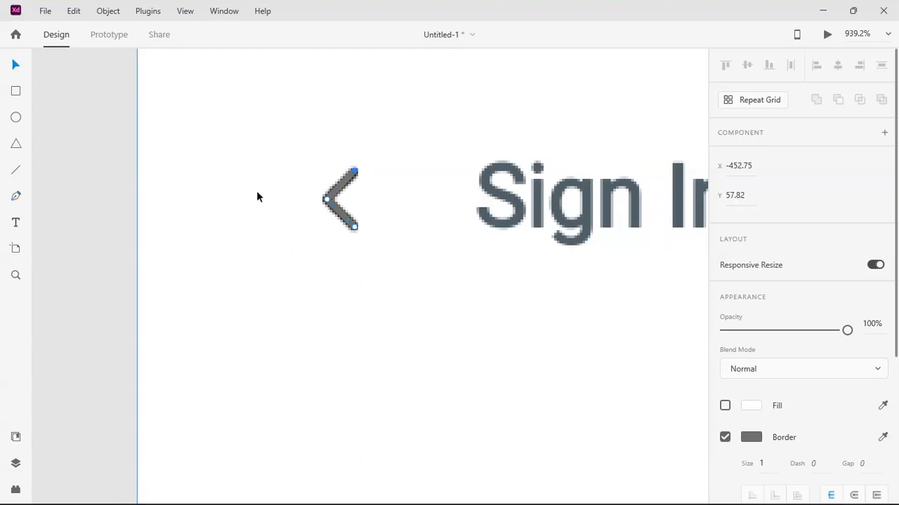
left_click(380, 204)
left_click_drag(342, 217, 440, 352)
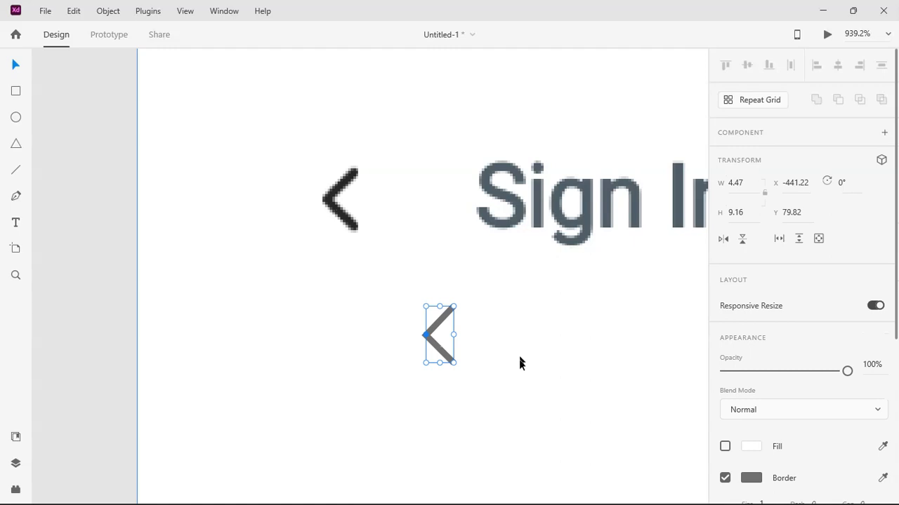
Give the traced arrow's border round caps and a round join
scroll(843, 400, "down", 4)
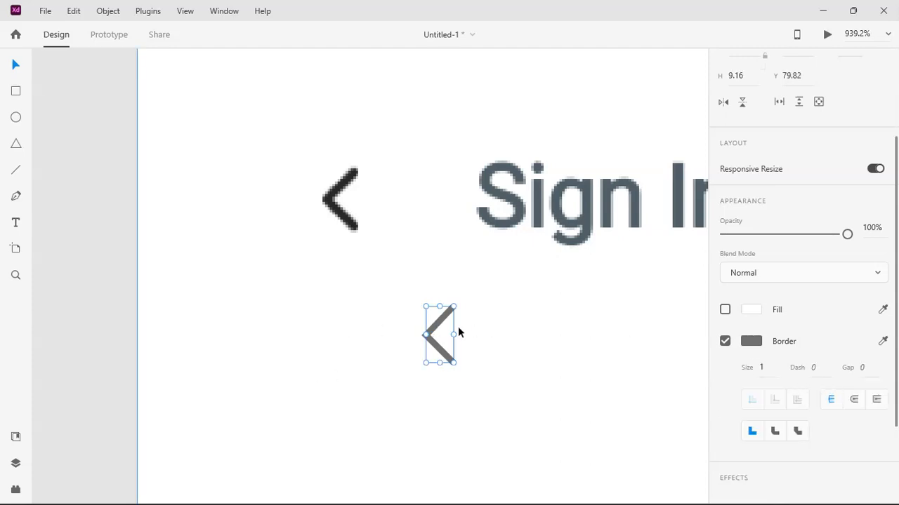
left_click(852, 402)
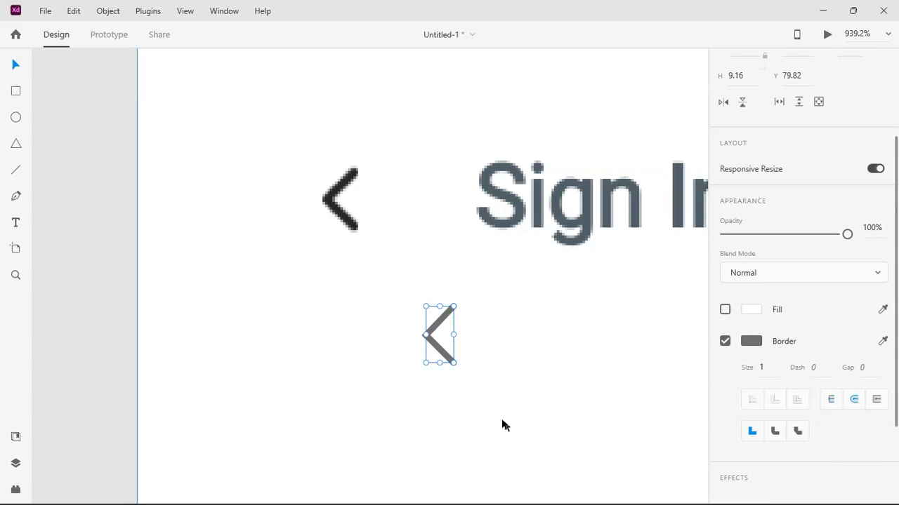
left_click(495, 377)
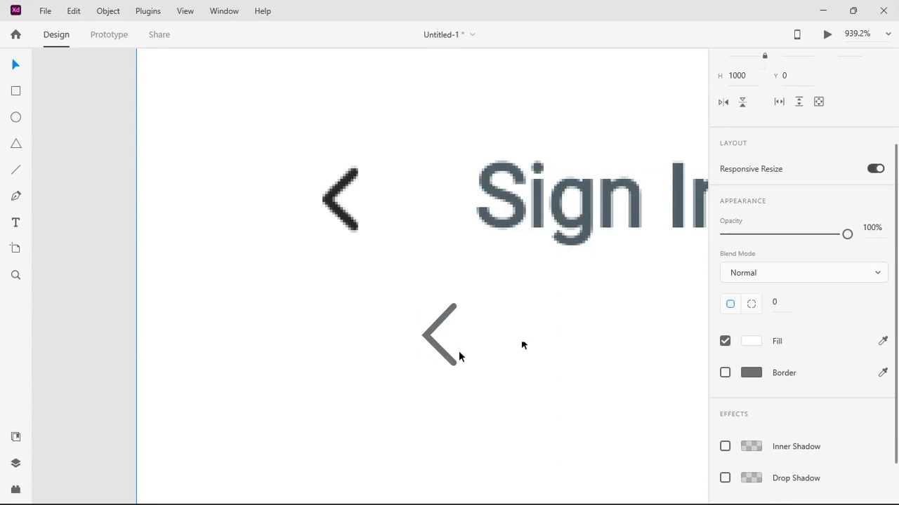
left_click(436, 360)
scroll(856, 406, "down", 2)
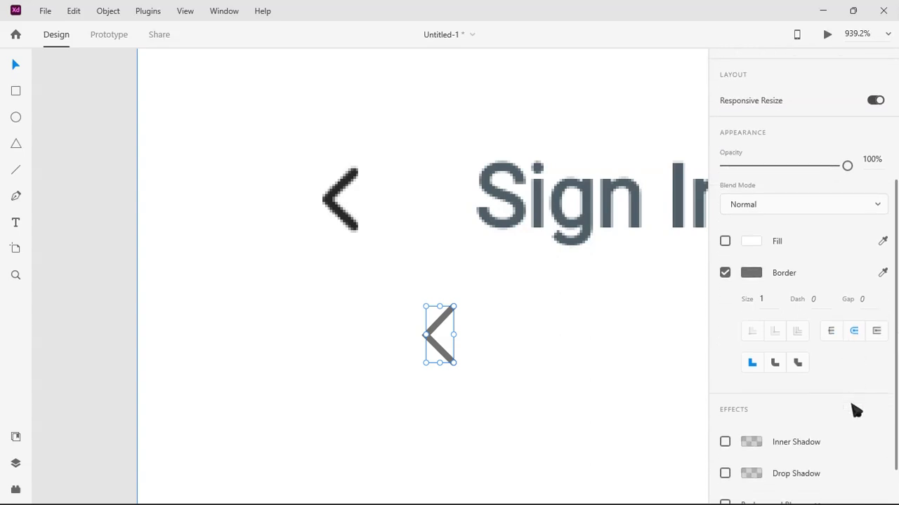
left_click(774, 364)
Set the arrow's border colour to #262626 by sampling the screenshot's back arrow, and save it as a swatch
key("ctrl+minus")
key("ctrl+minus")
key("ctrl+minus")
key("ctrl+minus")
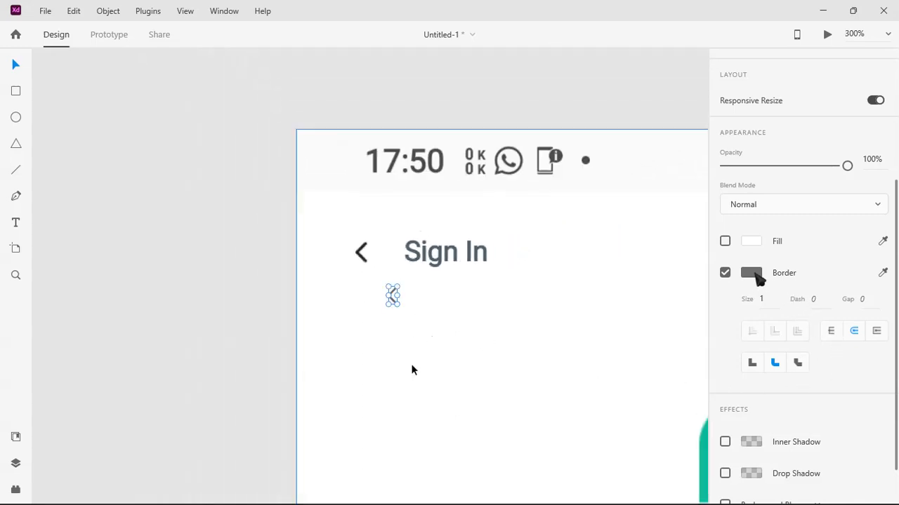
left_click(756, 278)
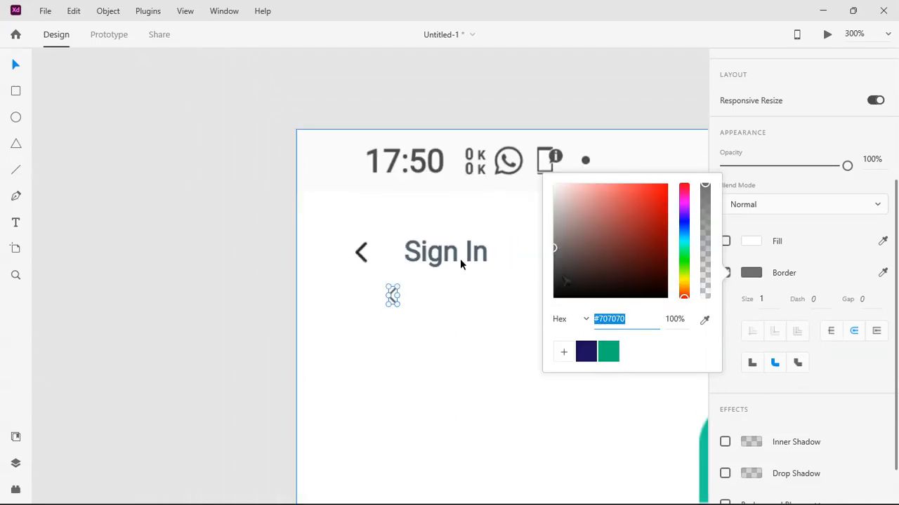
left_click(704, 320)
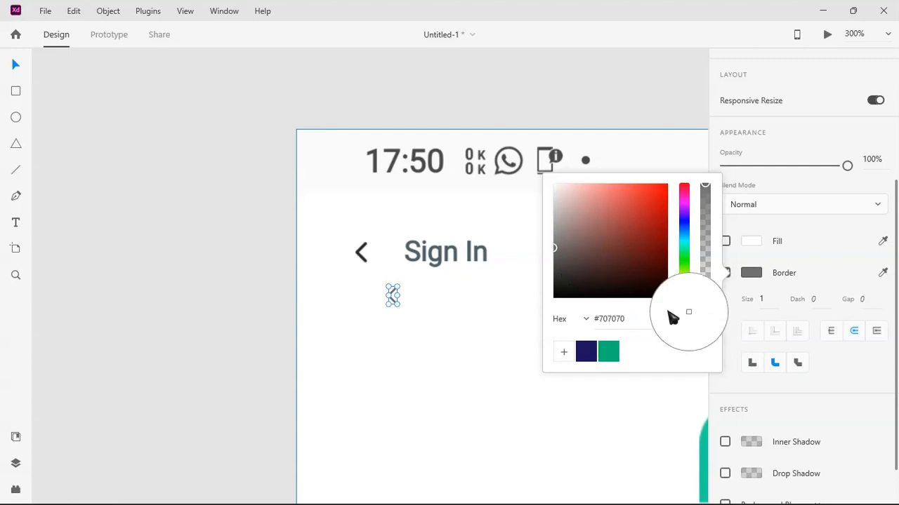
left_click(362, 247)
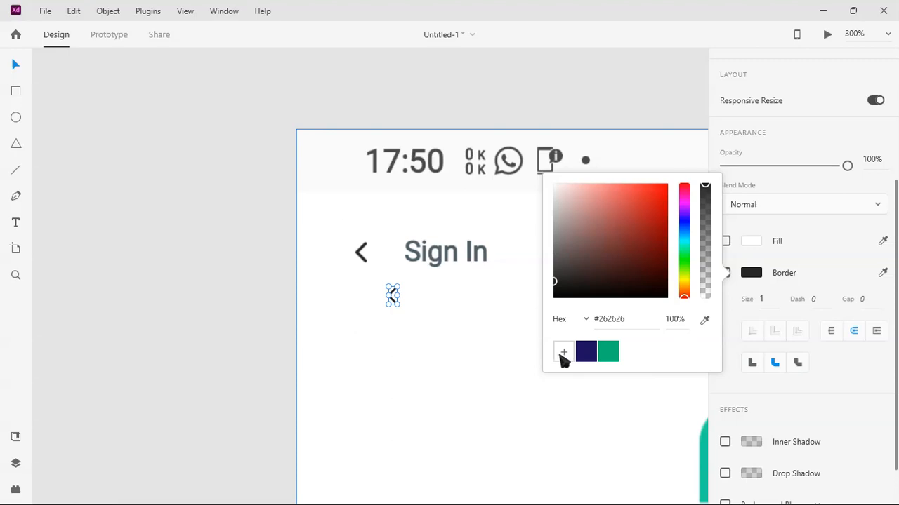
left_click(562, 352)
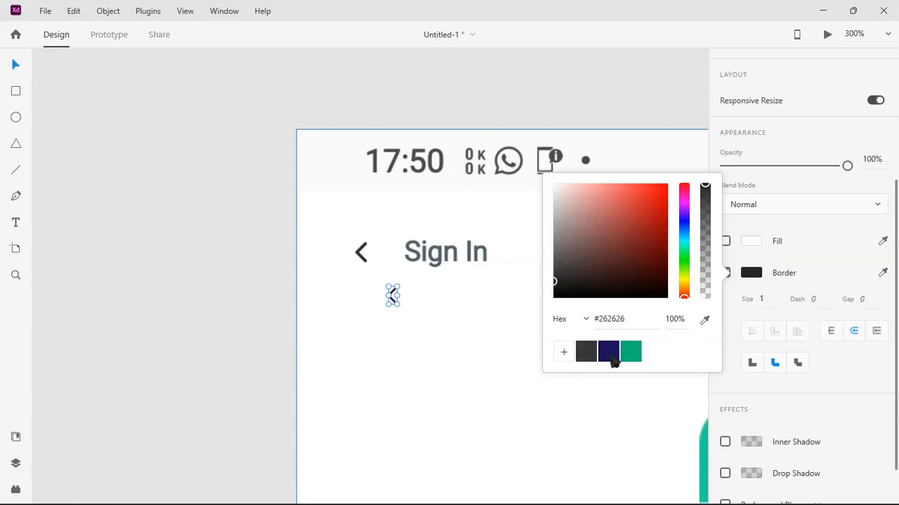
left_click(451, 348)
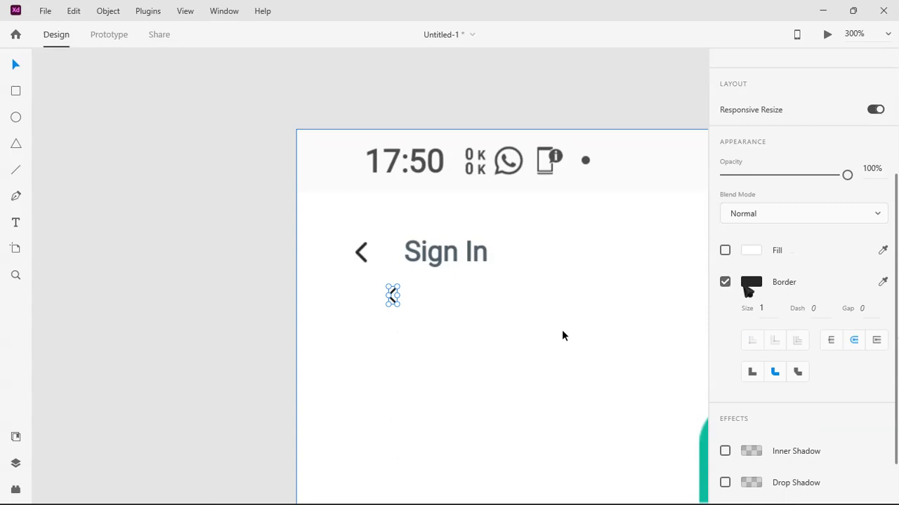
Set the traced arrow's border size to 2
left_click(764, 309)
left_click(412, 304)
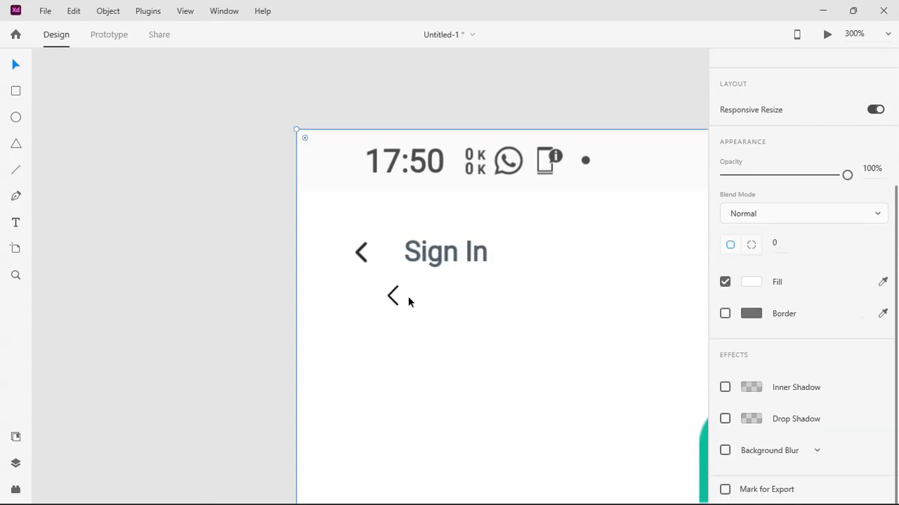
left_click(394, 300)
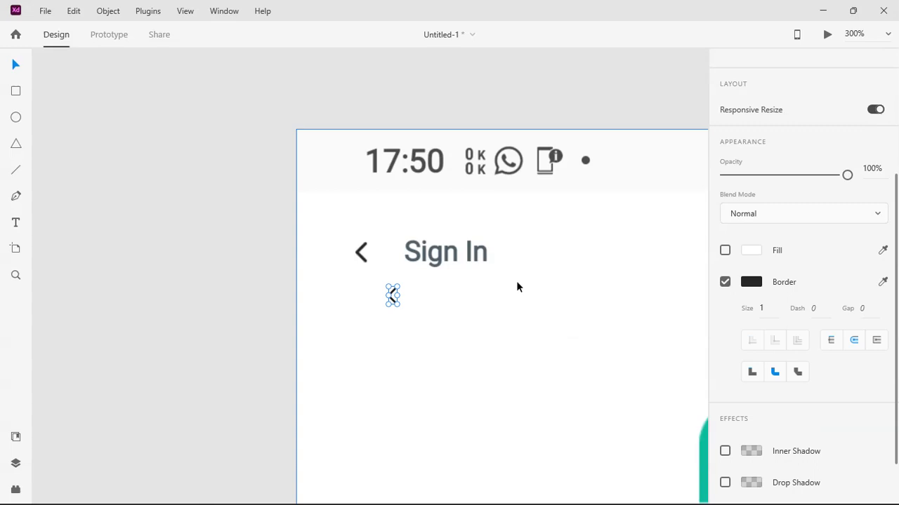
left_click(772, 308)
type("2")
key("Return")
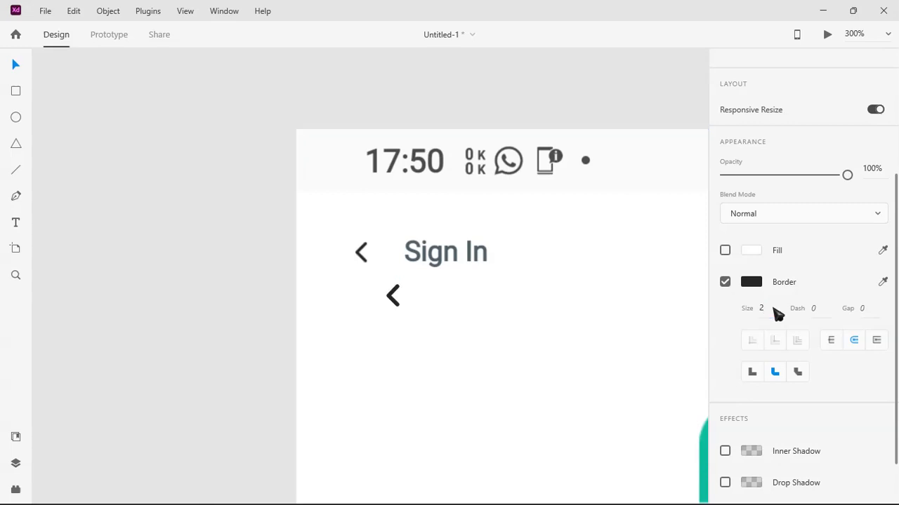
Move the traced back arrow onto the Sign in artboard near its upper-left corner, at about X 30, Y 38
left_click(487, 317)
left_click(387, 299)
left_click_drag(388, 299, 448, 293)
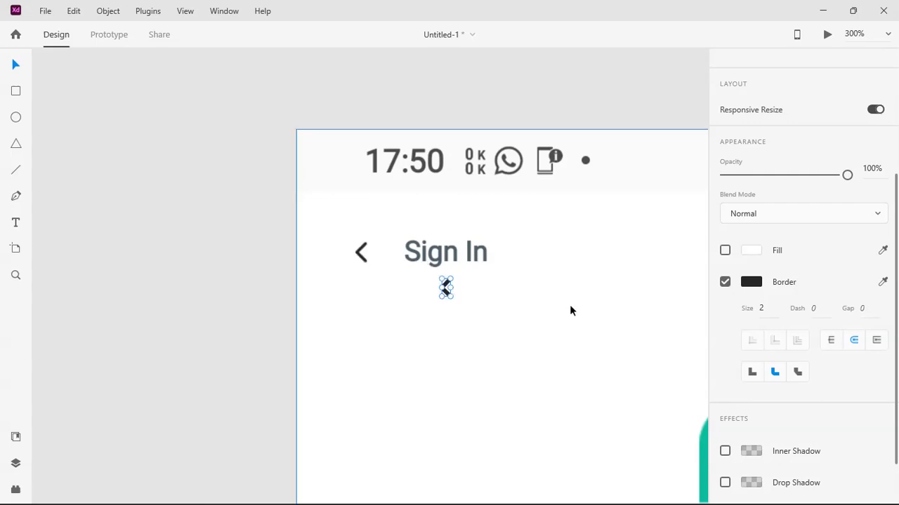
key("ctrl+0")
key("ctrl+equal")
key("ctrl+equal")
key("ctrl+equal")
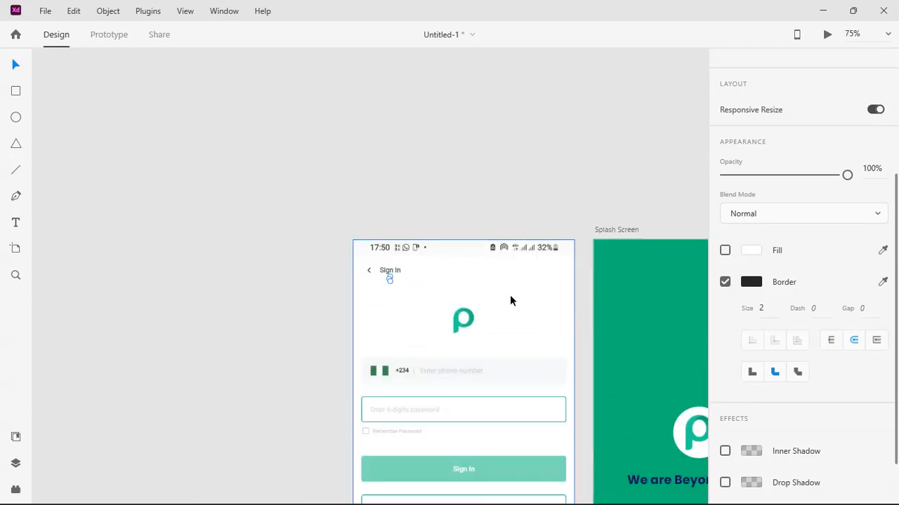
left_click_drag(596, 202, 571, 207)
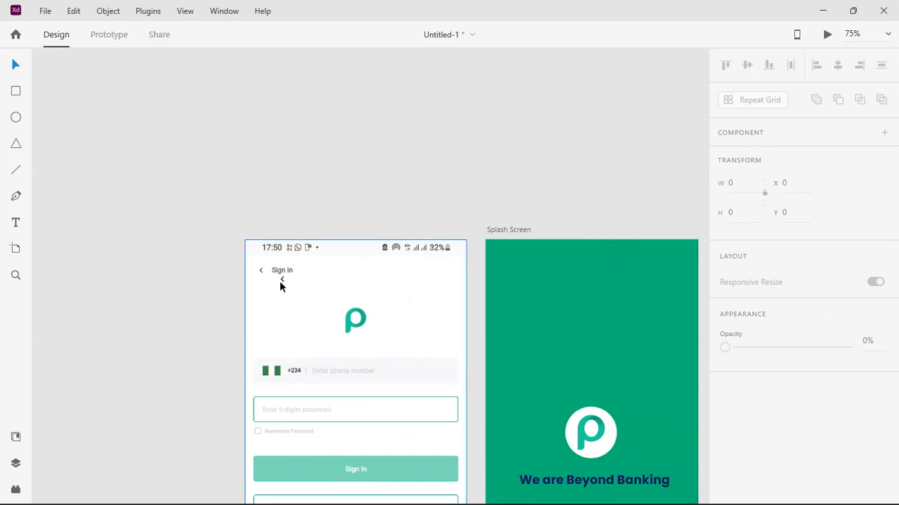
left_click_drag(282, 279, 580, 258)
left_click_drag(642, 211, 710, 219)
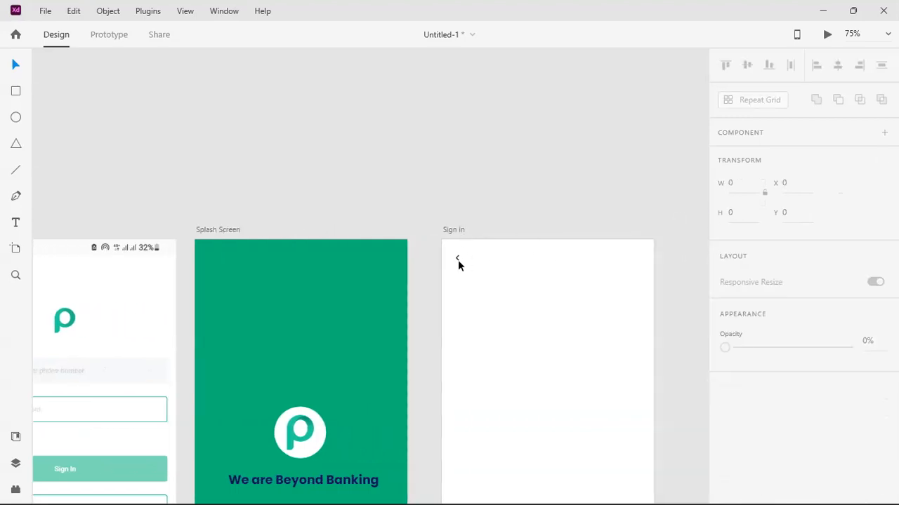
left_click_drag(458, 260, 458, 257)
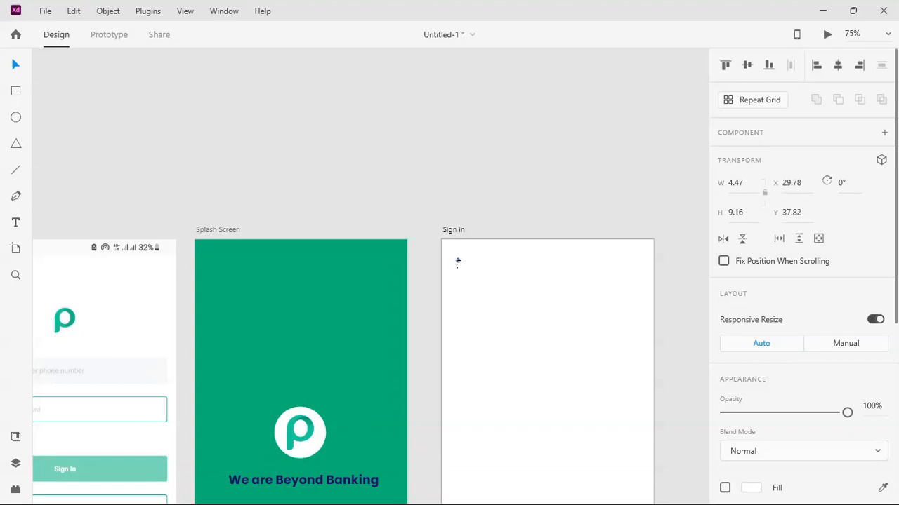
key("ctrl+minus")
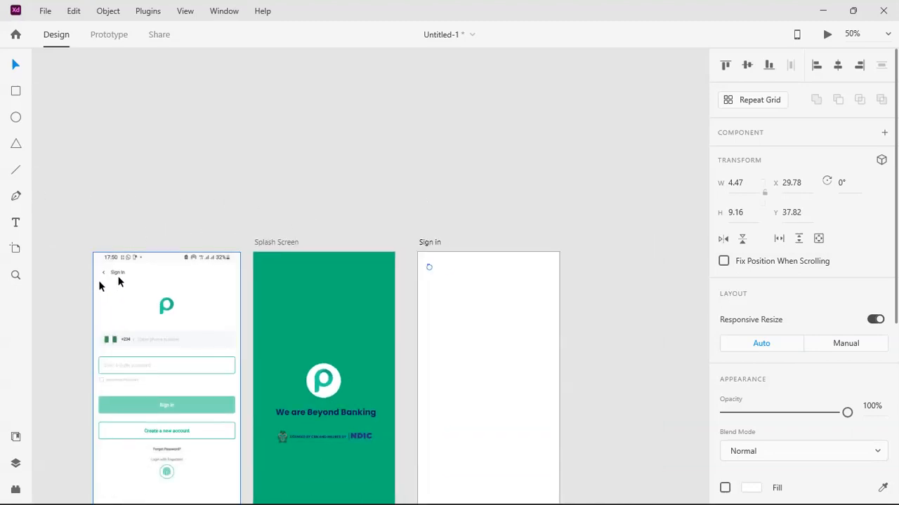
left_click(508, 218)
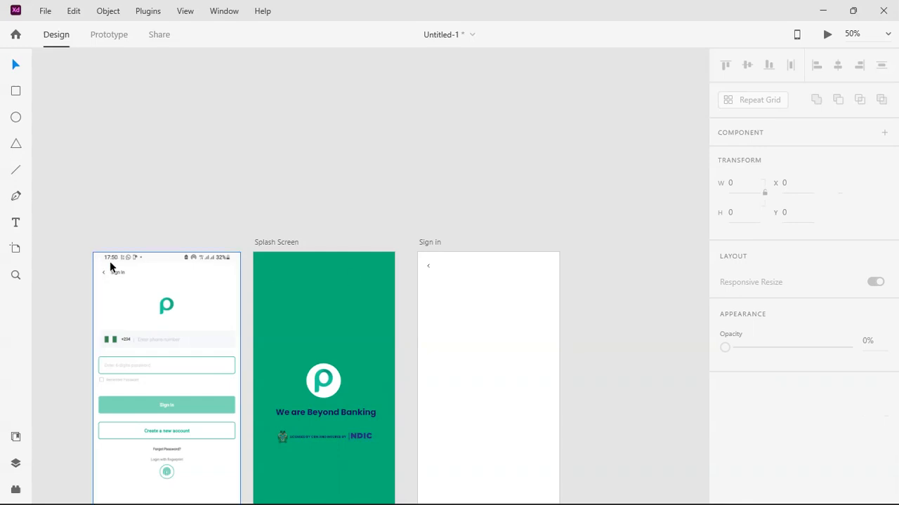
key("ctrl+equal")
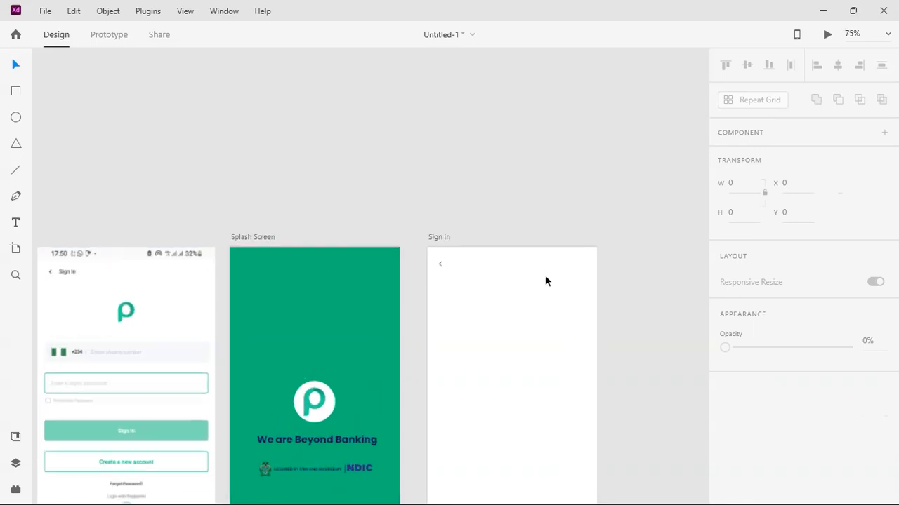
scroll(639, 227, "right", 3)
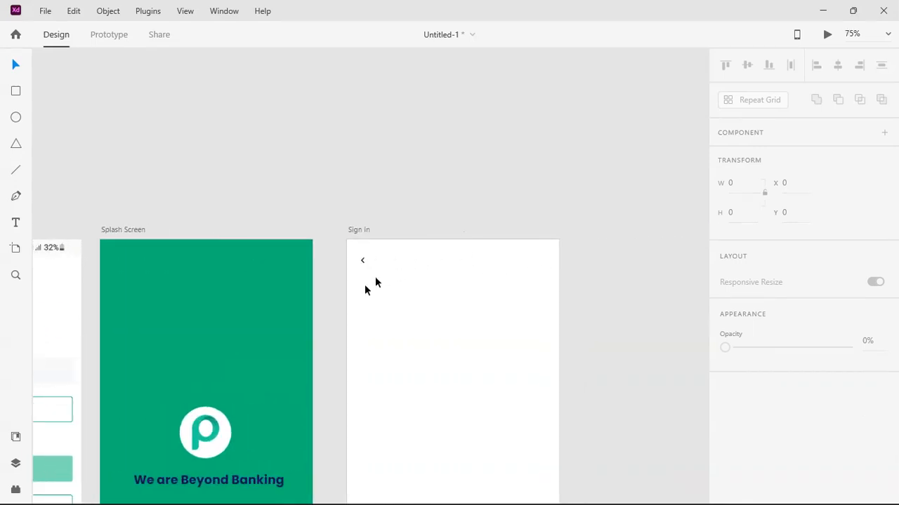
scroll(372, 283, "up", 3)
key("ctrl+equal")
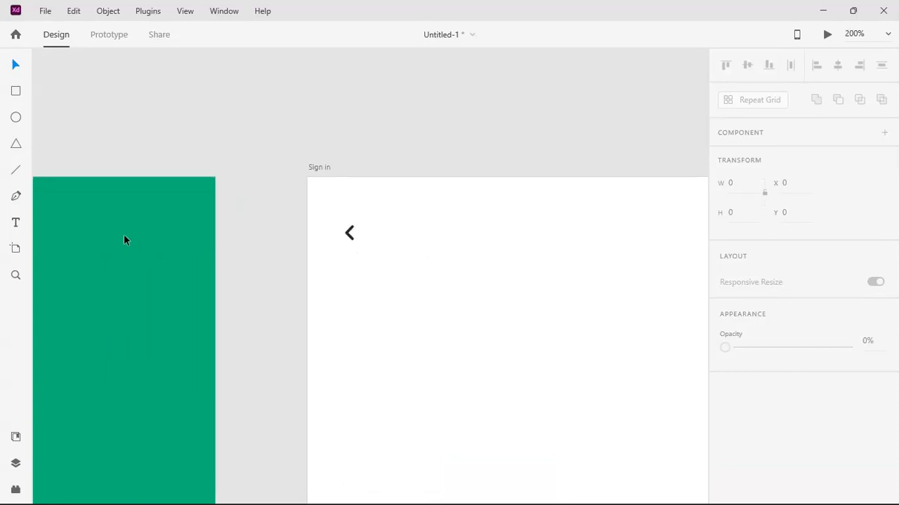
Add the text "Sign in" beside the back arrow on the Sign in artboard, at about X 49, Y 35
left_click(16, 222)
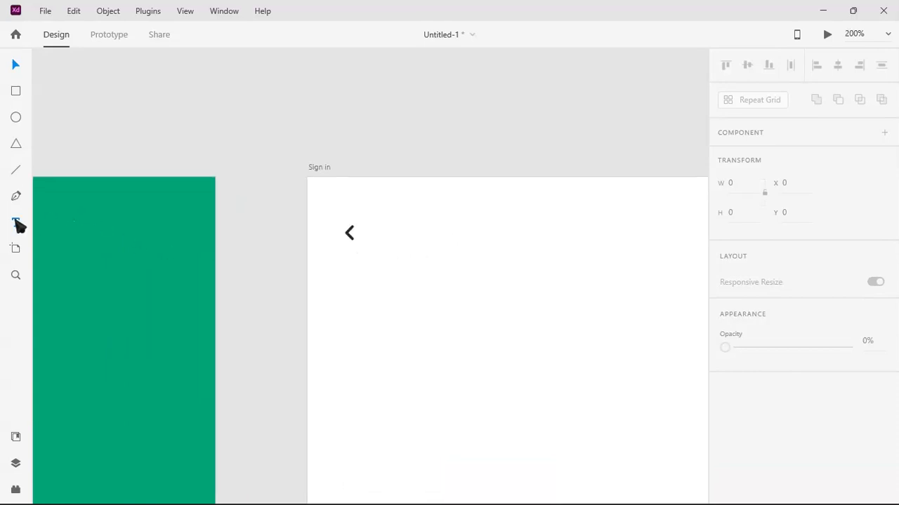
left_click(381, 236)
type("Sign")
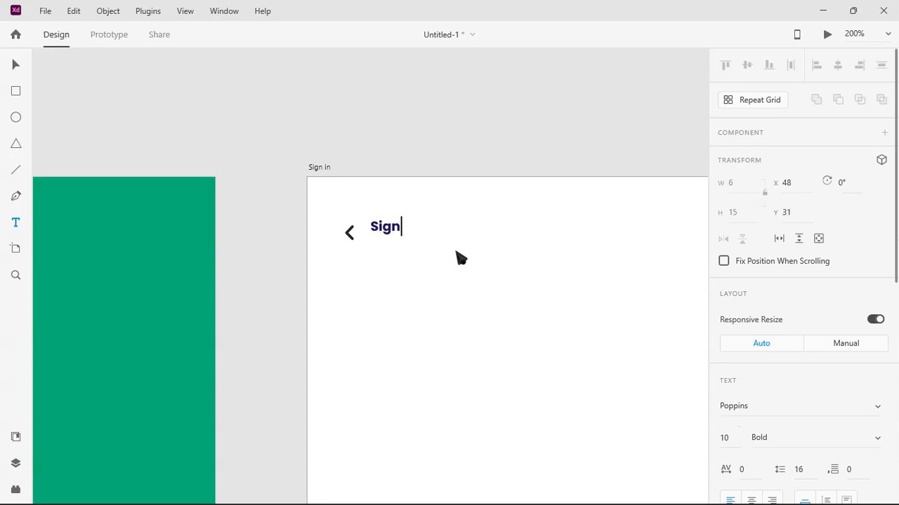
type(" in")
key("Escape")
left_click(15, 65)
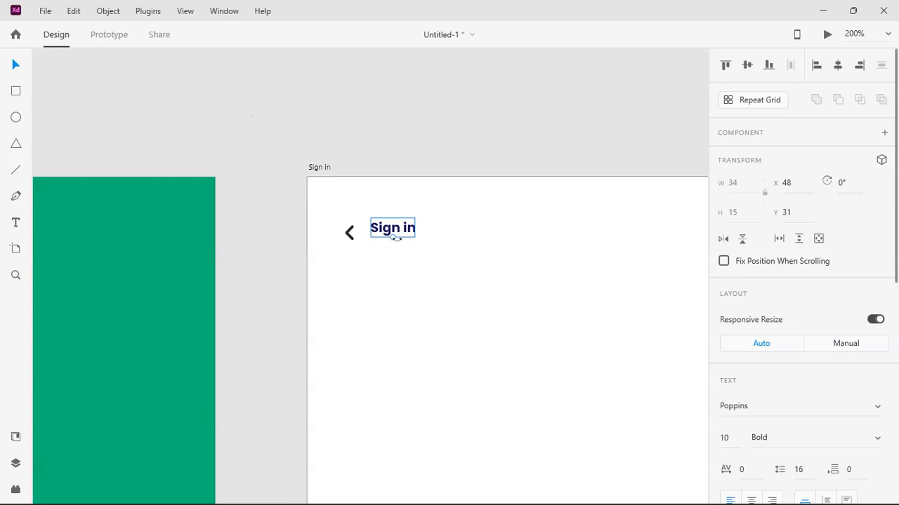
left_click_drag(397, 231, 399, 234)
Set the "Sign in" text's fill to #737E85 by sampling the reference screenshot's title, and save the colour as a swatch
scroll(818, 401, "down", 5)
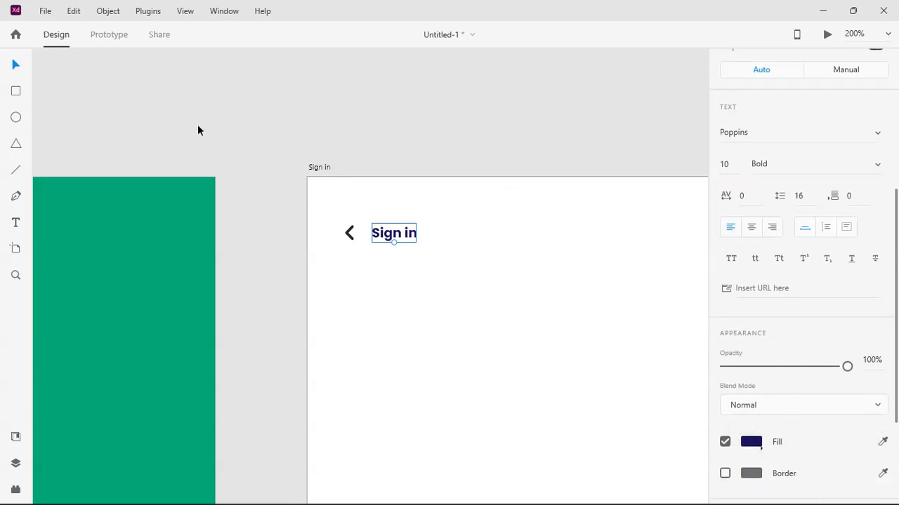
left_click(250, 213)
scroll(251, 213, "down", 6)
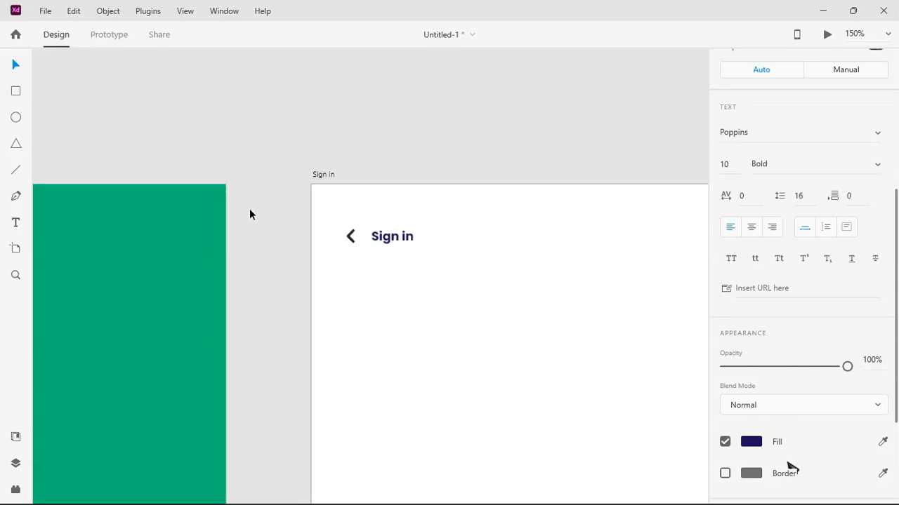
left_click(751, 444)
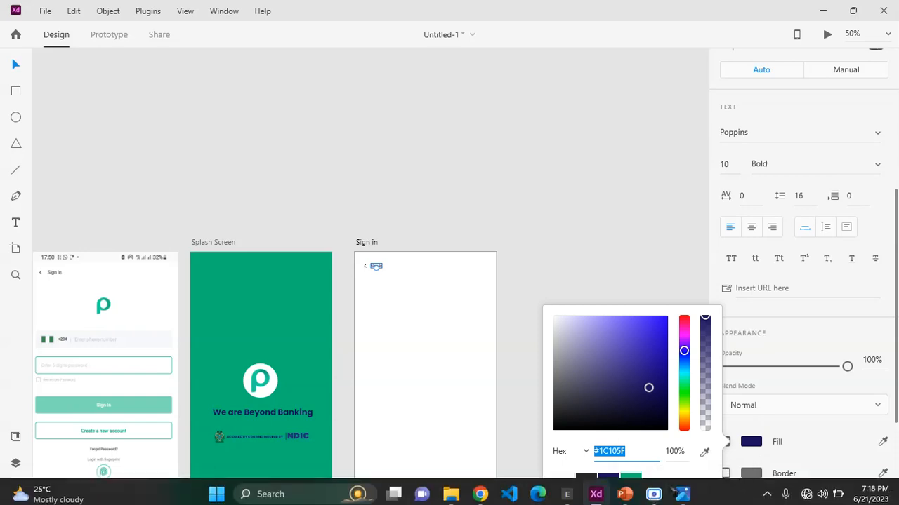
left_click(659, 496)
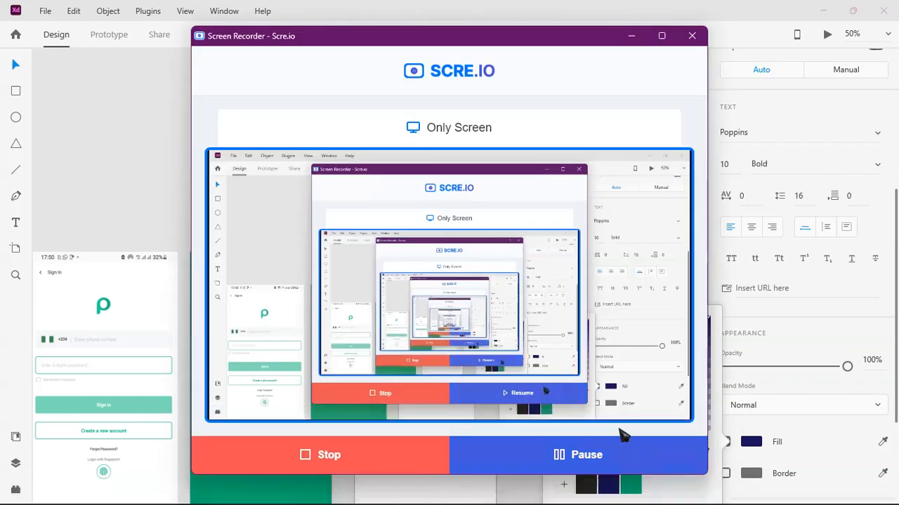
left_click(511, 5)
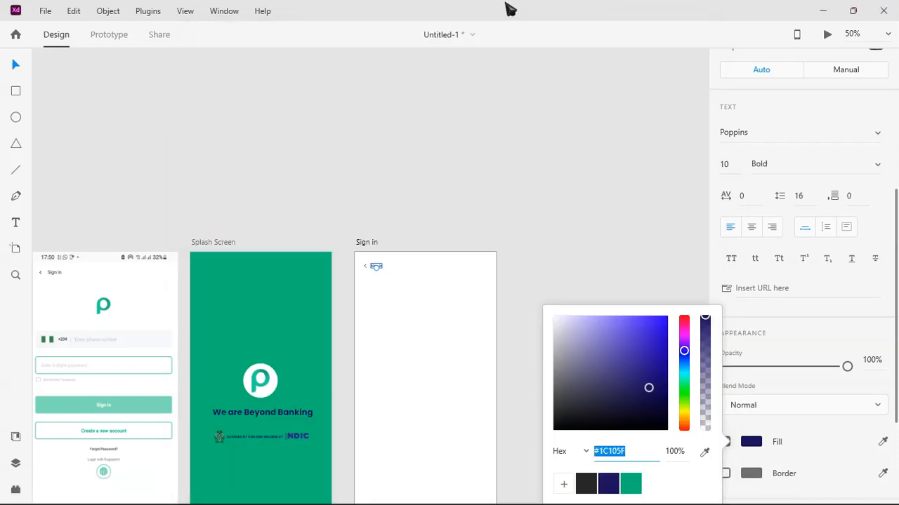
left_click(705, 451)
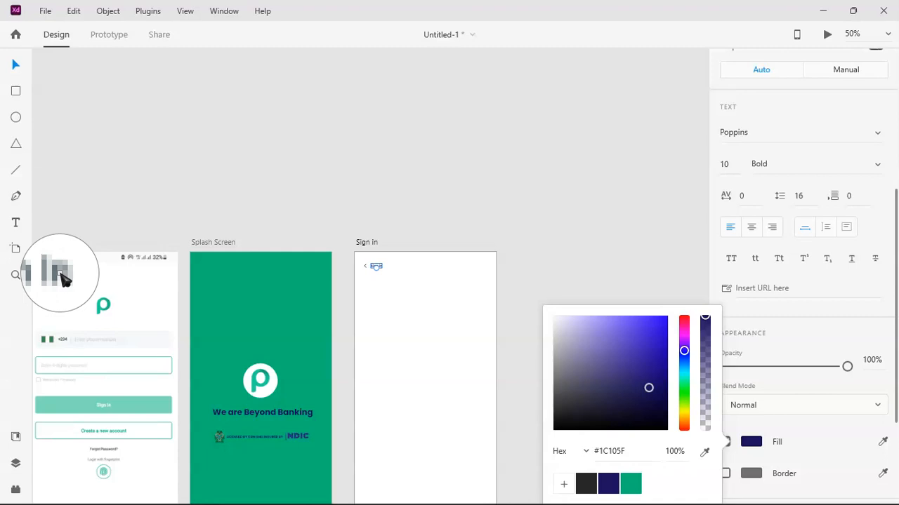
key("Escape")
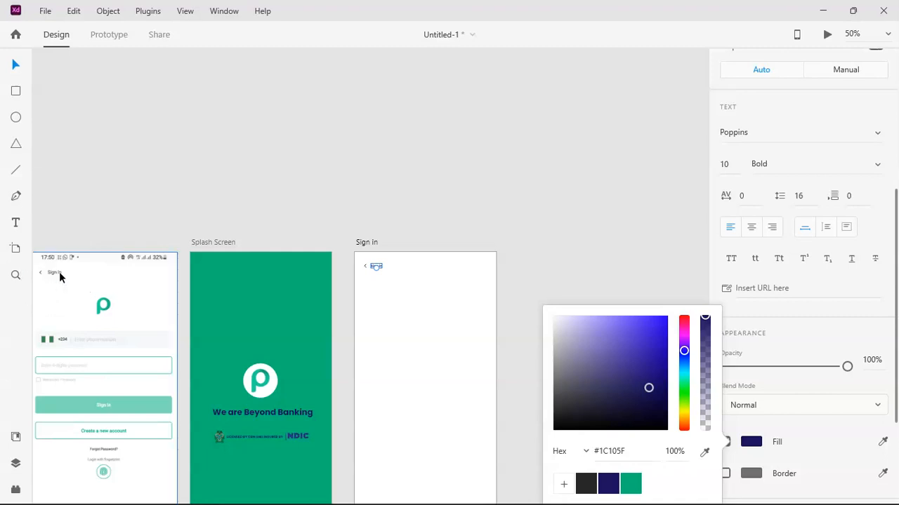
left_click(705, 452)
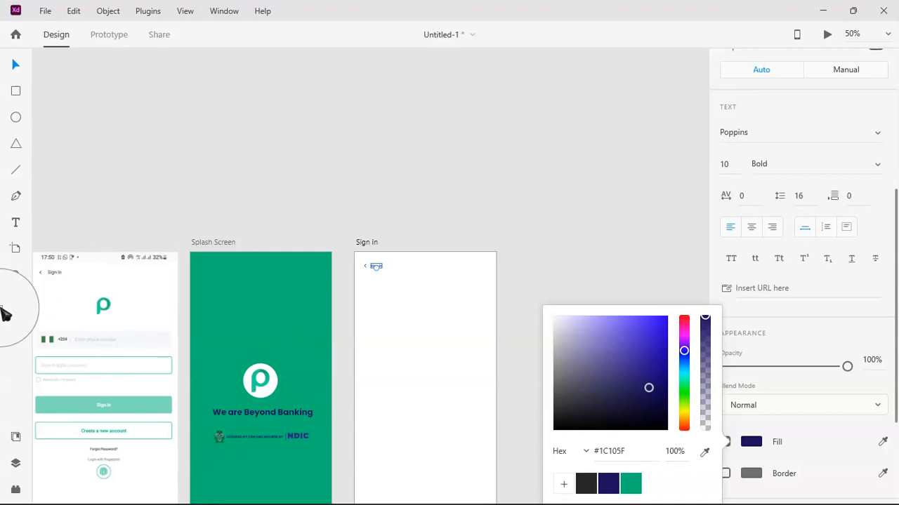
left_click(60, 278)
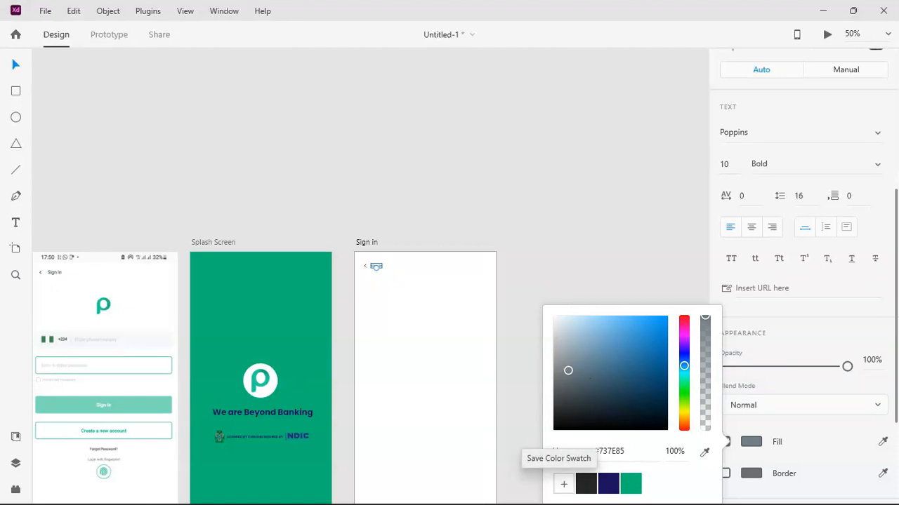
left_click(563, 484)
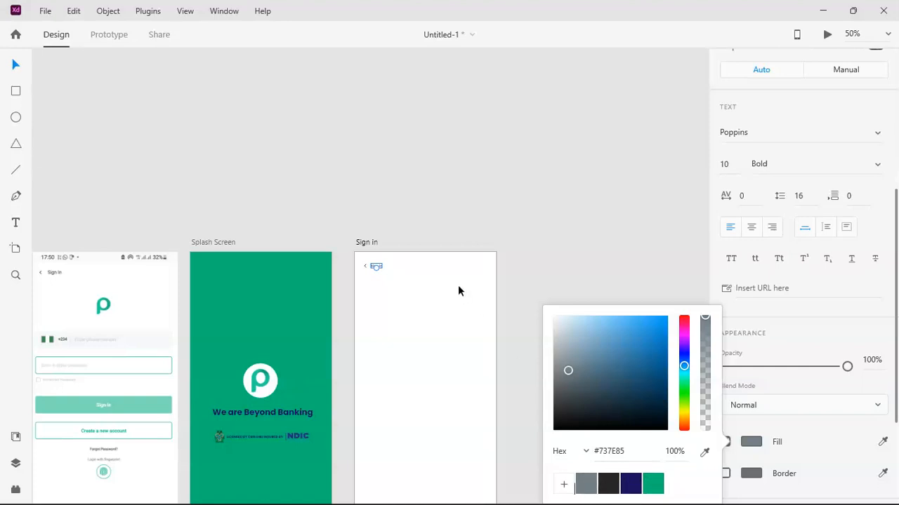
left_click(432, 221)
Change the "Sign in" title's font weight to Medium
left_click(378, 267)
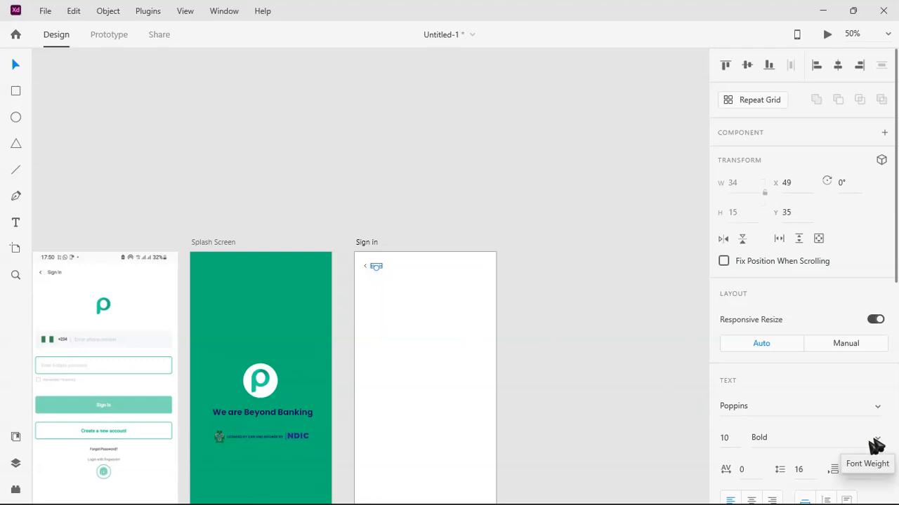
left_click(876, 440)
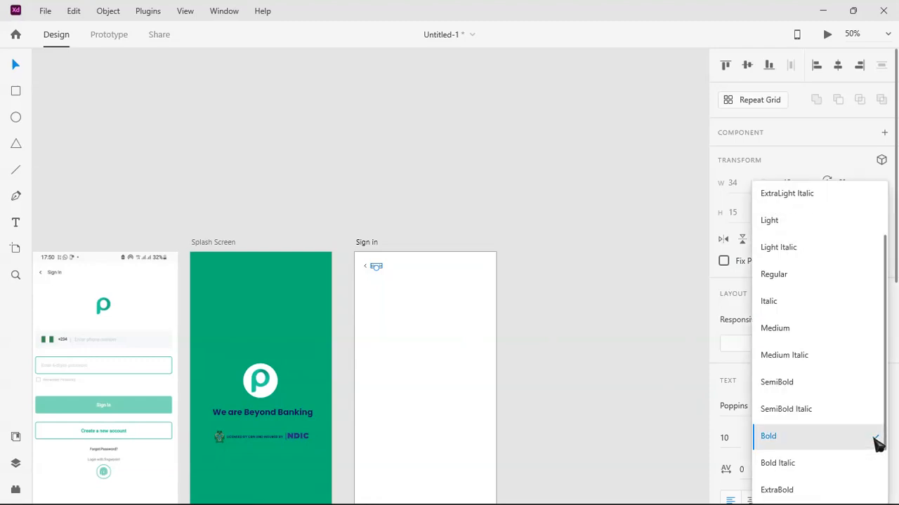
left_click(826, 339)
left_click(476, 290)
Set the "Sign in" title's font size to 12
left_click(370, 268)
key("ctrl+plus")
key("ctrl+plus")
key("ctrl+plus")
key("ctrl+plus")
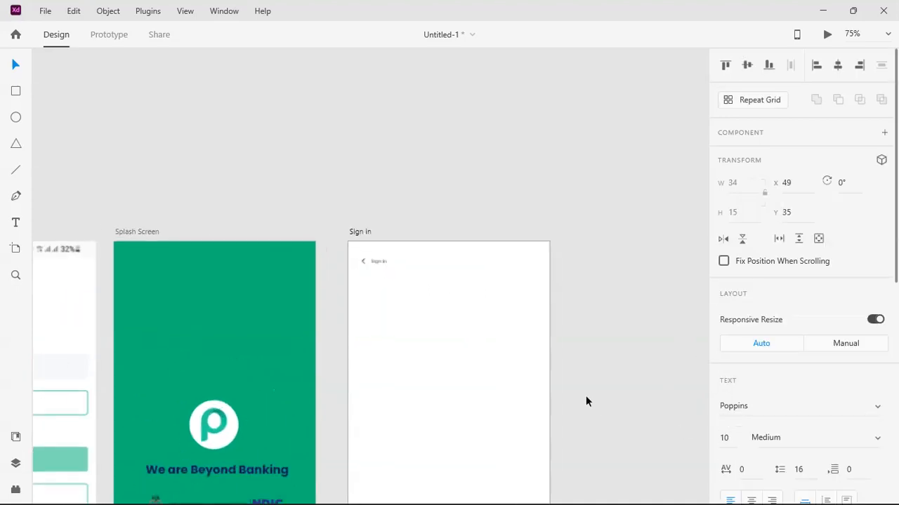
left_click_drag(663, 134, 740, 133)
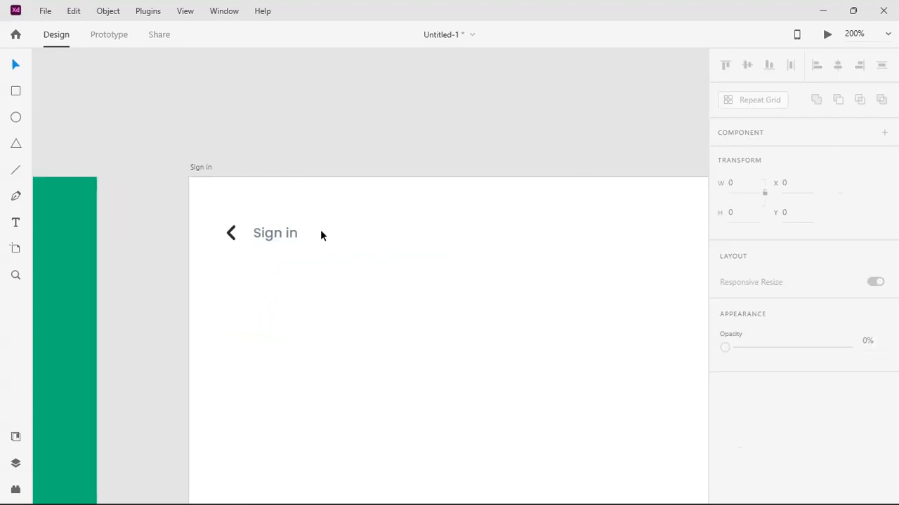
left_click(286, 240)
scroll(741, 407, "down", 2)
left_click(723, 371)
type("12")
key("Return")
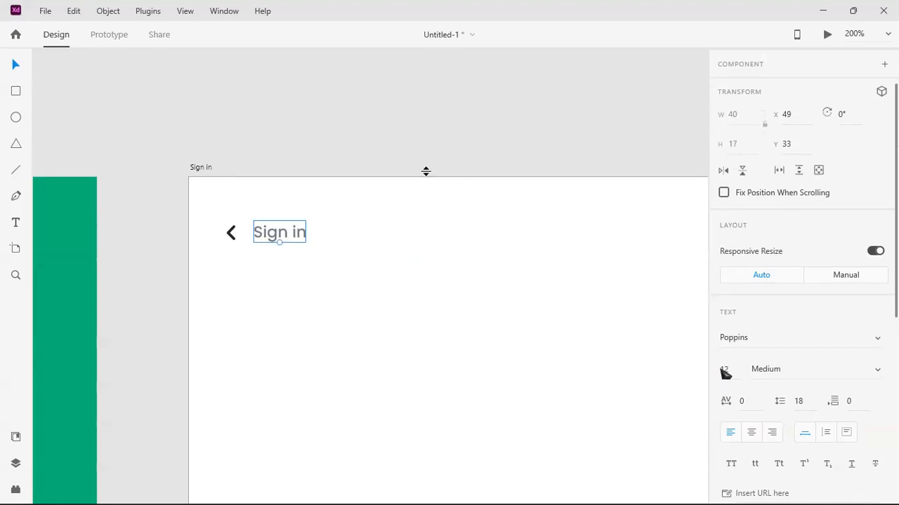
Shift the "Sign in" title slightly away from the back arrow and line it up vertically with the arrow
left_click(318, 149)
left_click_drag(287, 235, 283, 232)
left_click(317, 127)
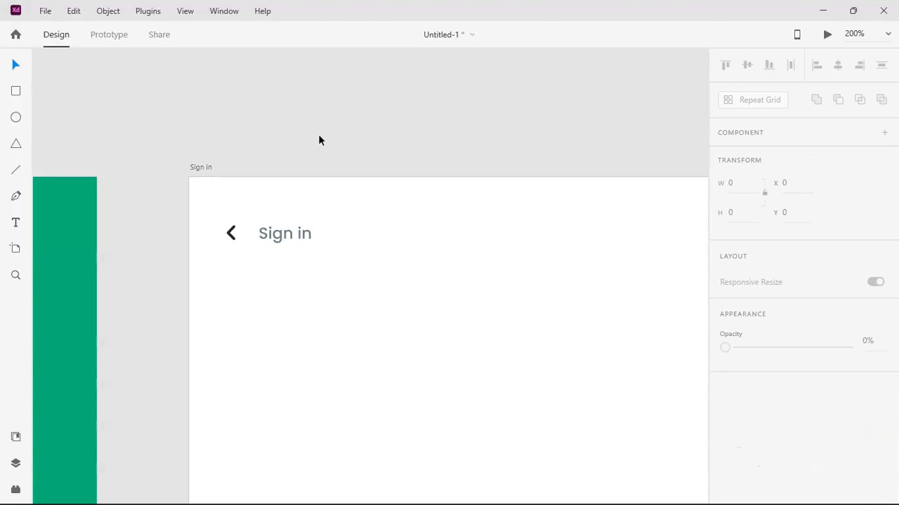
Move the sign-in reference screenshot to the right of the Sign in artboard, at about X 949, Y 0
key("ctrl+minus")
key("ctrl+minus")
key("ctrl+minus")
key("ctrl+minus")
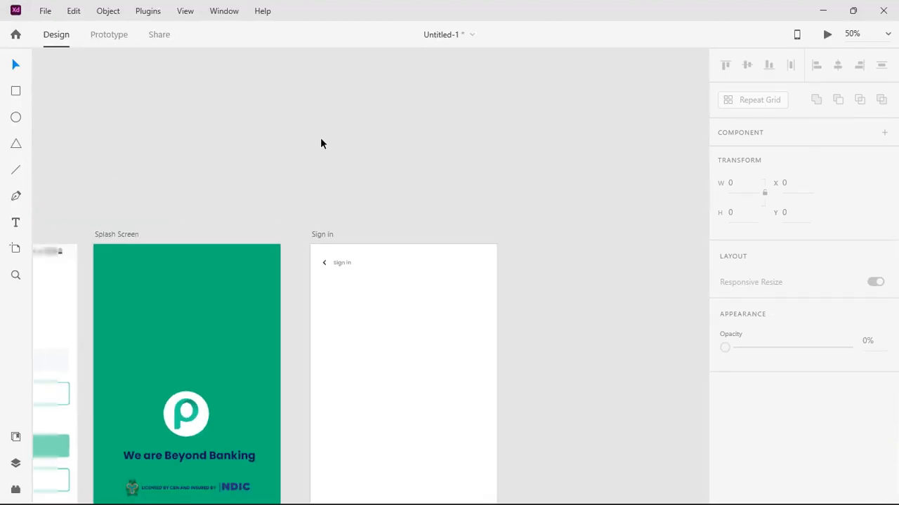
key("ctrl+0")
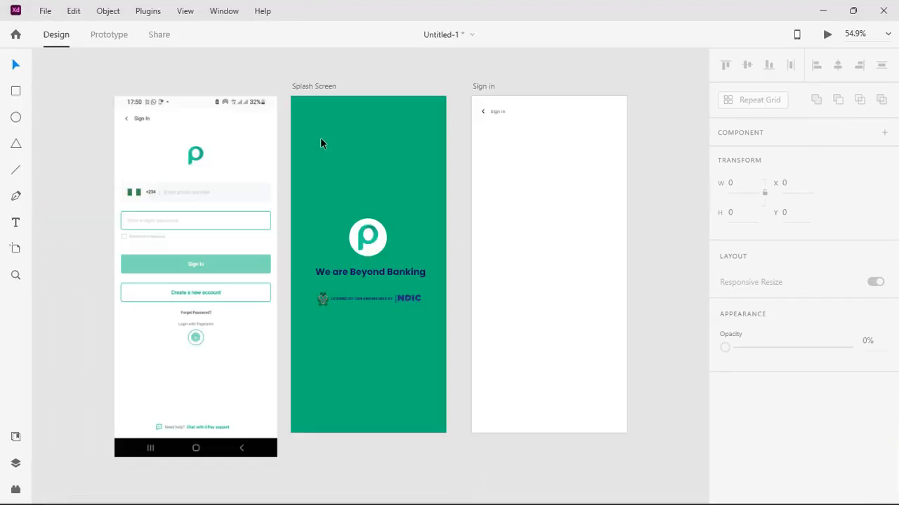
key("ctrl+plus")
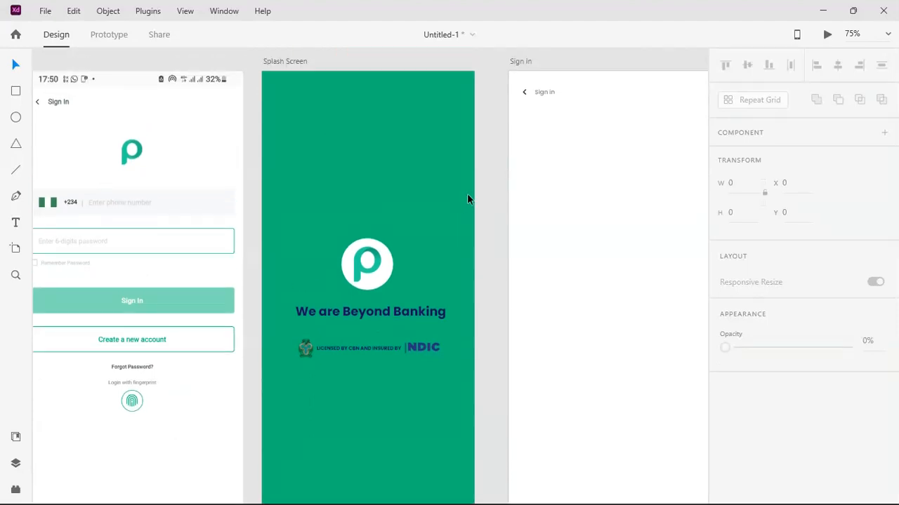
left_click_drag(211, 195, 620, 198)
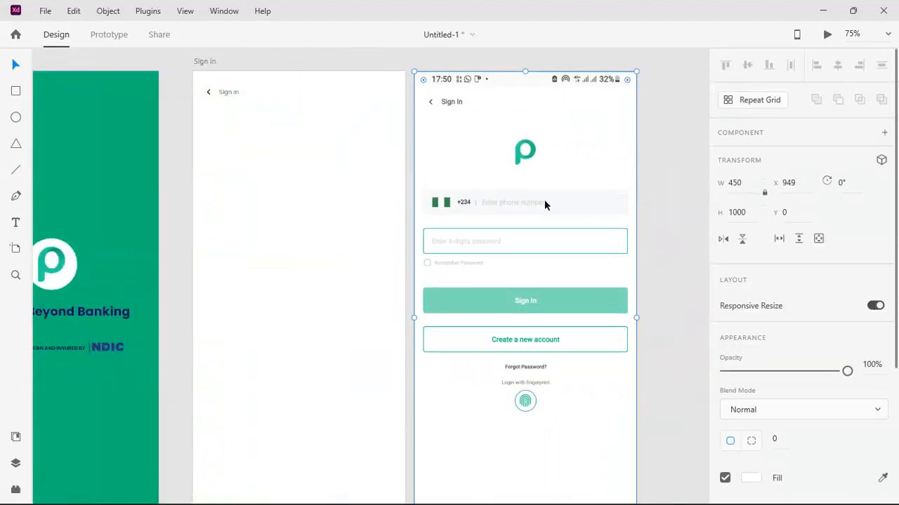
Import omain_ic_logo_bg_transparent.png from the Opay clone folder onto the Sign in artboard
key("ctrl+plus")
key("ctrl+plus")
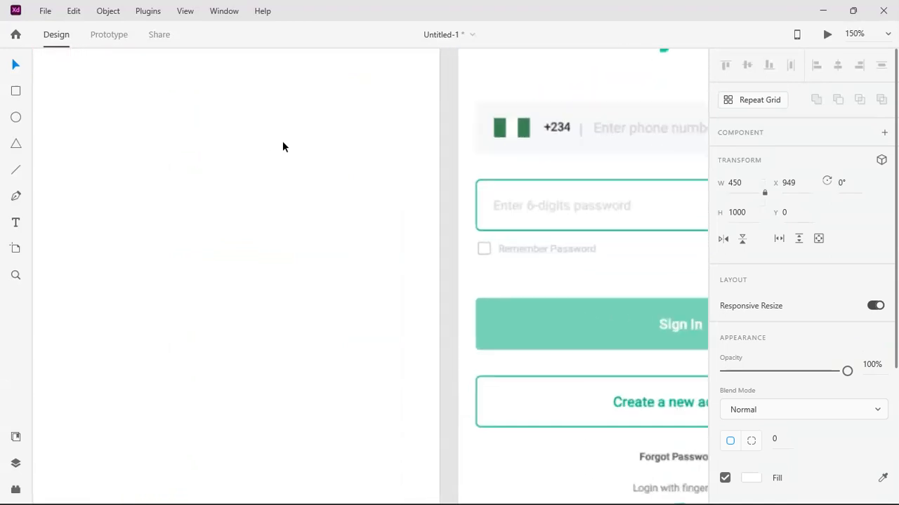
scroll(292, 184, "up", 4)
left_click_drag(130, 70, 73, 74)
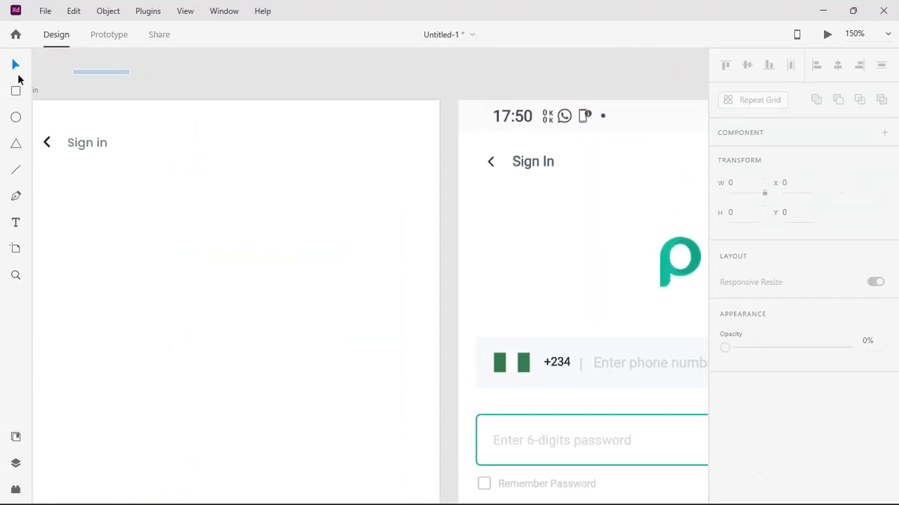
left_click_drag(18, 74, 21, 72)
mouse_move(665, 71)
left_mouse_down()
mouse_move(702, 76)
mouse_move(659, 76)
left_mouse_up()
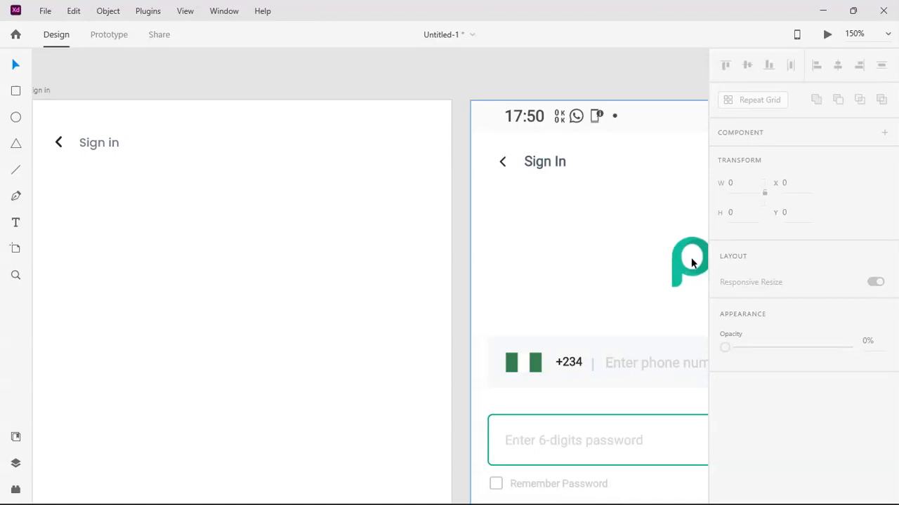
left_click(451, 489)
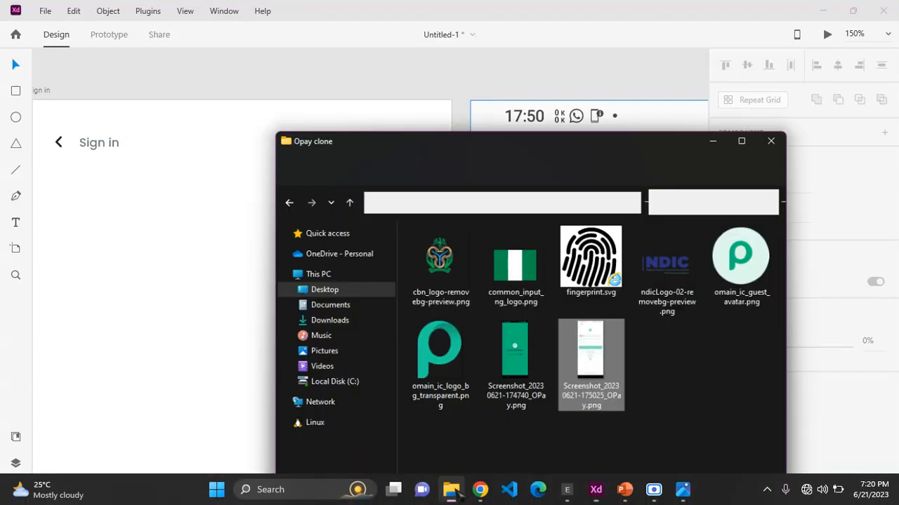
left_click_drag(455, 365, 251, 237)
left_click(266, 257)
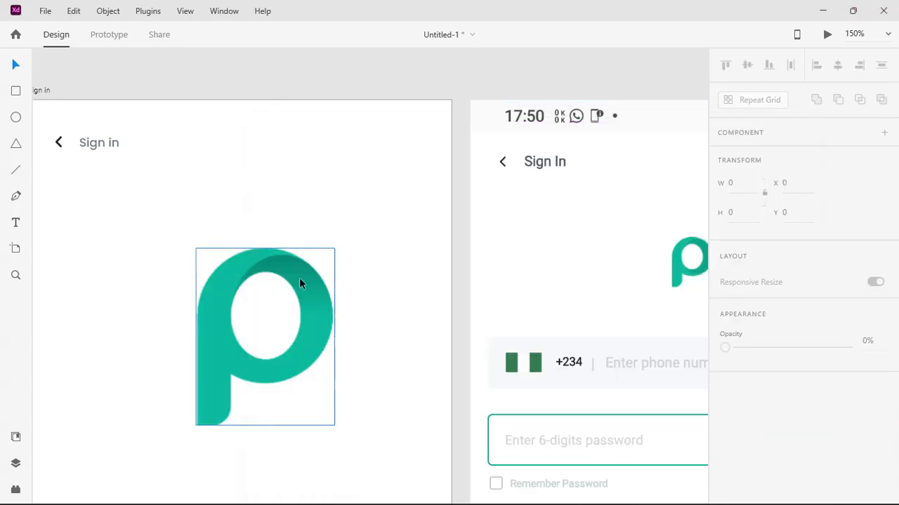
Scale the imported logo to about 39 × 50 and centre it horizontally beneath the title, at about X 196, Y 148
left_click_drag(334, 248, 234, 351)
left_click_drag(227, 400, 252, 265)
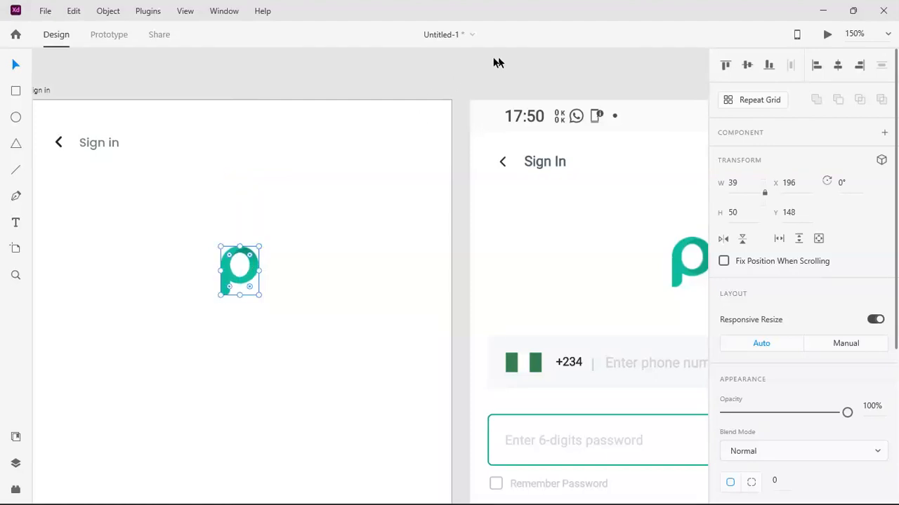
left_click_drag(505, 70, 638, 75)
Nudge the logo up to Y 140 to match its height in the reference screenshot
key("ctrl+1")
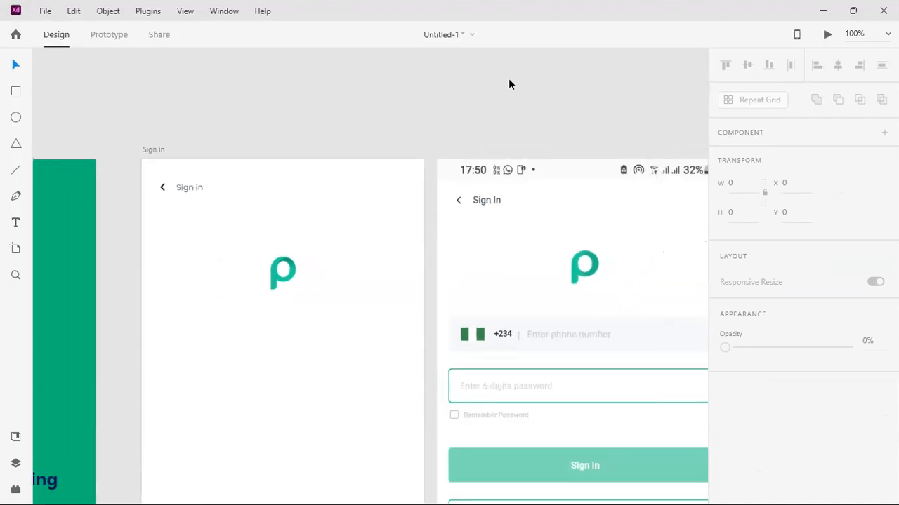
left_click(283, 271)
key("Up")
key("Up")
key("Up")
key("Up")
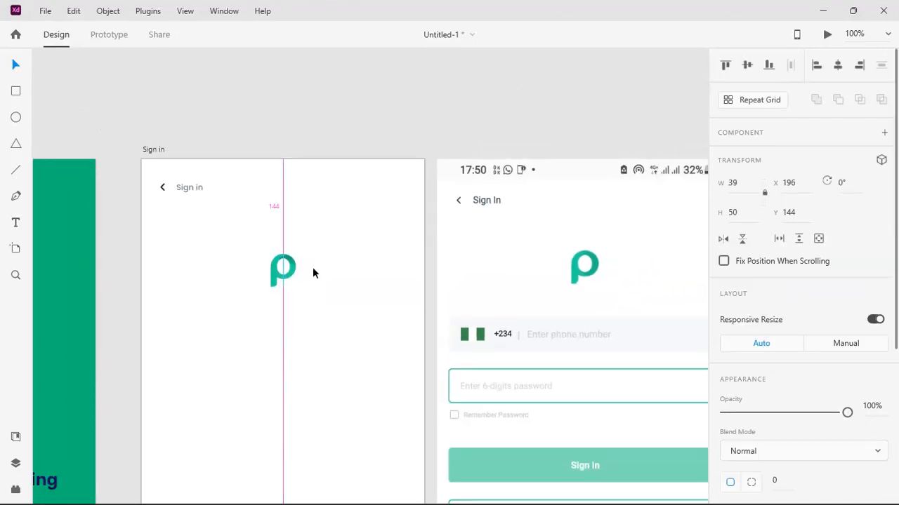
key("Up")
key("Up")
key("Up")
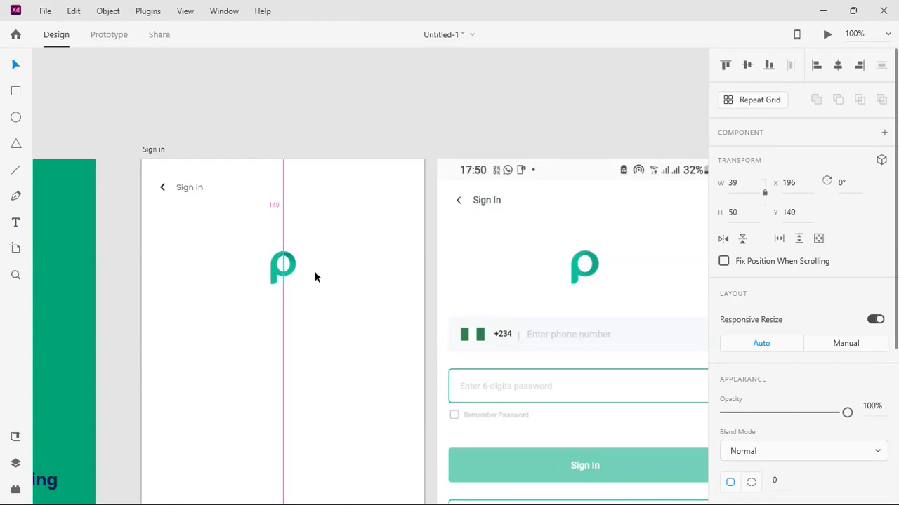
left_click(327, 124)
scroll(325, 125, "down", 1)
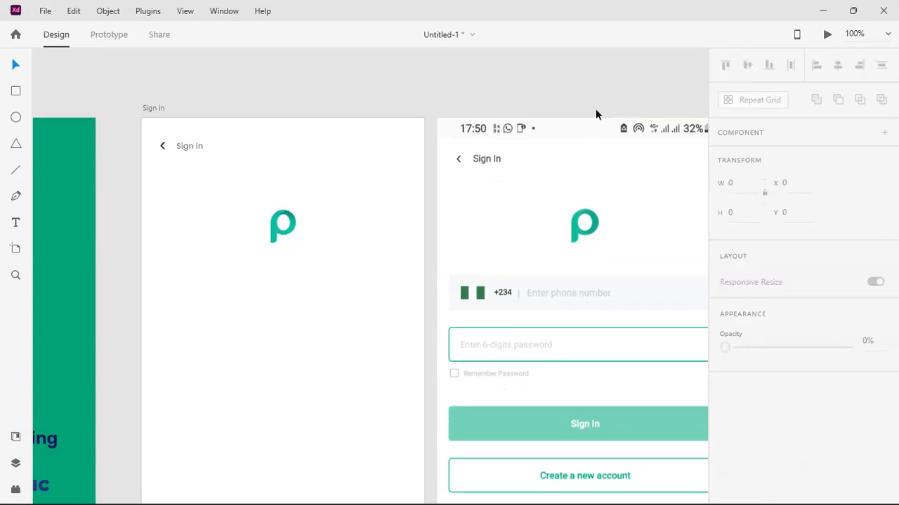
scroll(675, 96, "right", 3)
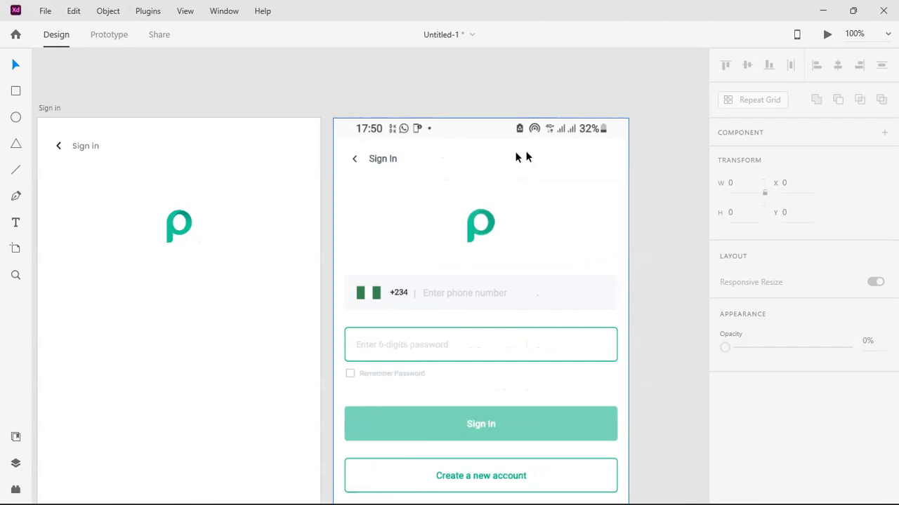
scroll(43, 76, "left", 1)
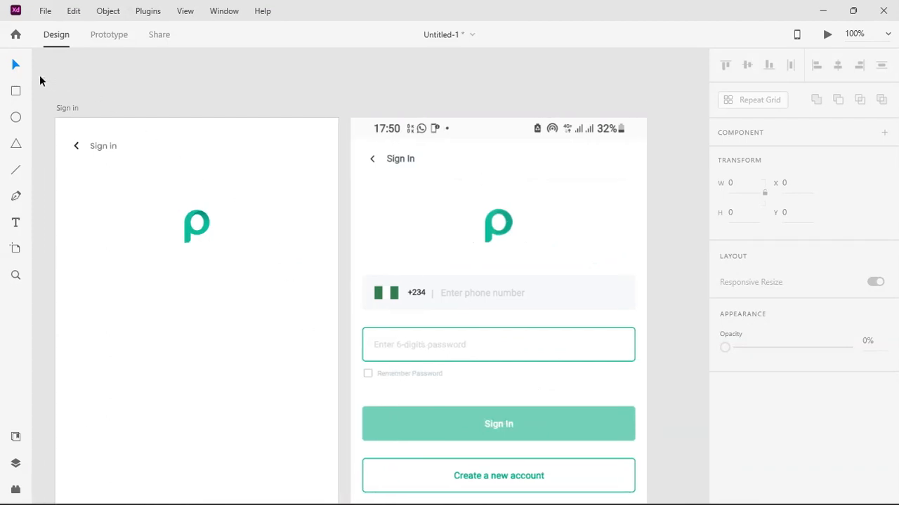
Draw a rectangle about 369 × 46 beneath the logo on the Sign in artboard, at about X 30, Y 244
scroll(339, 235, "down", 1)
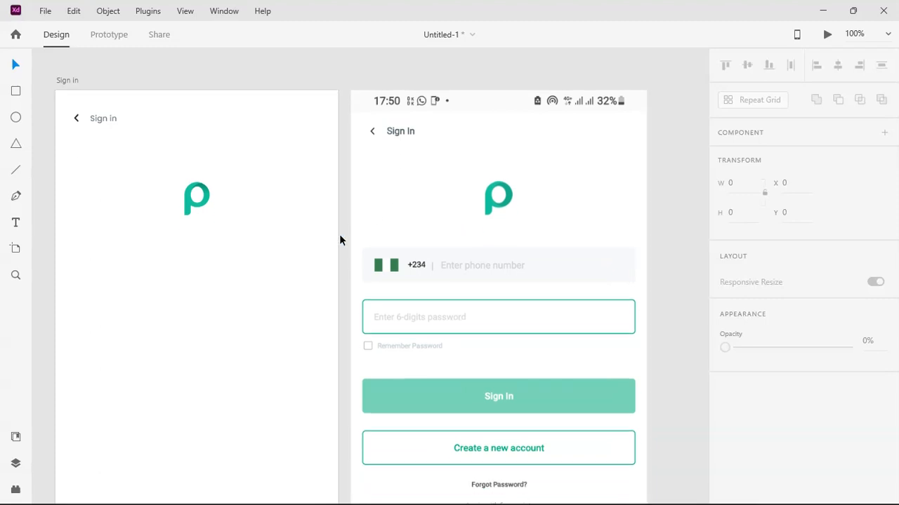
scroll(344, 240, "down", 1)
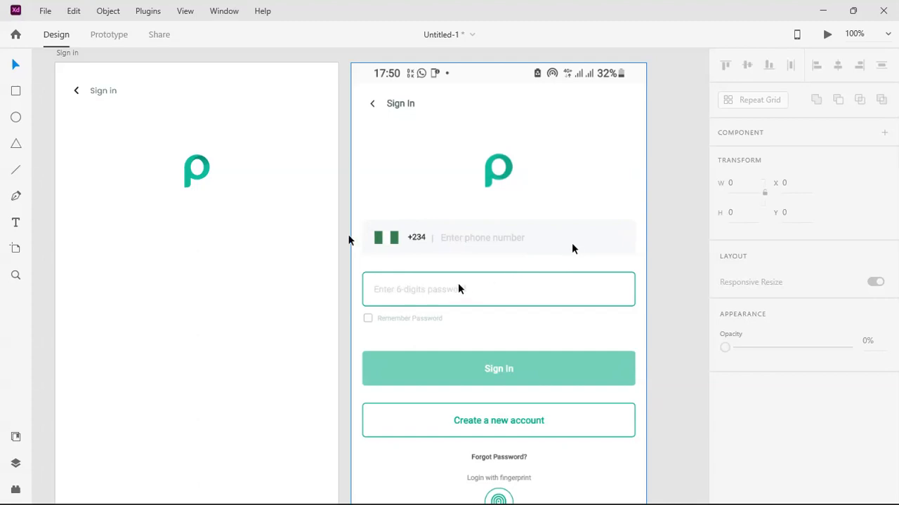
left_click(330, 232)
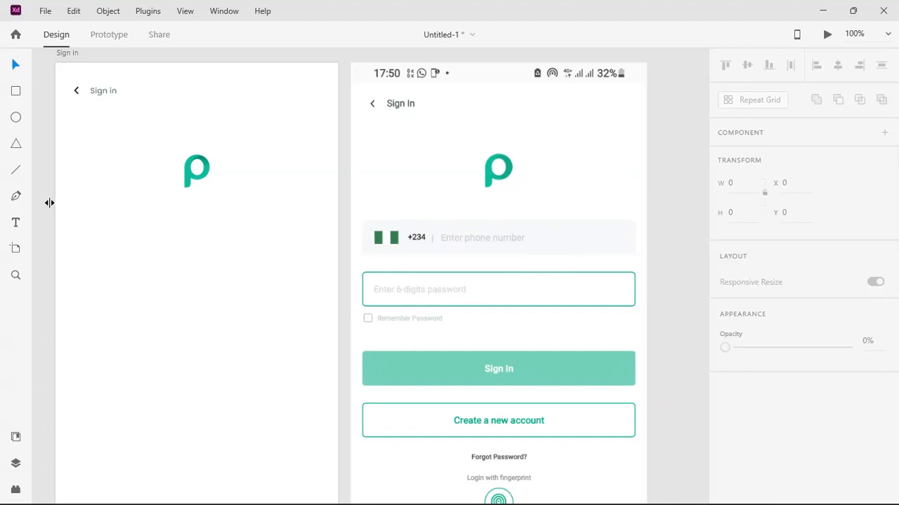
left_click(16, 92)
mouse_move(74, 223)
left_mouse_down()
mouse_move(82, 244)
mouse_move(201, 263)
mouse_move(322, 272)
mouse_move(317, 252)
left_mouse_up()
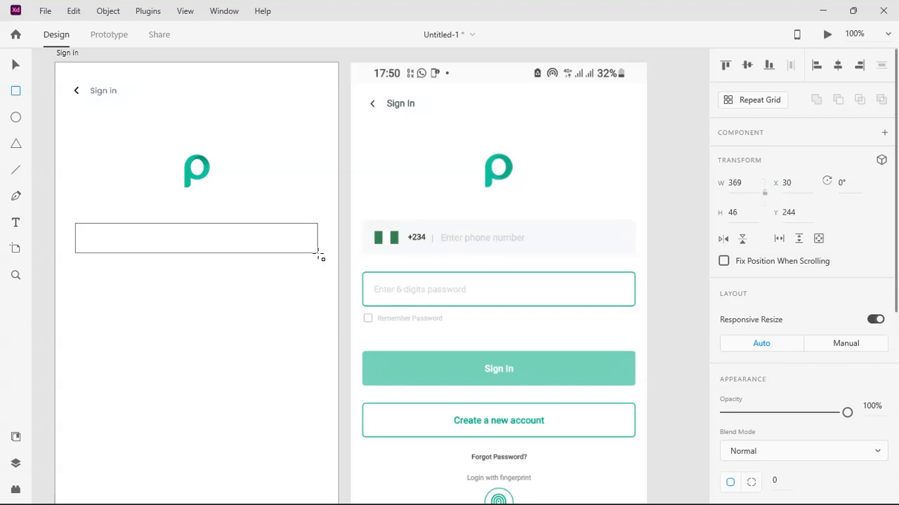
left_click_drag(318, 253, 318, 253)
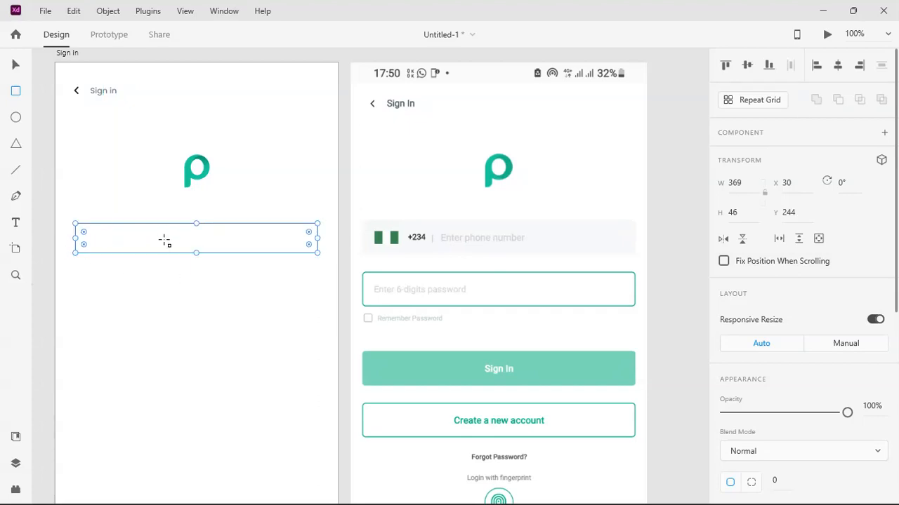
Set the height of the rectangle beneath the logo to 50
left_click_drag(195, 252, 199, 255)
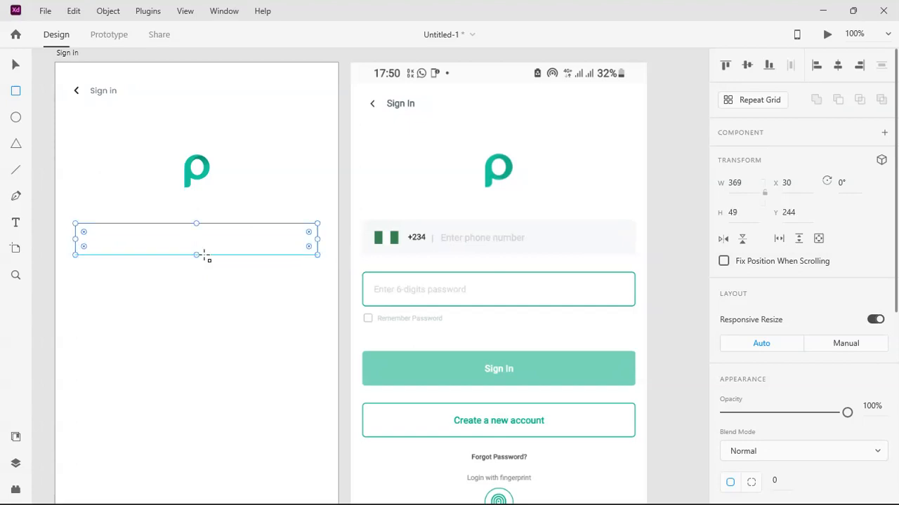
left_click(741, 212)
type("50")
key("Return")
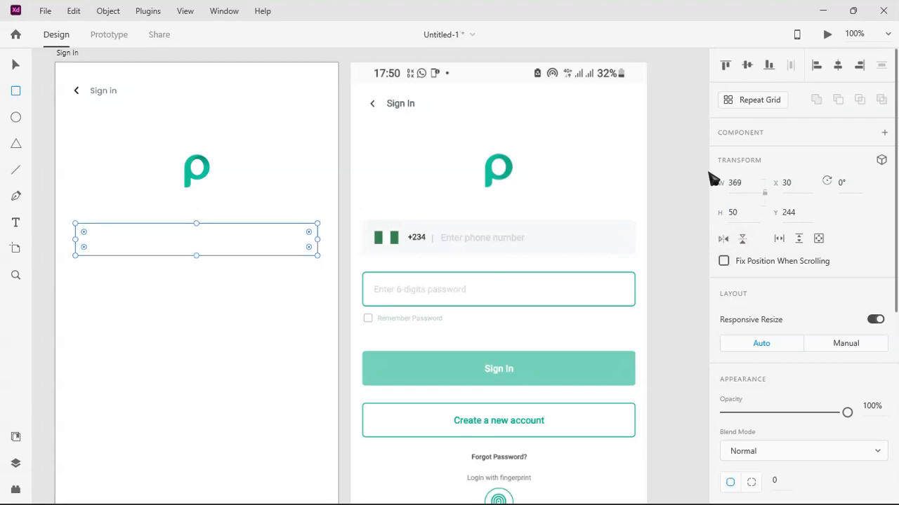
left_click(734, 213)
left_click(17, 64)
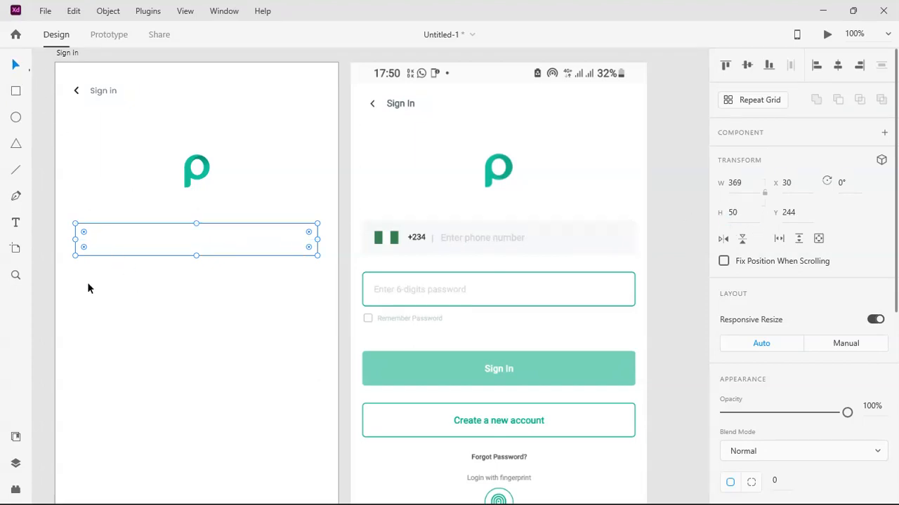
Remove the border from the rectangle beneath the logo to match the phone number field in the reference screenshot
left_click(138, 273)
left_click(187, 256)
scroll(460, 284, "up", 5)
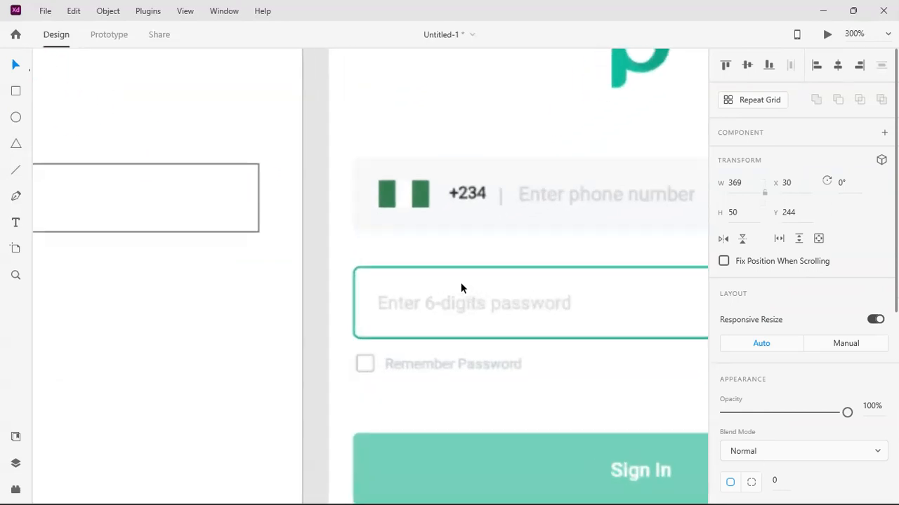
scroll(379, 300, "up", 3)
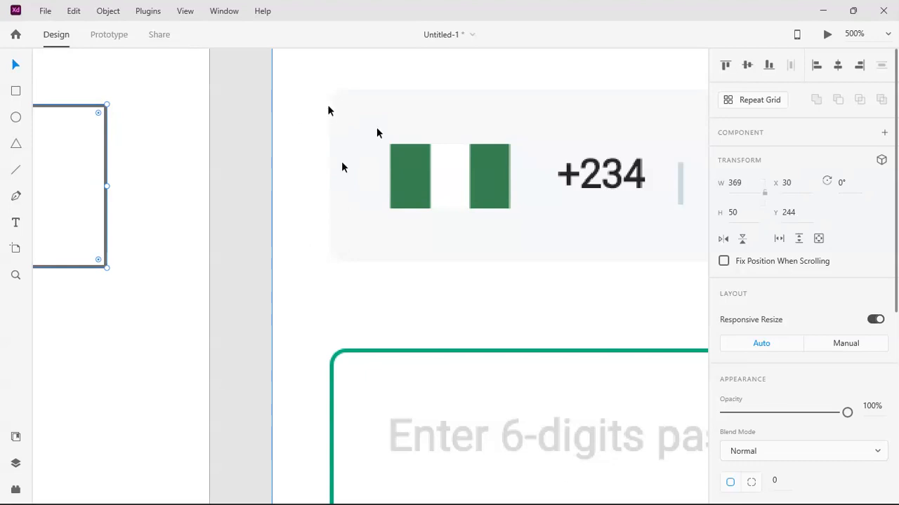
key("ctrl+minus")
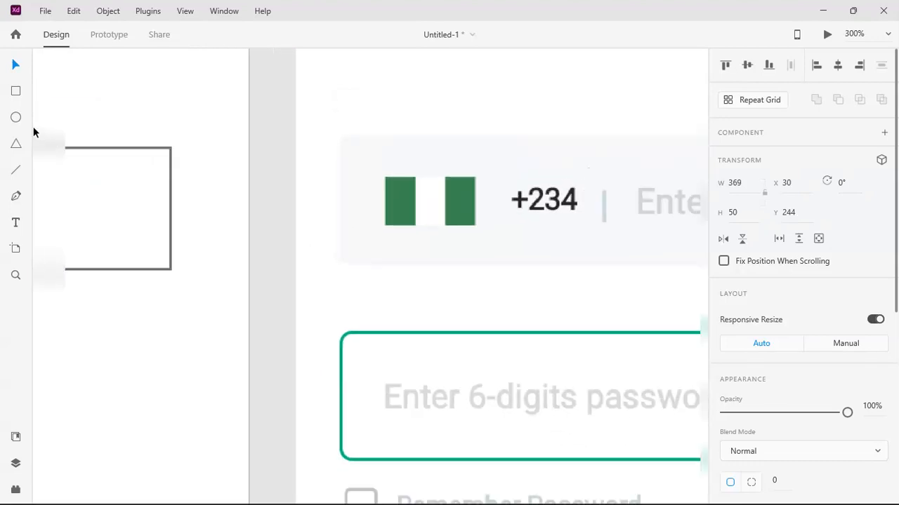
key("ctrl+minus")
key("ctrl+minus")
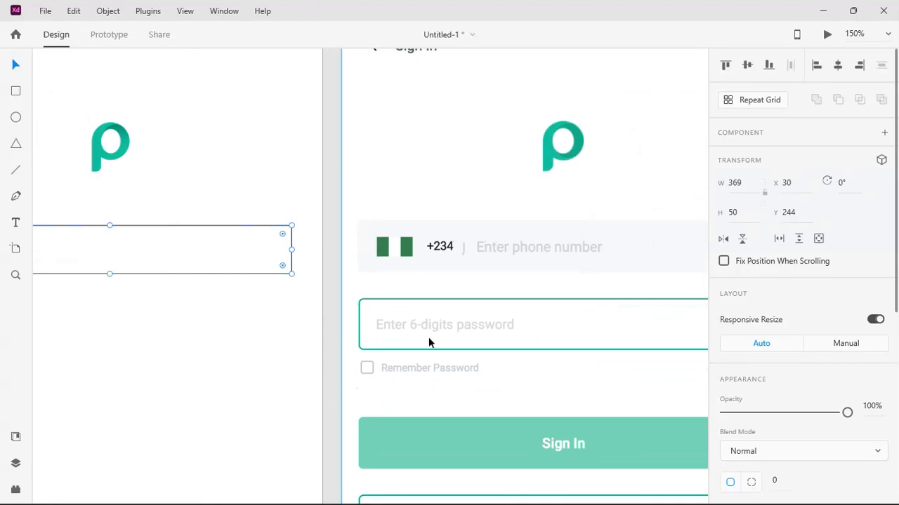
scroll(846, 361, "down", 5)
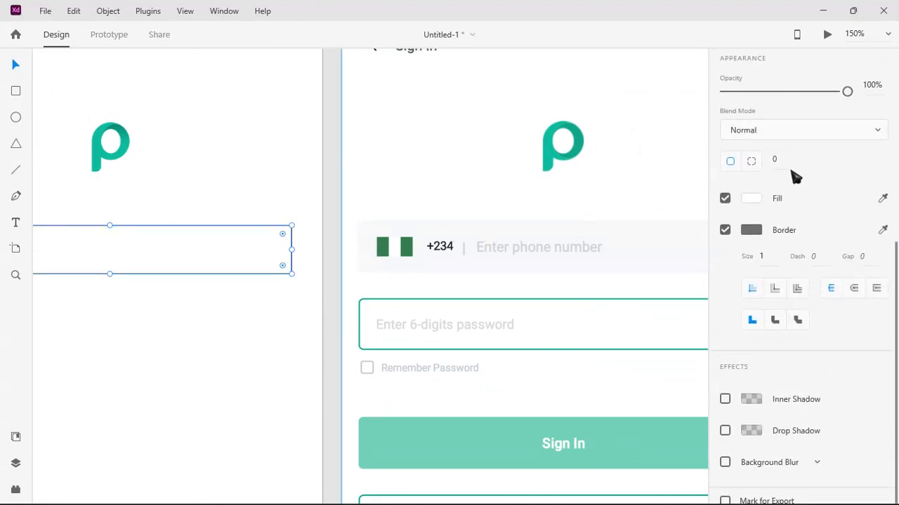
scroll(793, 176, "up", 3)
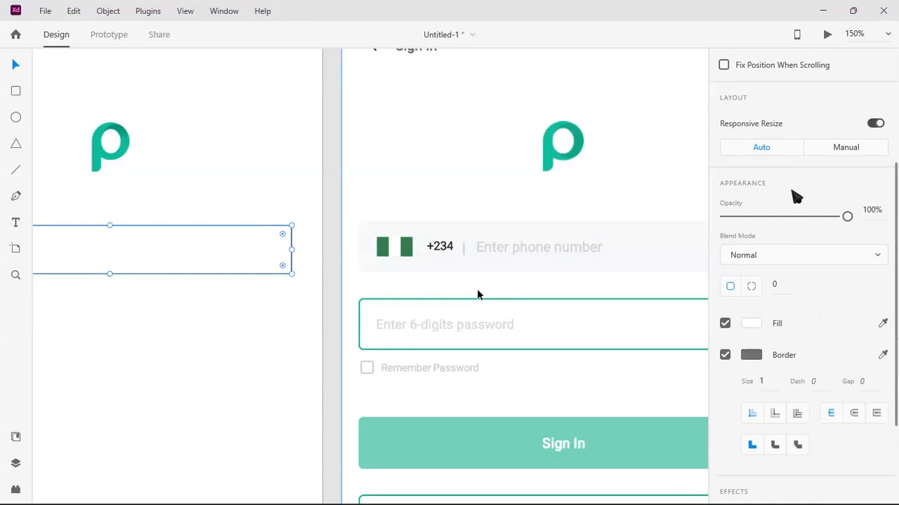
left_click(724, 355)
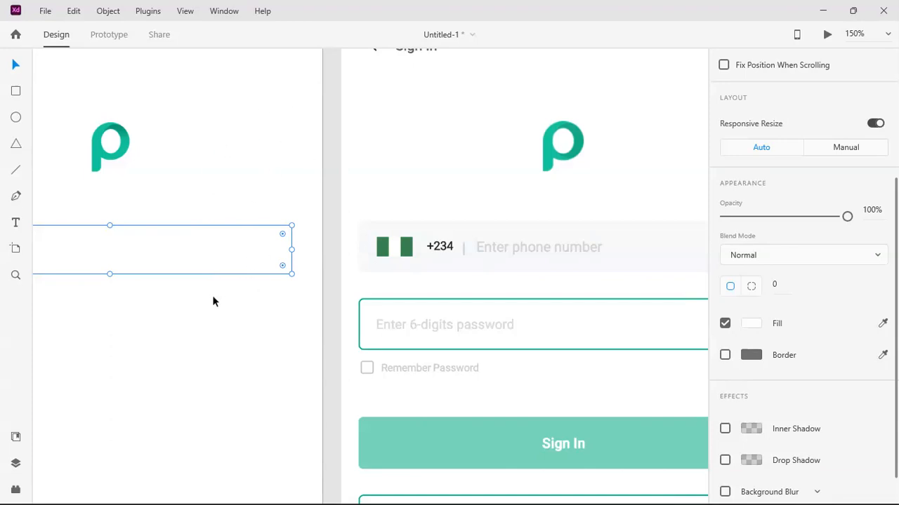
Fill the rectangle with the pale #F8F8FB sampled from the reference's phone number field and save that colour as a swatch
left_click(751, 324)
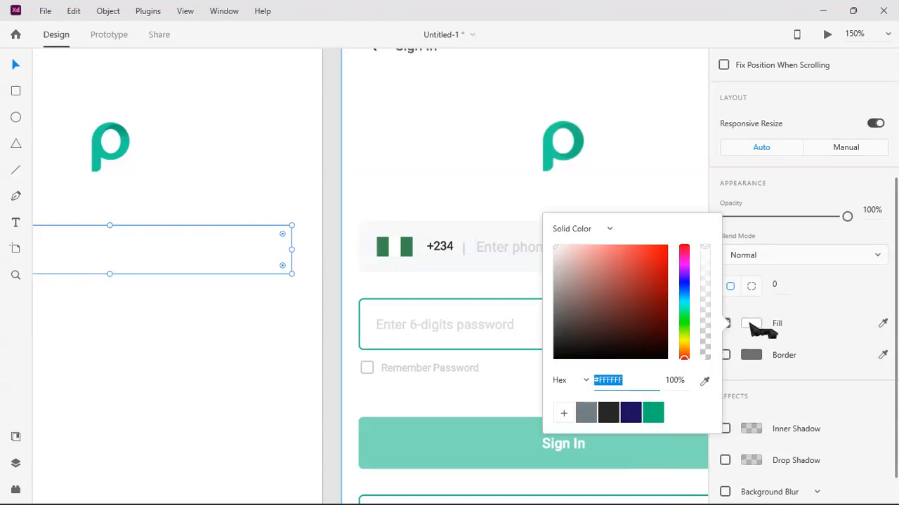
left_click(706, 383)
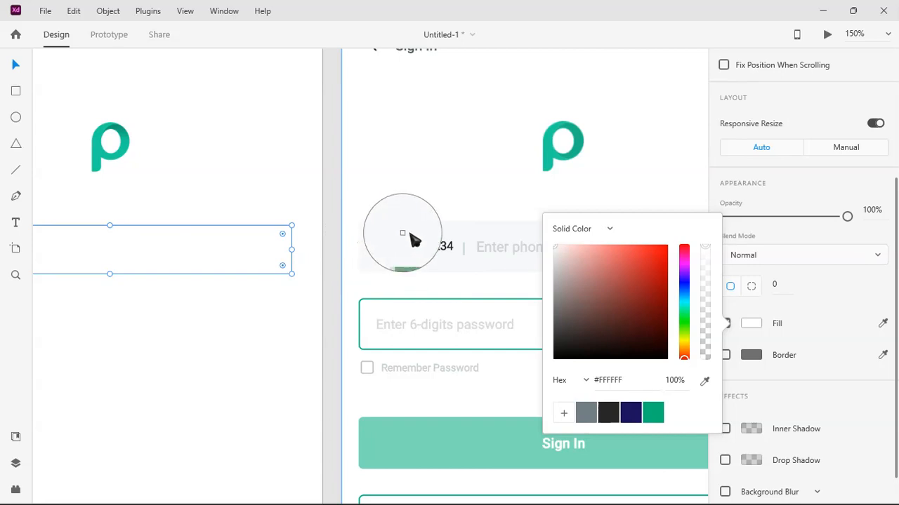
left_click(478, 266)
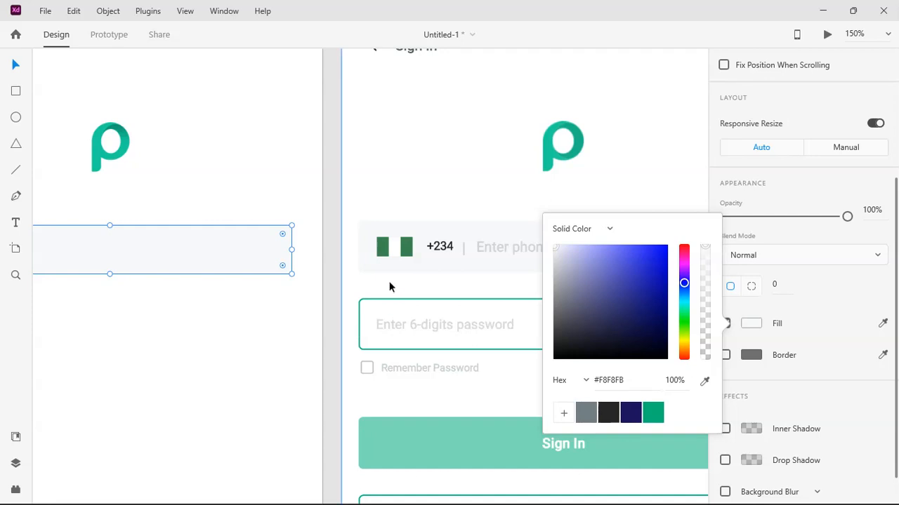
left_click(563, 413)
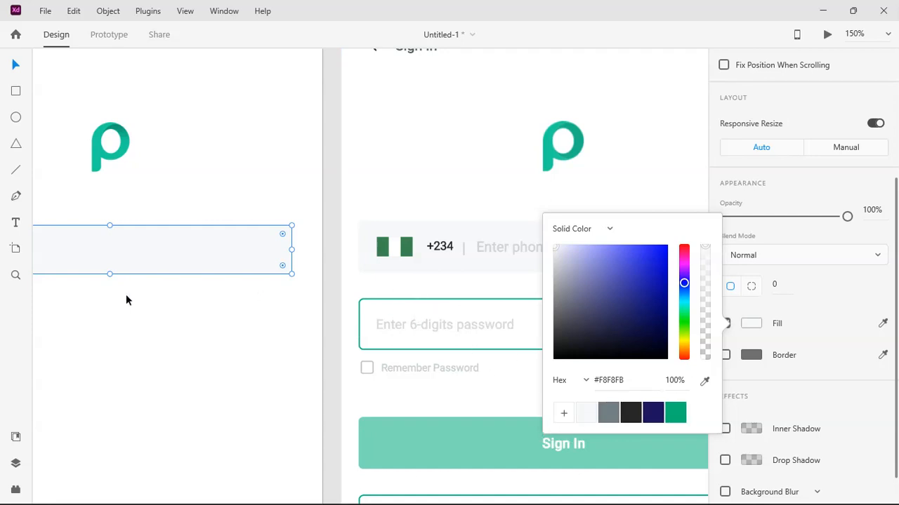
left_click(176, 302)
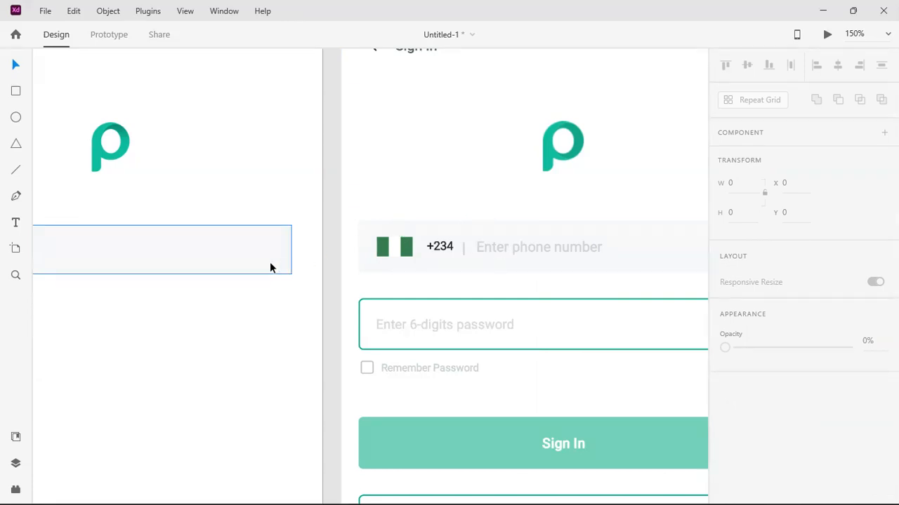
Round all corners of the phone number field rectangle with a radius of 5
left_click(236, 256)
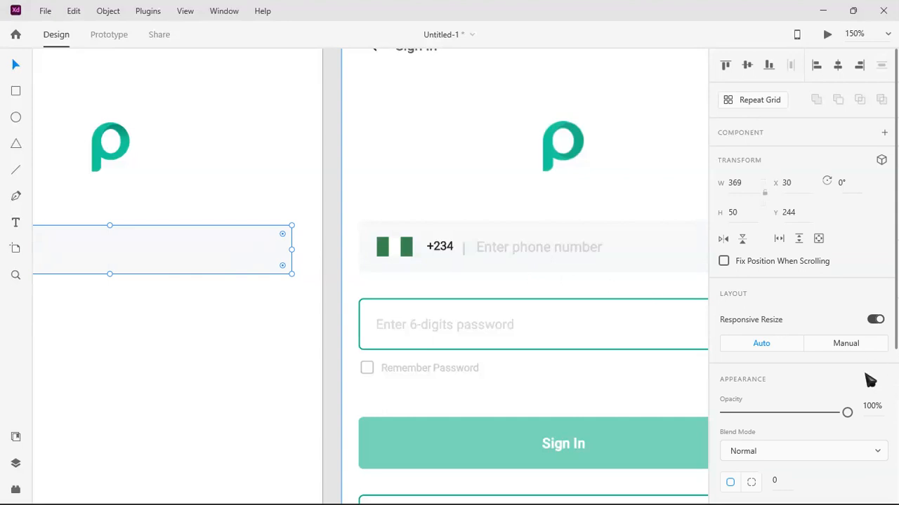
scroll(870, 380, "down", 2)
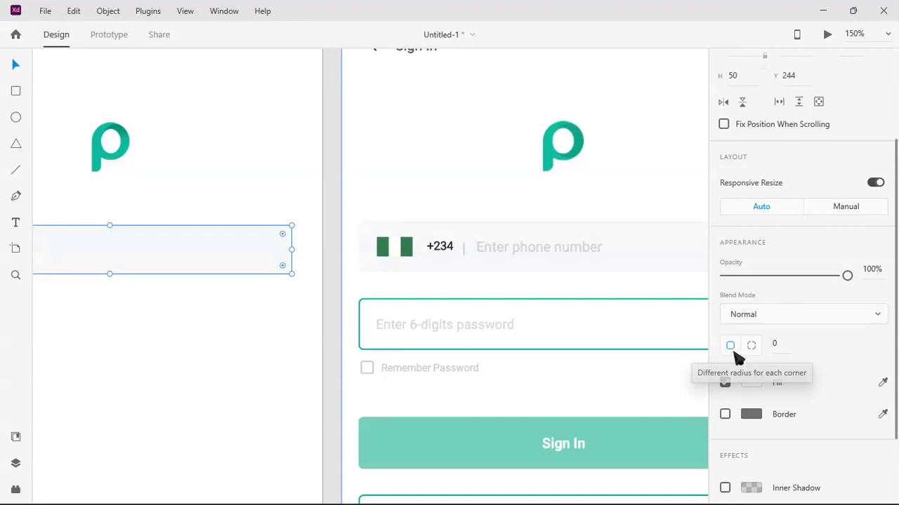
left_click(774, 344)
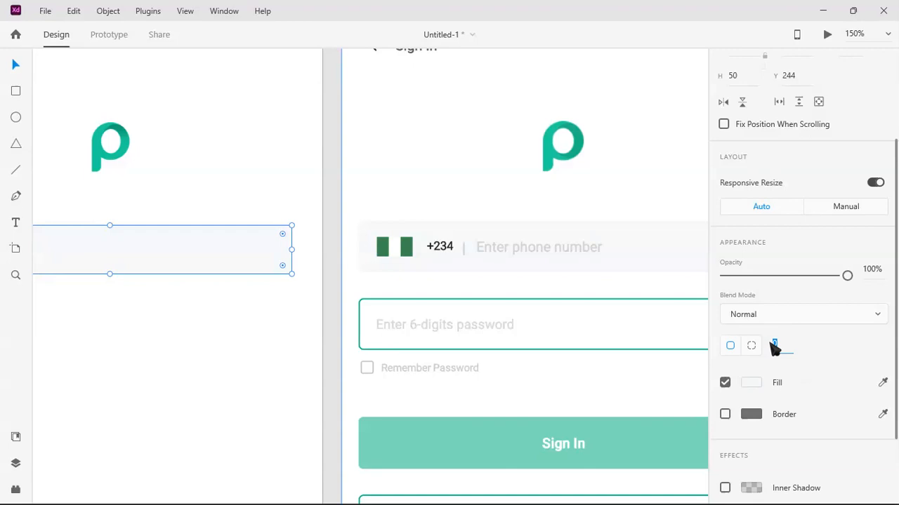
type("5")
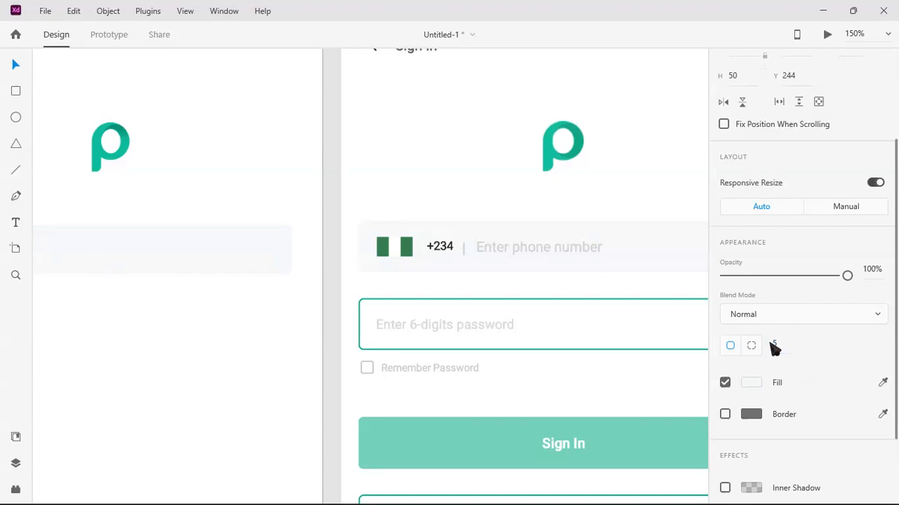
left_click(260, 390)
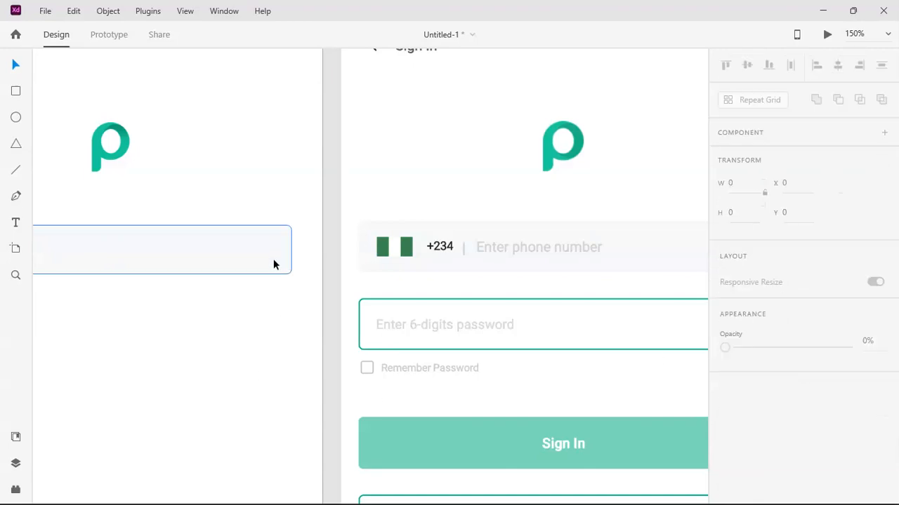
Compare the rectangle's rounded corners and proportions with the phone number field in the reference screenshot
left_click(16, 276)
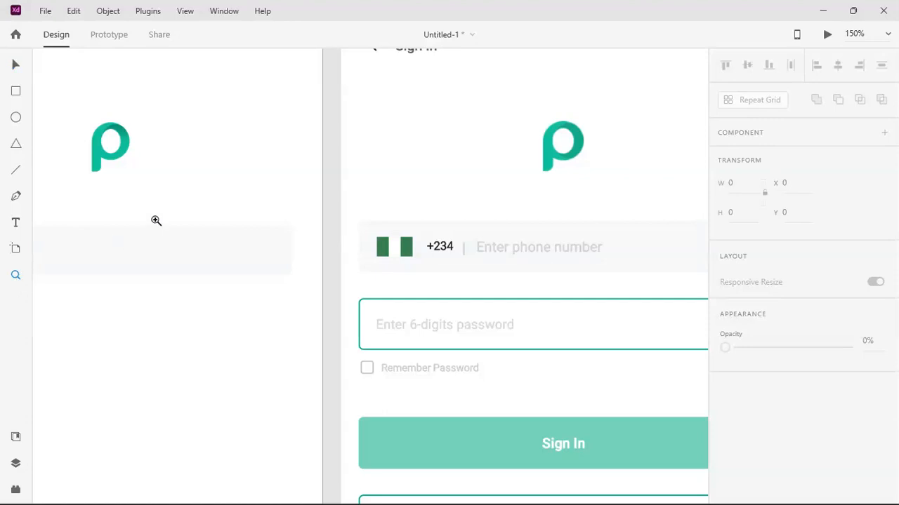
left_click_drag(232, 197, 427, 303)
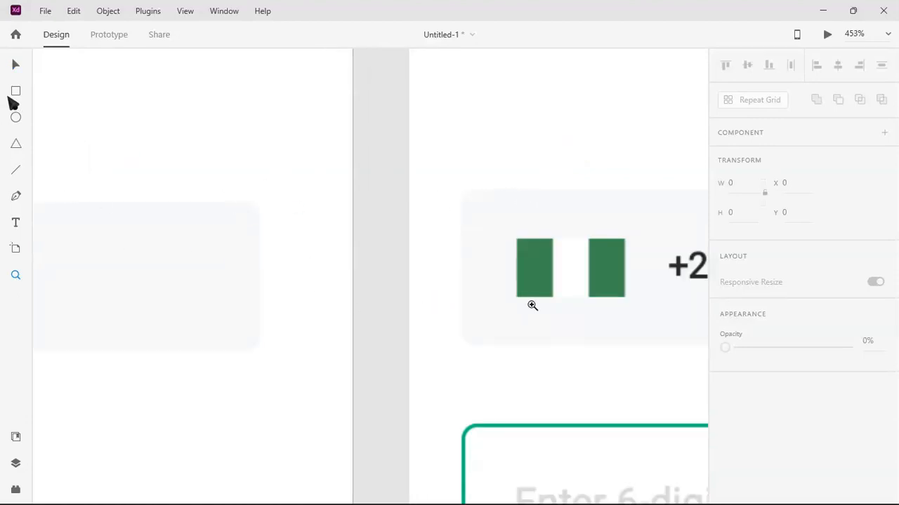
left_click(25, 64)
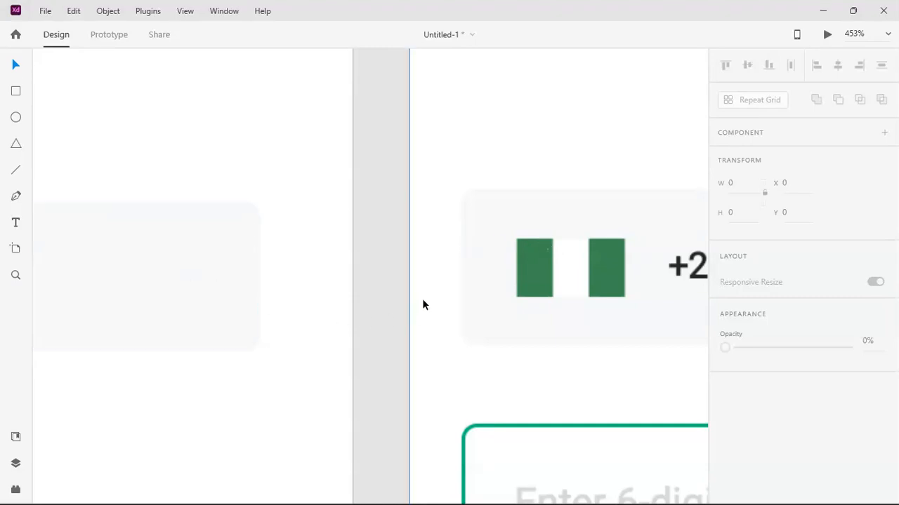
key("ctrl+1")
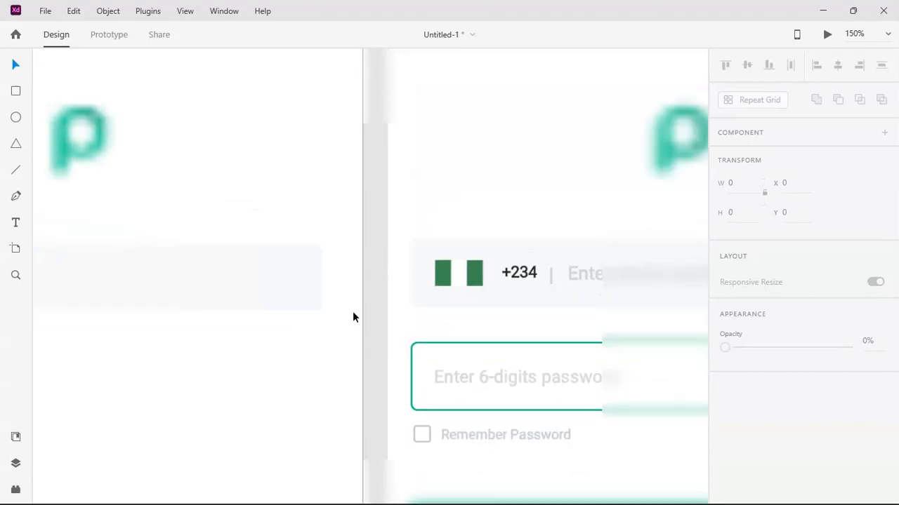
key("ctrl+minus")
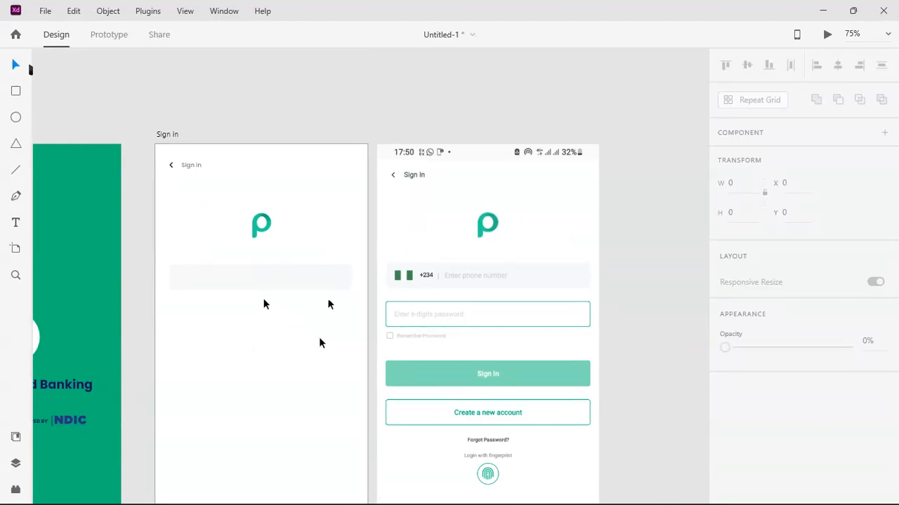
left_click(167, 134)
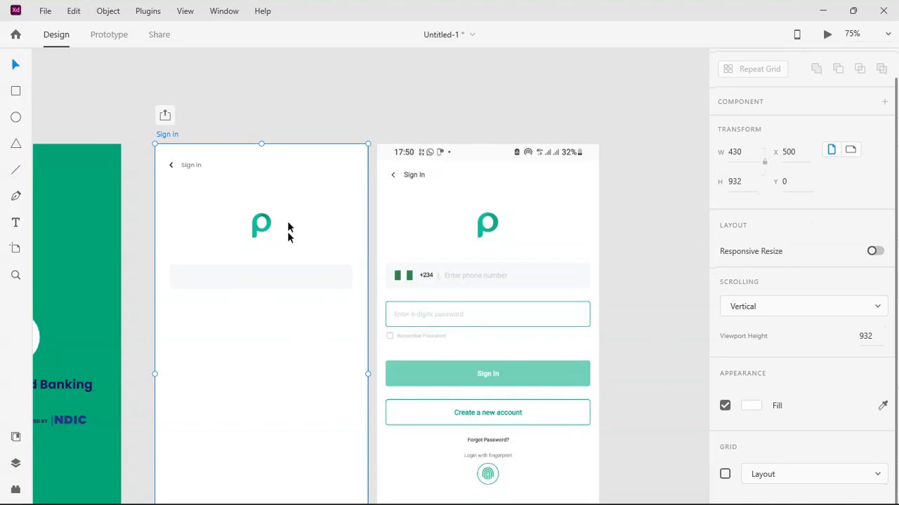
left_click(297, 279)
left_click(296, 384)
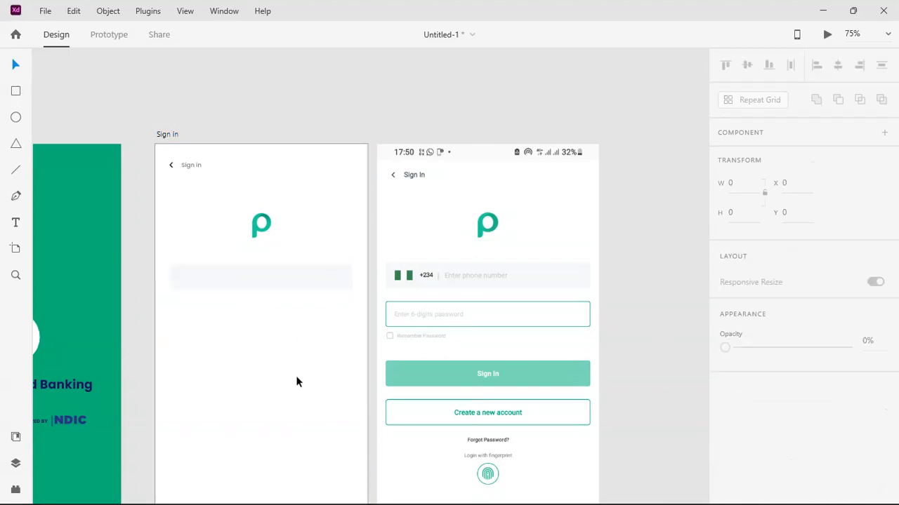
key("ctrl+equal")
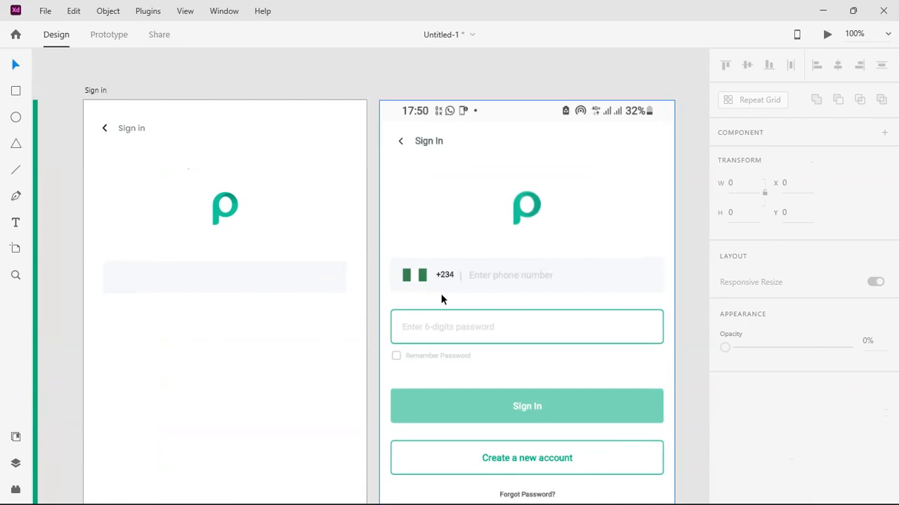
Move the sign-in reference screenshot so it overlaps the Sign in artboard, at about X 222, Y 0
left_click_drag(441, 293, 332, 291)
left_click(226, 129)
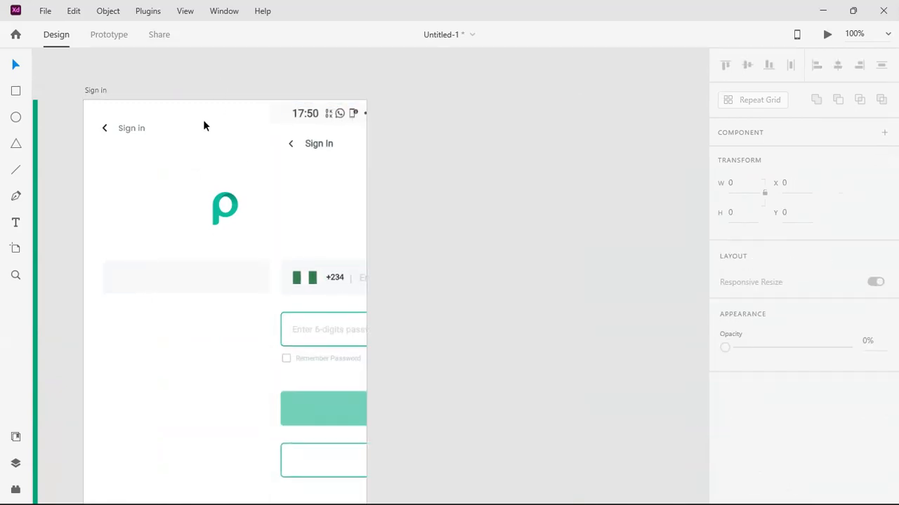
left_click_drag(488, 245, 300, 240)
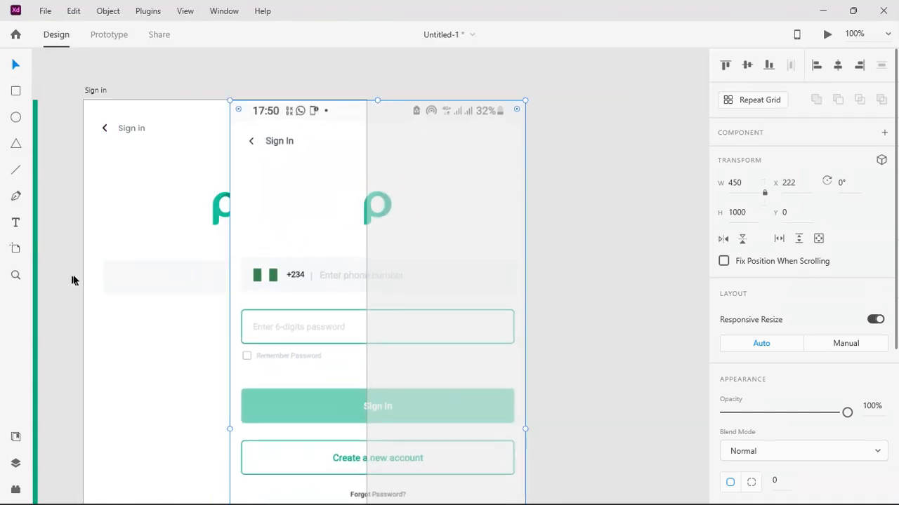
Bring the Nigerian flag image common_input_ng_logo.png from the Opay clone folder onto the Sign in artboard, near the phone number field
key("z")
left_click_drag(64, 246, 341, 315)
left_click(19, 68)
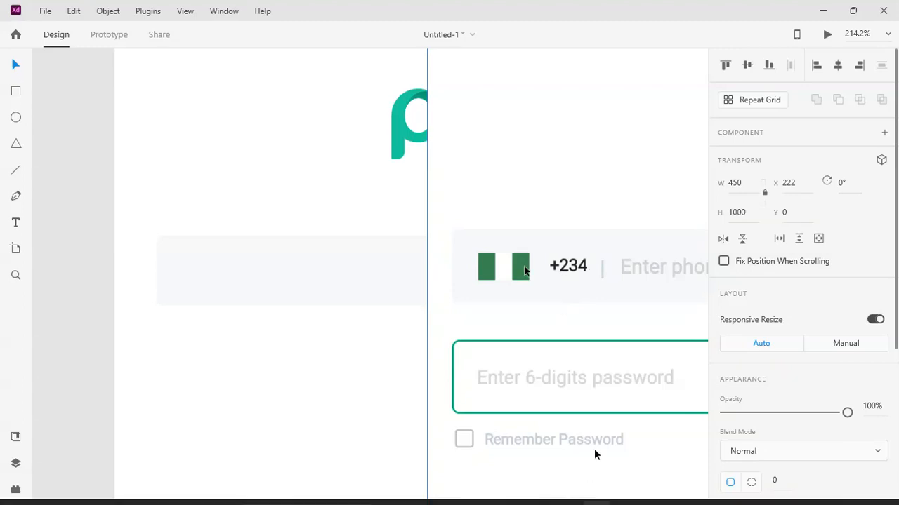
mouse_move(655, 493)
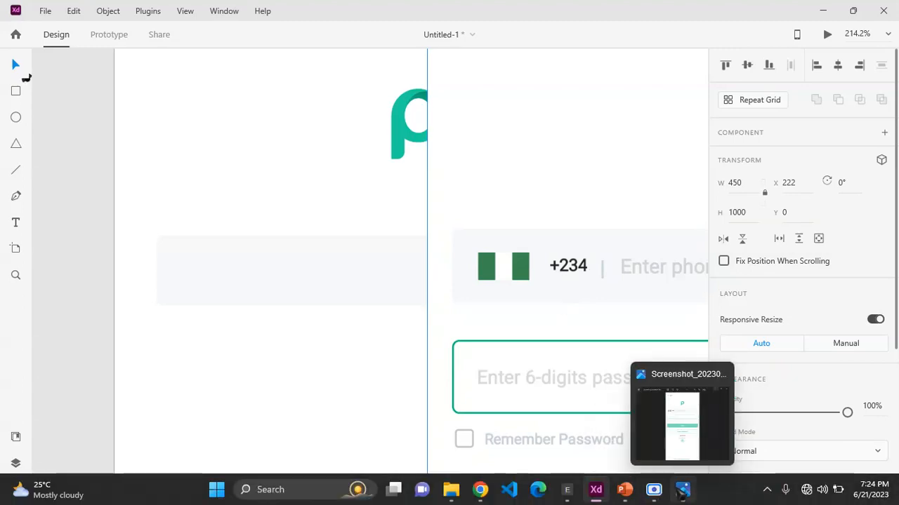
left_click(451, 489)
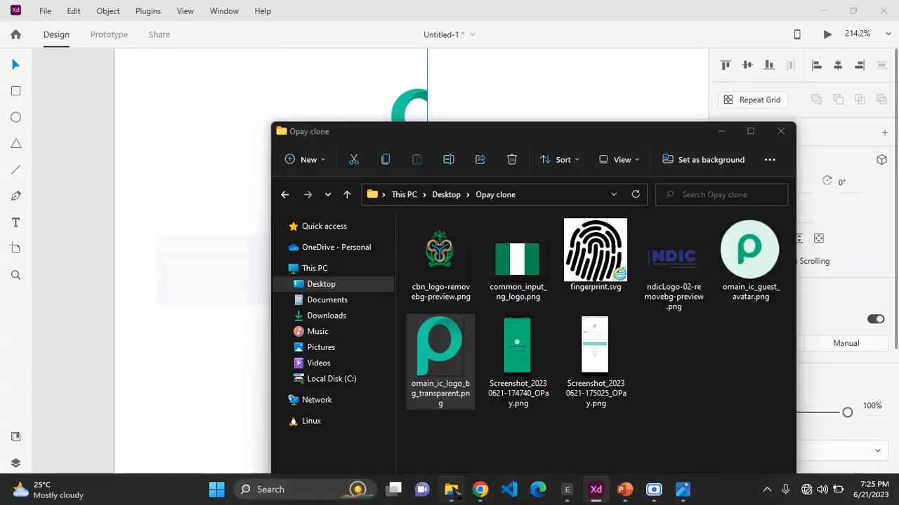
left_click(516, 277)
left_click_drag(516, 277, 148, 190)
left_click(158, 226)
left_click_drag(158, 226, 254, 343)
Scale the flag image down to 40 by 27 and place it inside the phone number field's left end at X 50, Y 256
left_click_drag(302, 385, 277, 353)
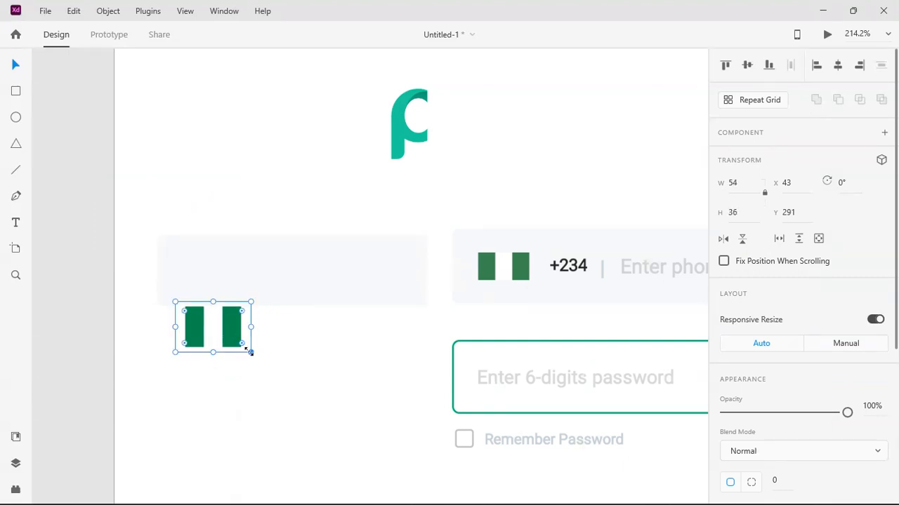
left_click_drag(250, 351, 233, 334)
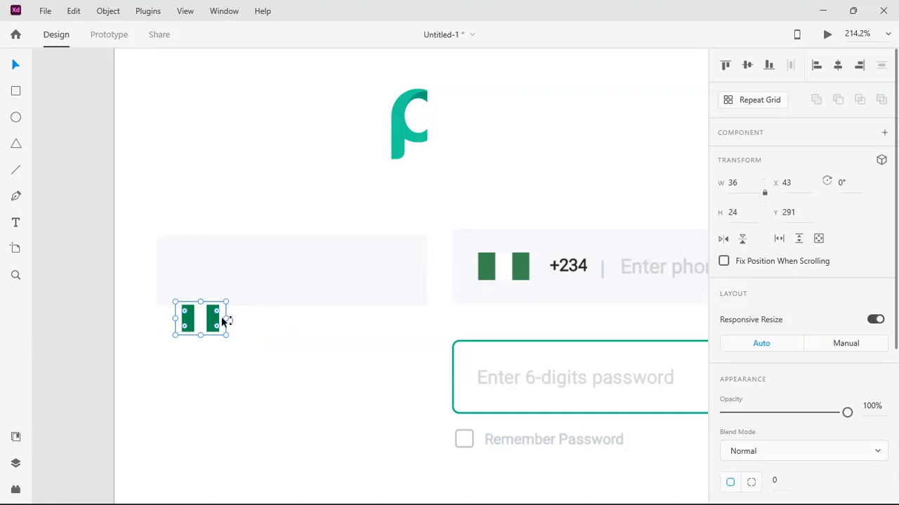
left_click_drag(227, 317, 222, 273)
key("ctrl+z")
key("ctrl+z")
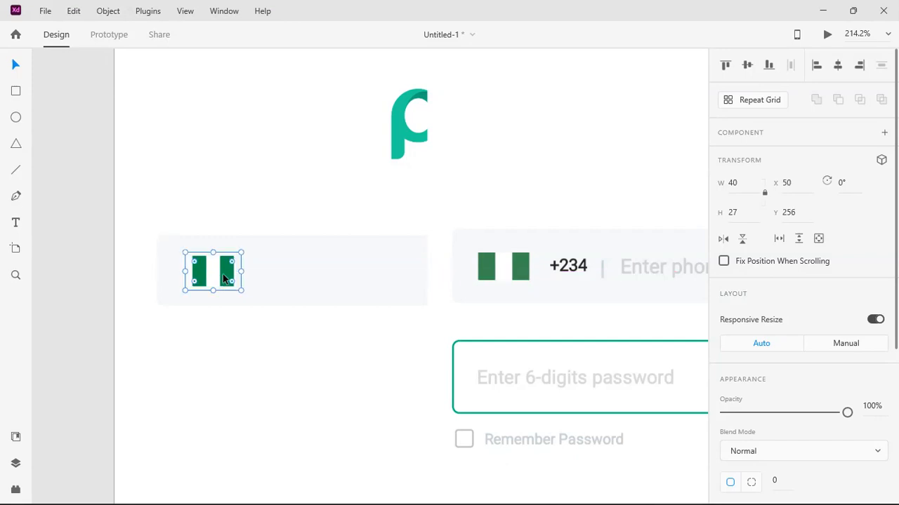
left_click(247, 327)
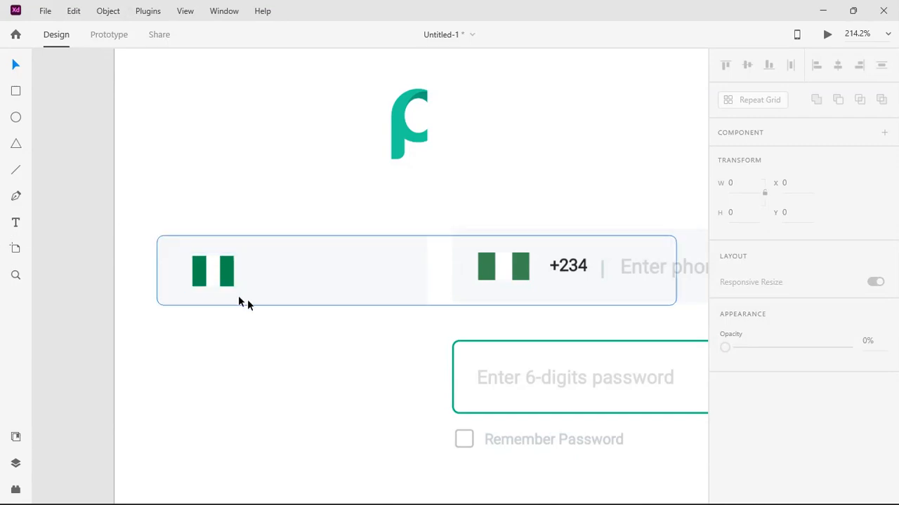
left_click(227, 277)
left_click(264, 379)
Add the text "+234" beside the flag and centre it vertically in the phone number field
left_click(17, 223)
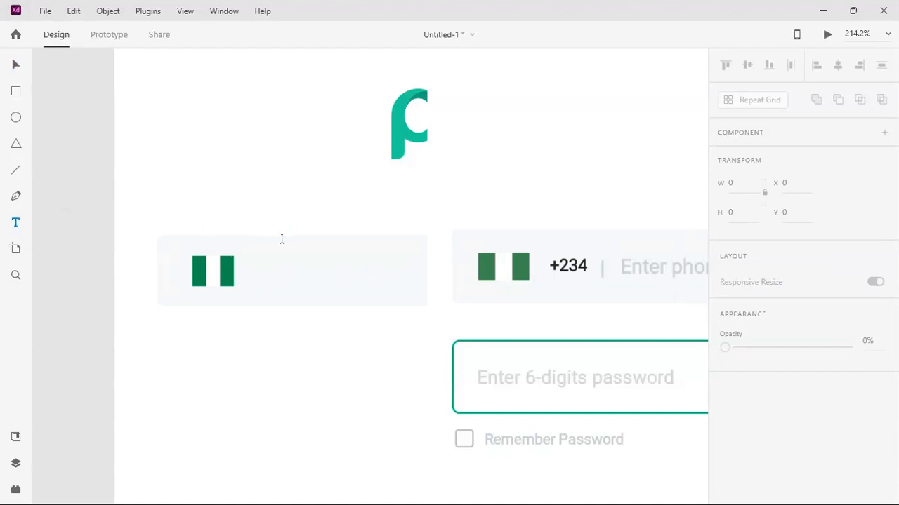
left_click(249, 269)
type("+234")
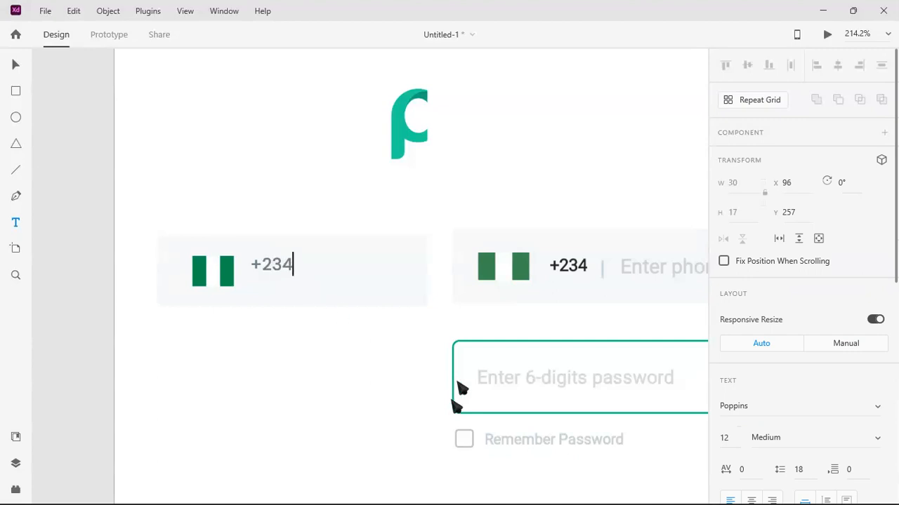
key("Escape")
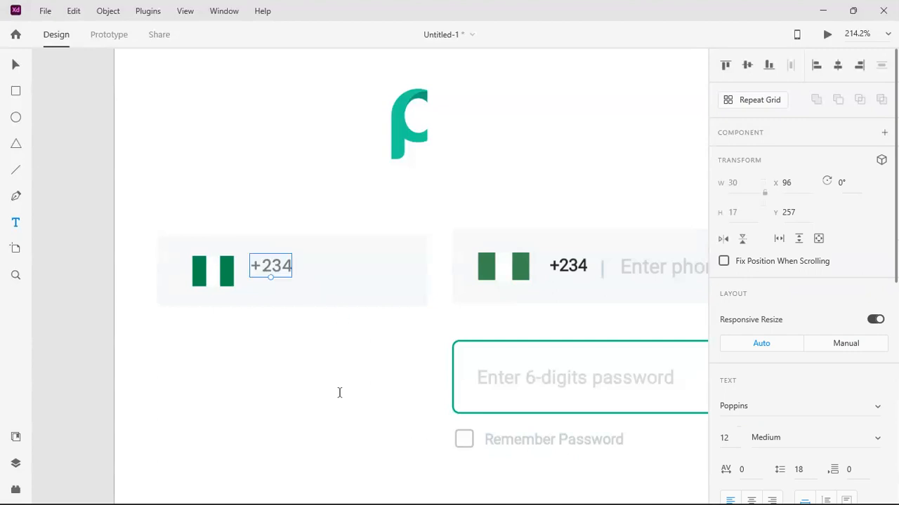
left_click(16, 65)
left_click_drag(279, 266, 279, 272)
Fill the "+234" text with the saved dark swatch #262626 and adjust its position to X 95, Y 261
scroll(775, 395, "down", 5)
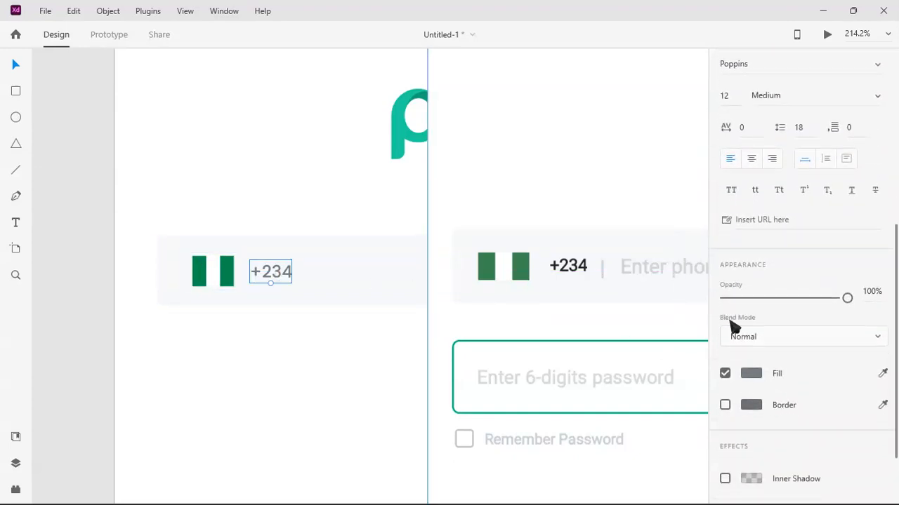
left_click(750, 375)
left_click(631, 454)
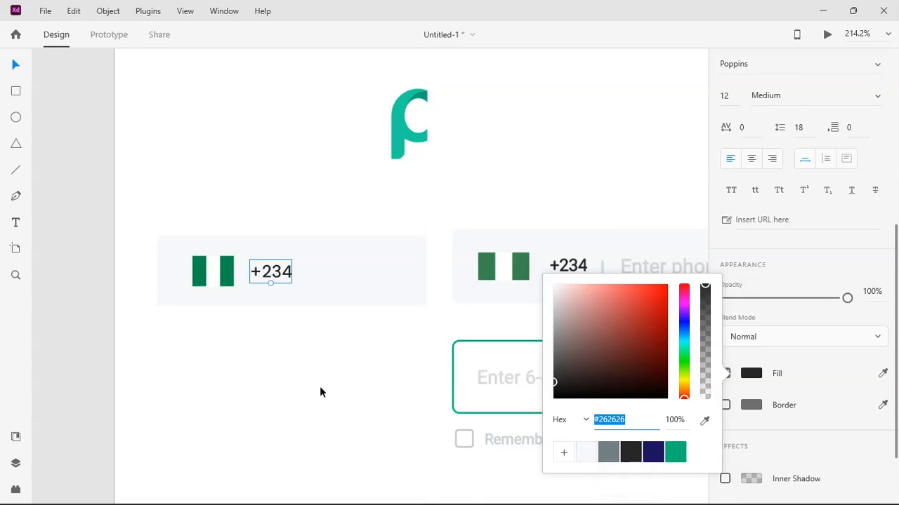
left_click(264, 277)
left_click_drag(271, 274, 272, 277)
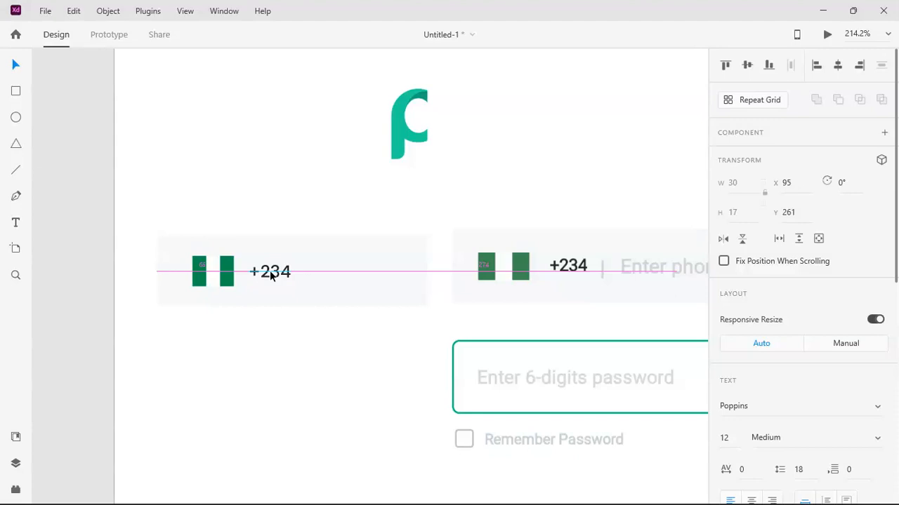
left_click_drag(272, 276, 272, 276)
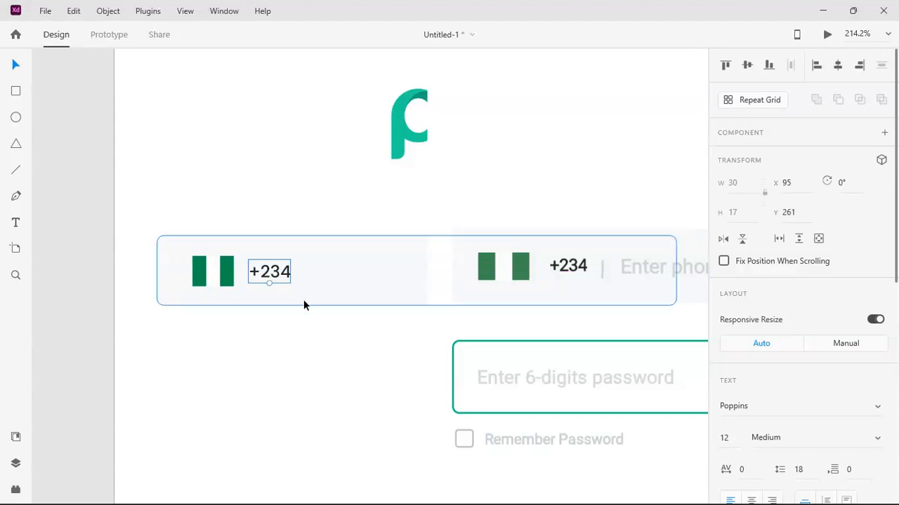
left_click(287, 359)
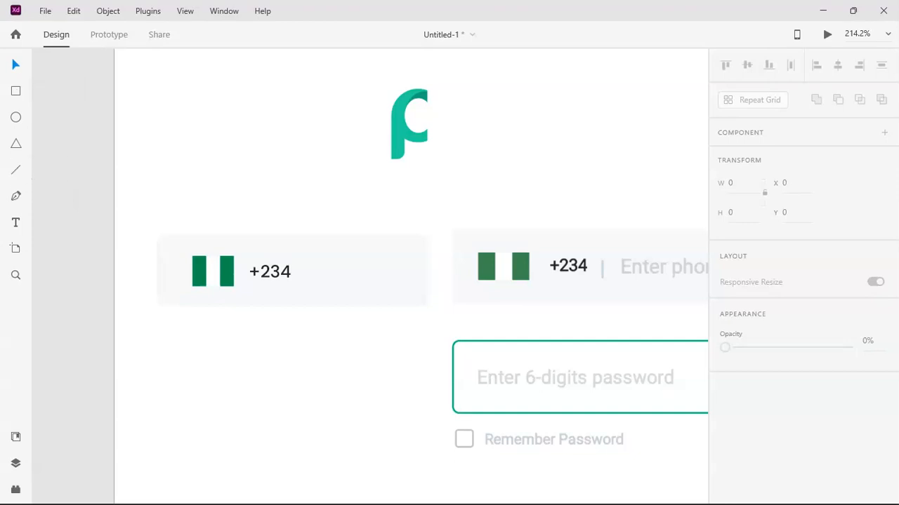
Draw a vertical divider line about 14 high just after the "+234" text
left_click(15, 170)
left_click_drag(249, 260, 305, 261)
left_click_drag(304, 261, 305, 280)
left_click(15, 66)
Colour the divider line's border with the light blue-grey sampled from the divider in the reference screenshot
scroll(797, 365, "down", 3)
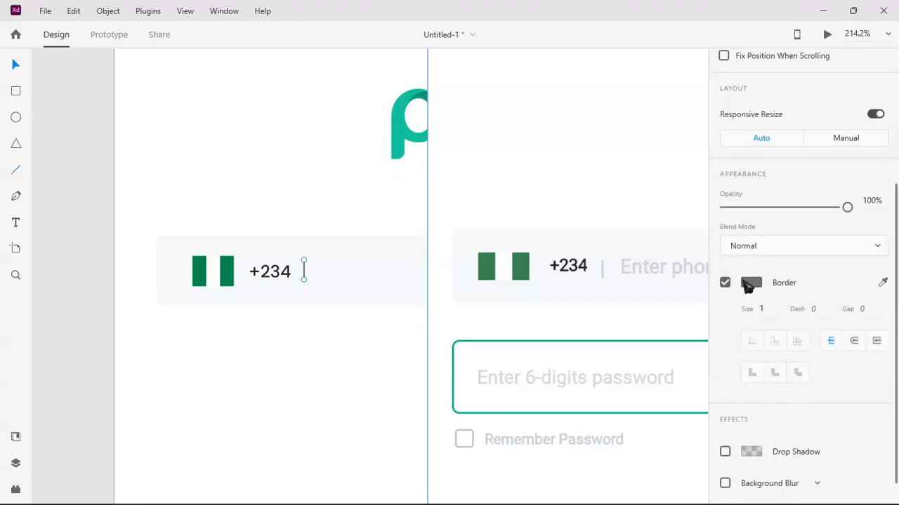
left_click(750, 284)
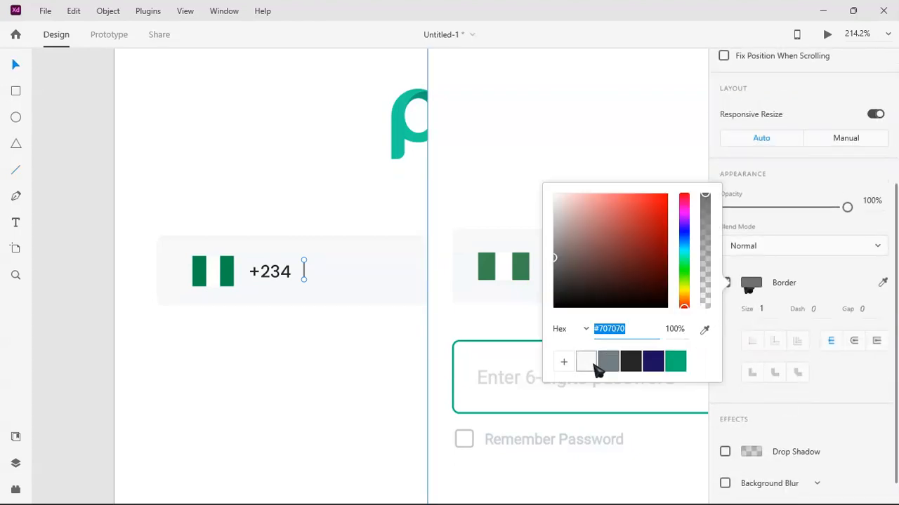
left_click(786, 282)
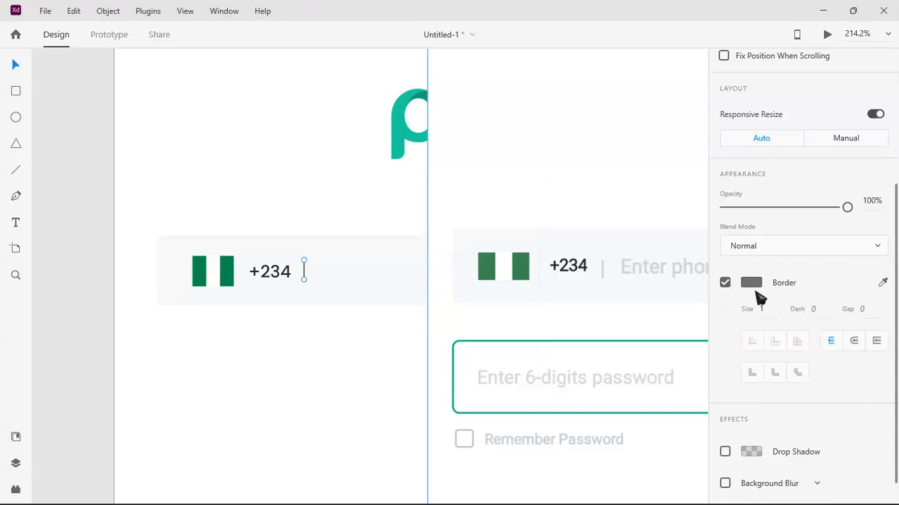
scroll(765, 288, "down", 1)
scroll(770, 273, "up", 3)
scroll(764, 348, "down", 2)
scroll(772, 367, "up", 1)
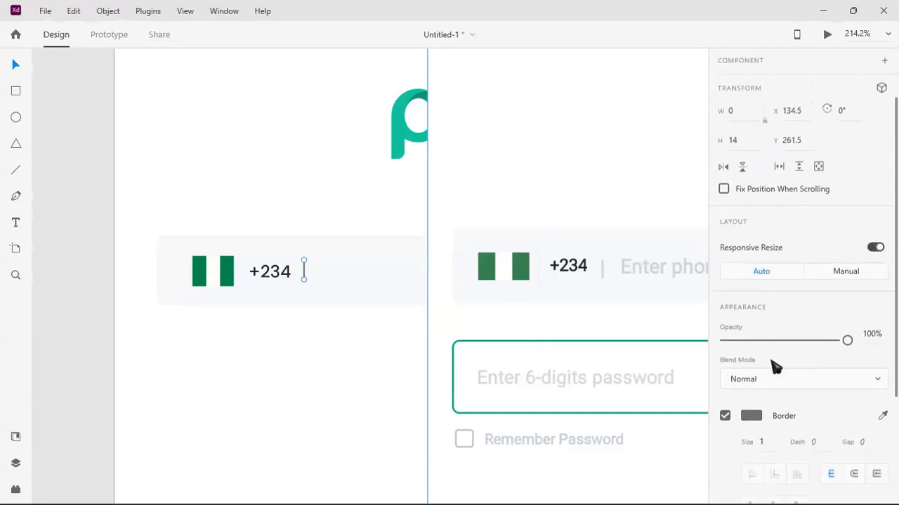
left_click(882, 420)
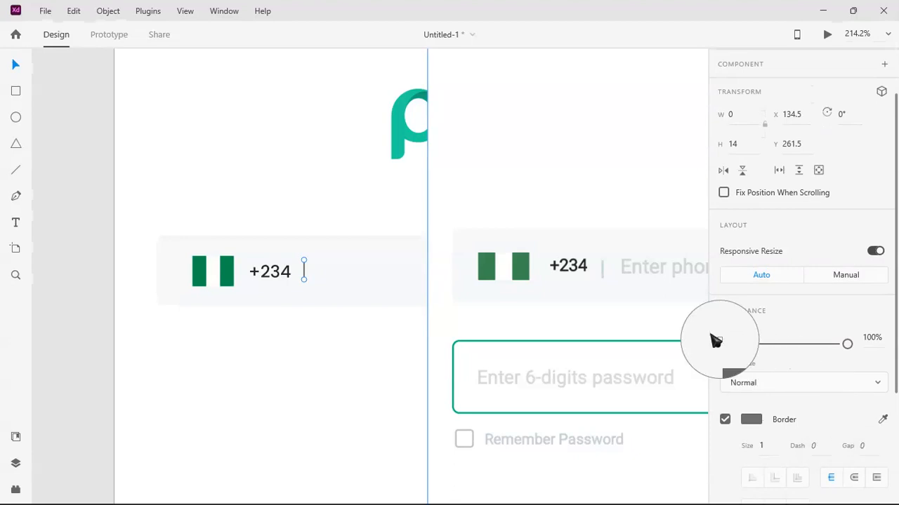
left_click(601, 270)
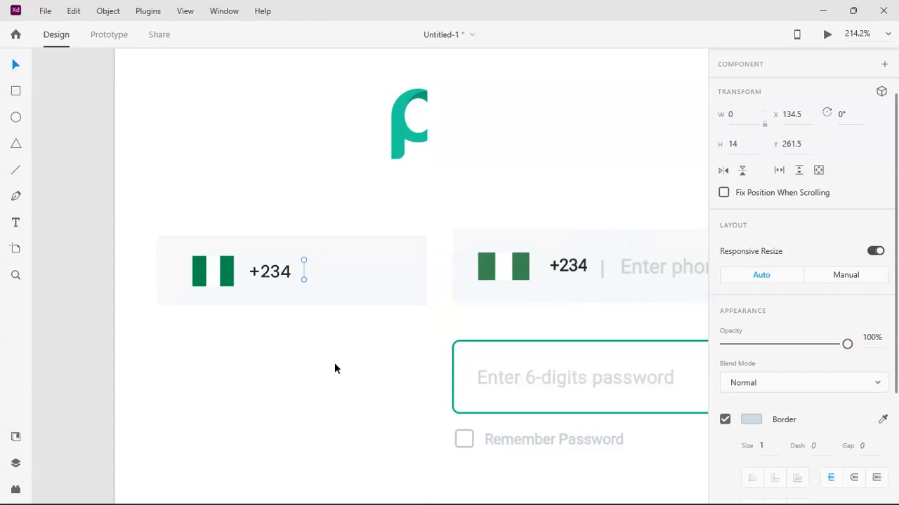
Set the divider line's border size to 2
scroll(794, 395, "down", 2)
left_click(761, 378)
type("2")
key("Return")
left_click(375, 342)
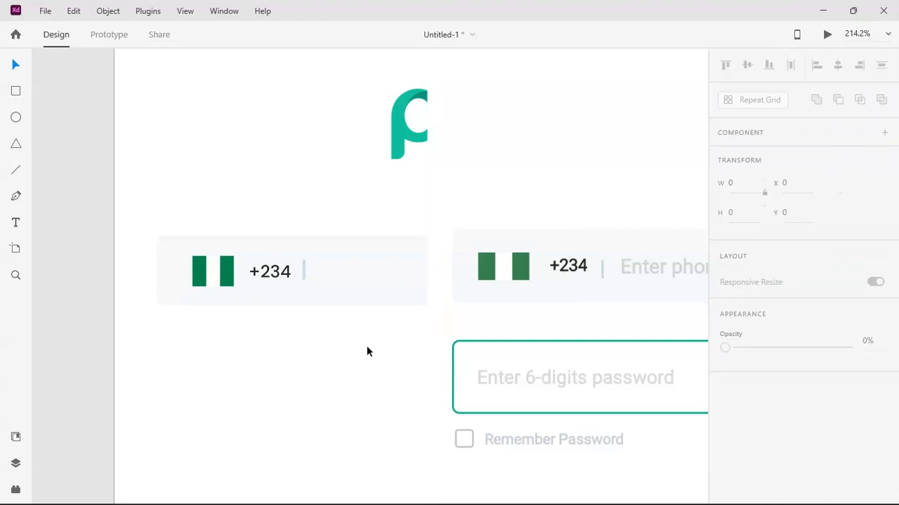
Shift the divider line slightly away from "+234" to X 138.5, Y 262.5, aligned with the flag's vertical centre
double_click(304, 278)
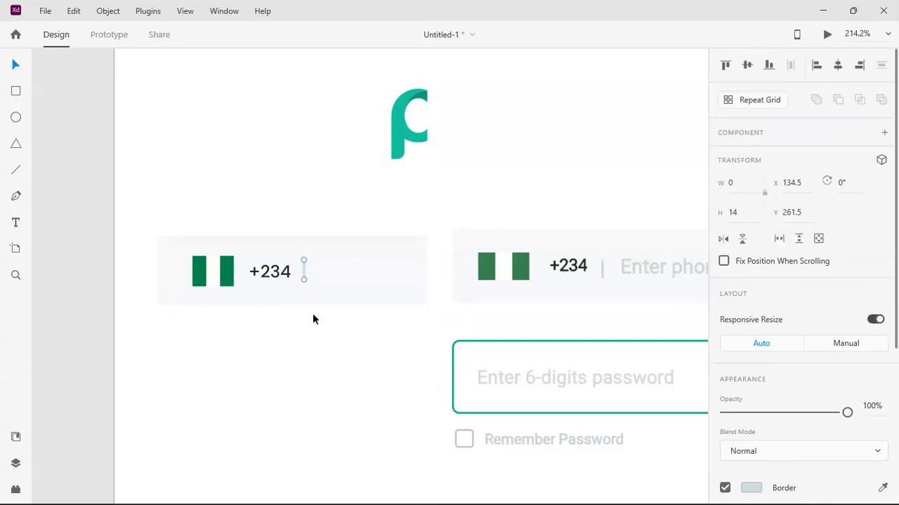
key("Down")
left_click(328, 360)
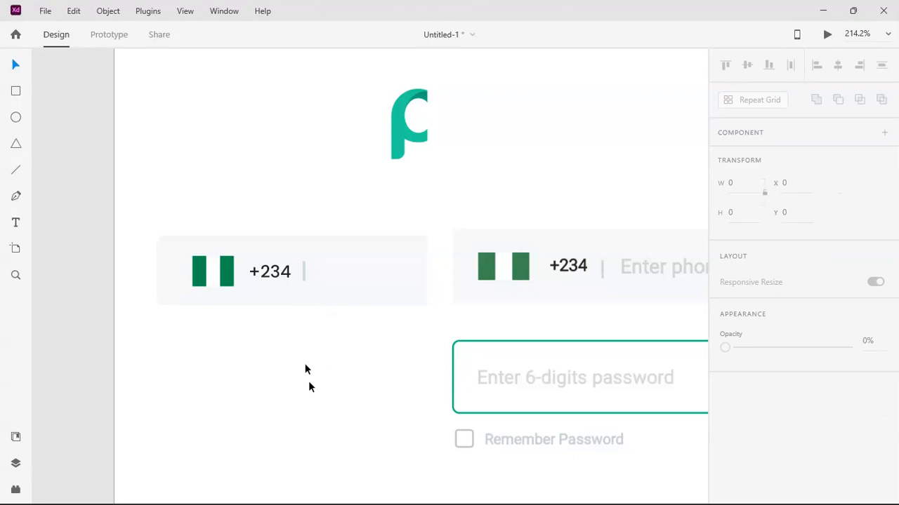
double_click(302, 273)
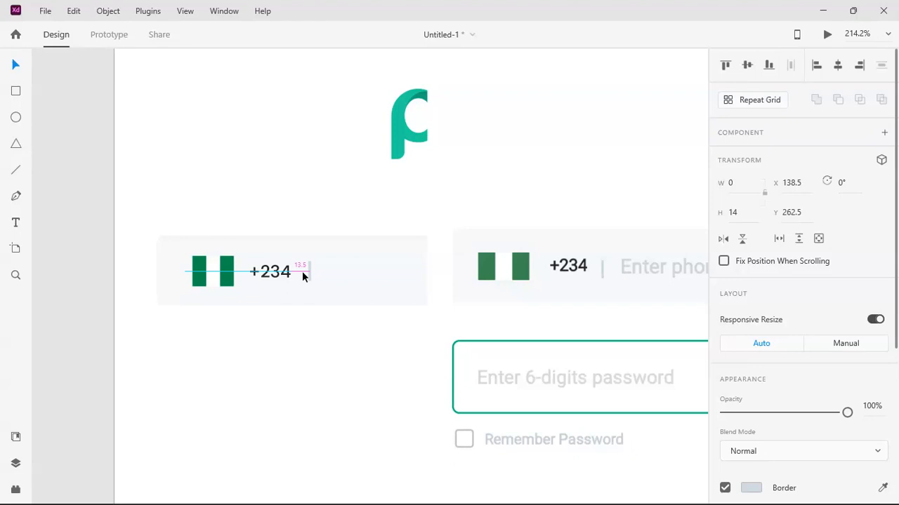
left_click(337, 351)
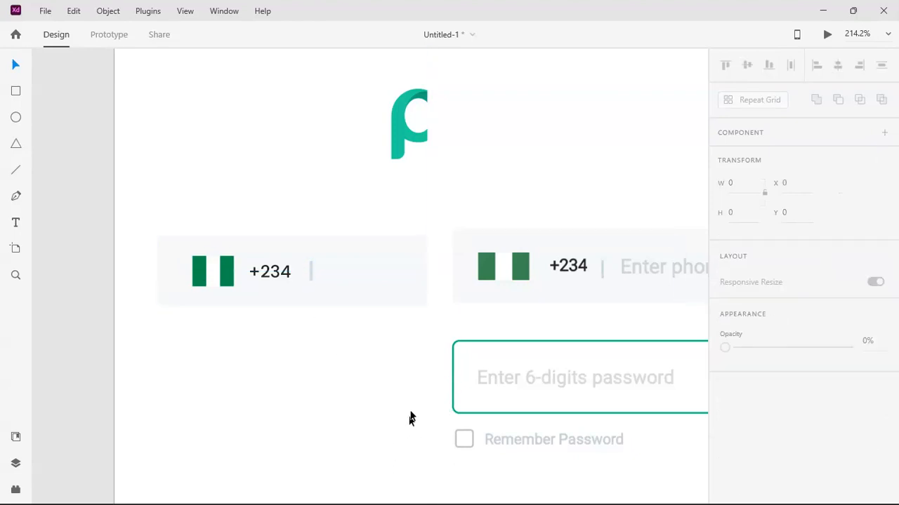
Move the sign-in reference screenshot off the artboard to its right side, at about X 942, Y -9
key("ctrl+minus")
key("ctrl+minus")
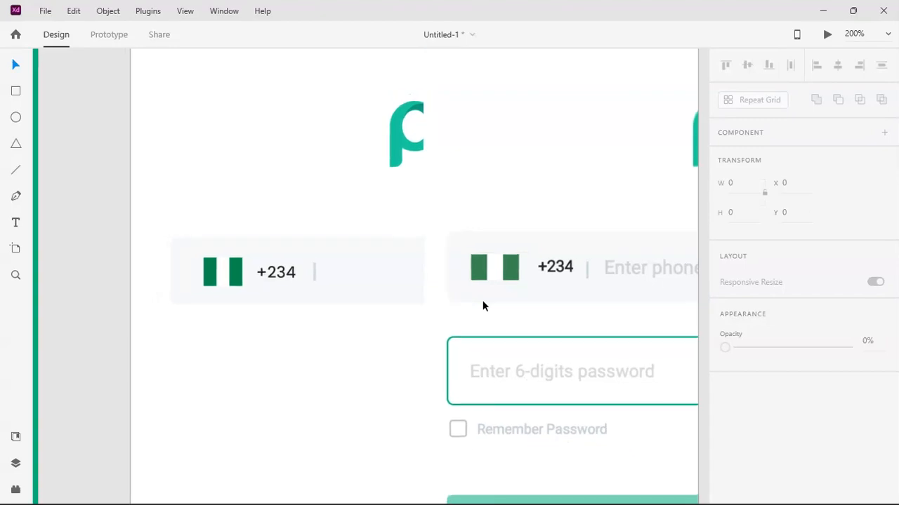
key("ctrl+minus")
left_click_drag(469, 329, 610, 312)
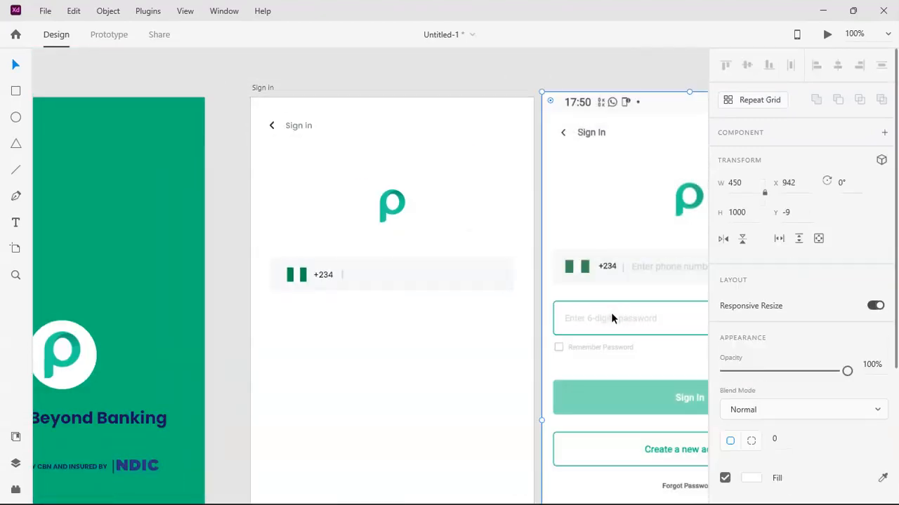
Add the text "Enter phone number" in the empty area below the phone number field on the Sign in artboard
key("ctrl+minus")
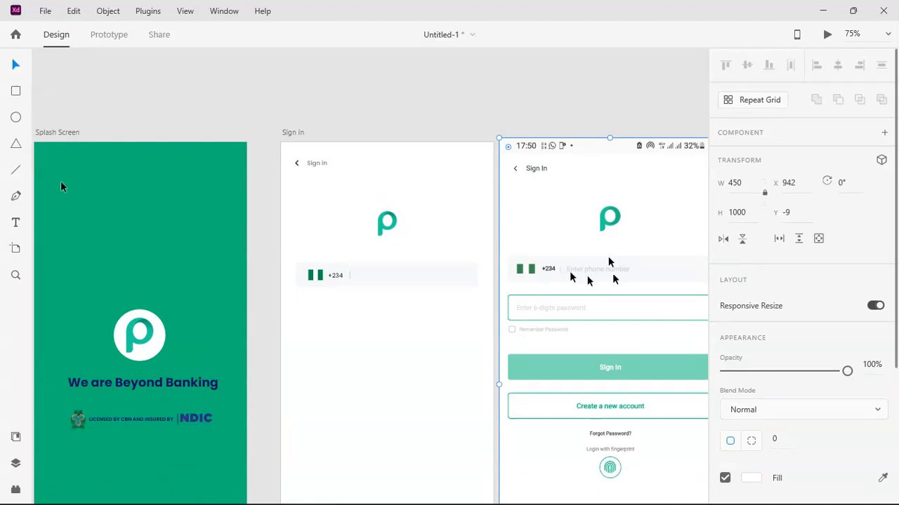
left_click(16, 223)
left_click(353, 335)
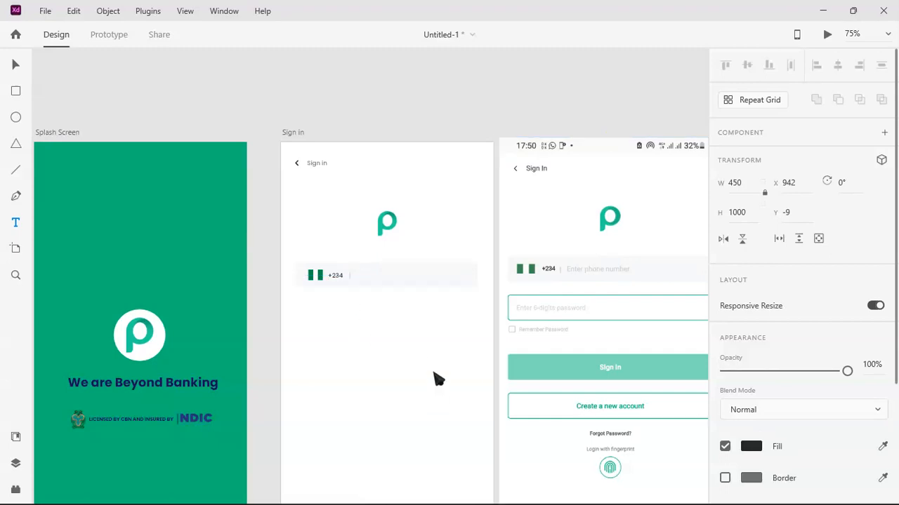
type("Enter")
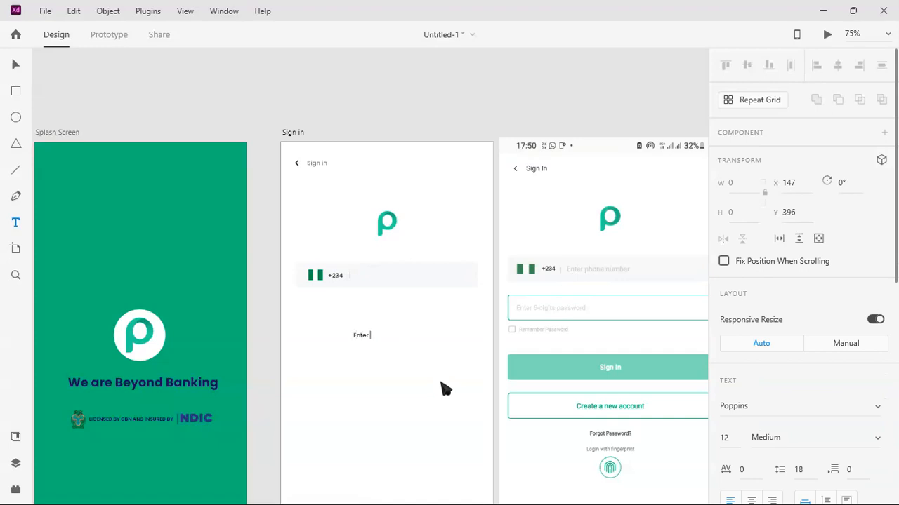
type(" phone number")
key("Escape")
left_click(14, 66)
Move the "Enter phone number" text up to about X 144, Y 320, just beneath the phone number field
key("ctrl+plus")
key("ctrl+plus")
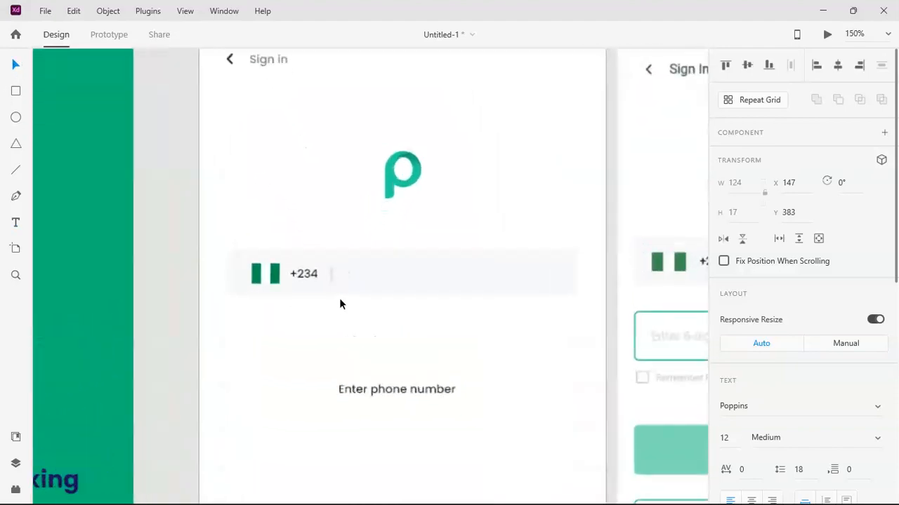
left_click_drag(413, 399, 410, 332)
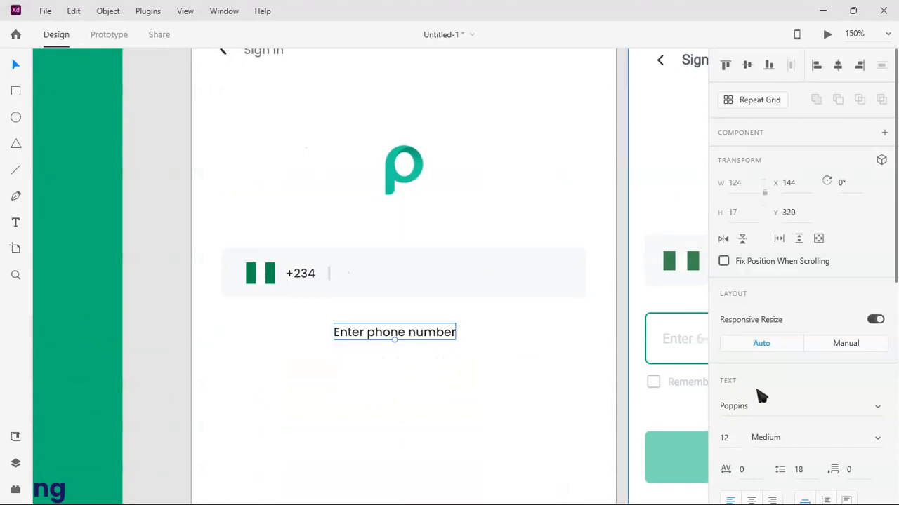
Set the fill of the "Enter phone number" text to the saved grey #737E85
scroll(762, 395, "down", 2)
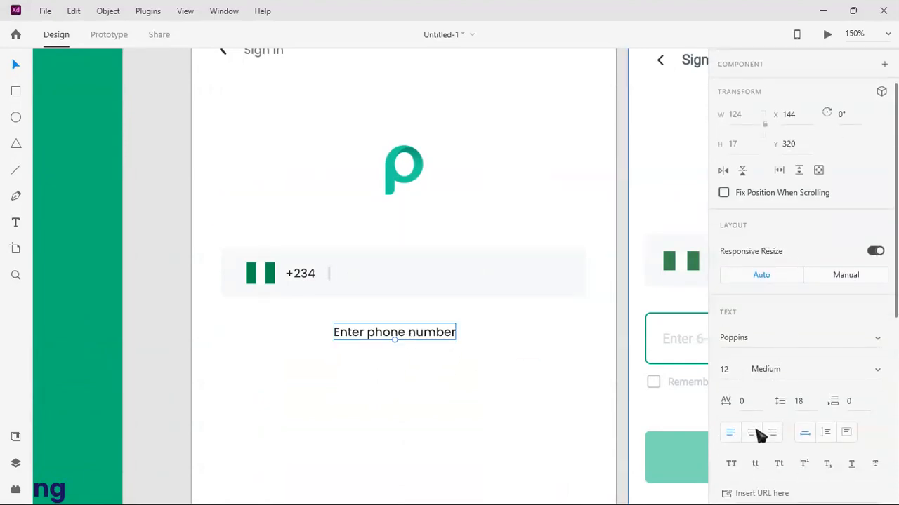
scroll(763, 421, "down", 4)
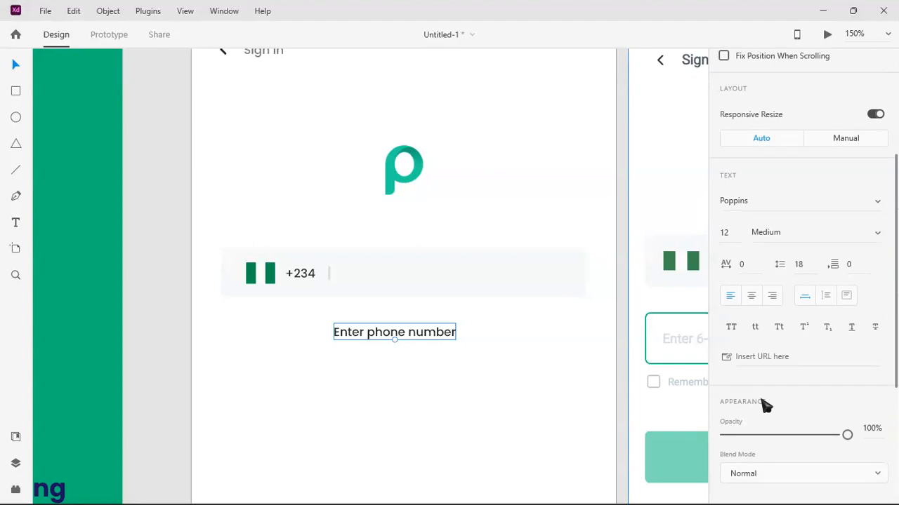
scroll(762, 382, "down", 4)
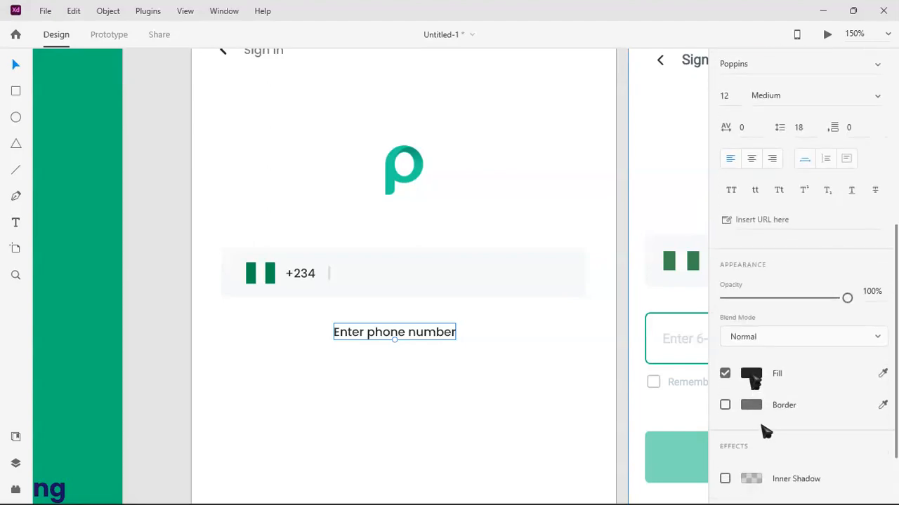
left_click(752, 378)
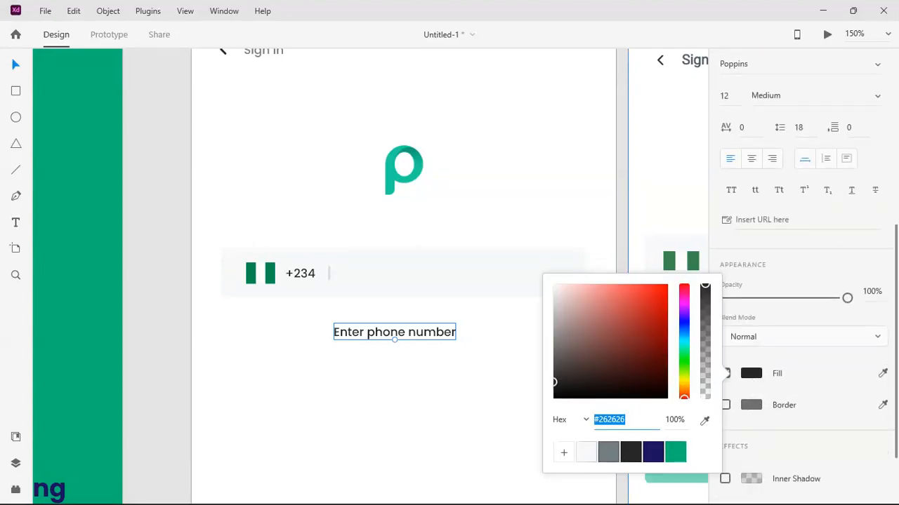
left_click(608, 453)
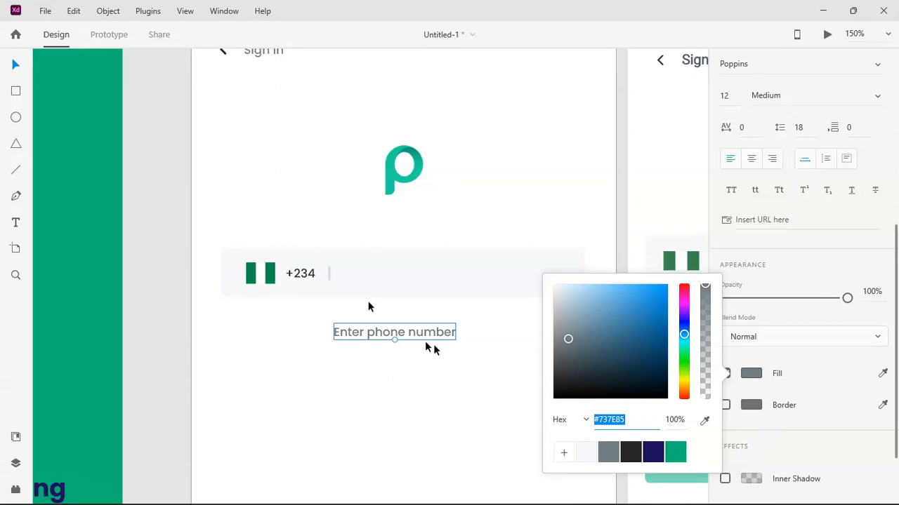
Move the "Enter phone number" text into the phone number field beside the divider, at about X 154, Y 261
left_click_drag(421, 337, 439, 272)
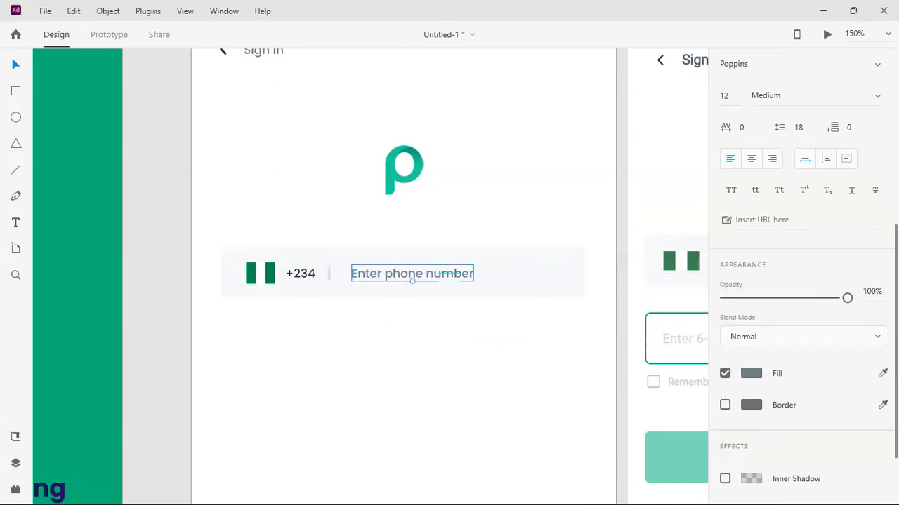
left_click(421, 325)
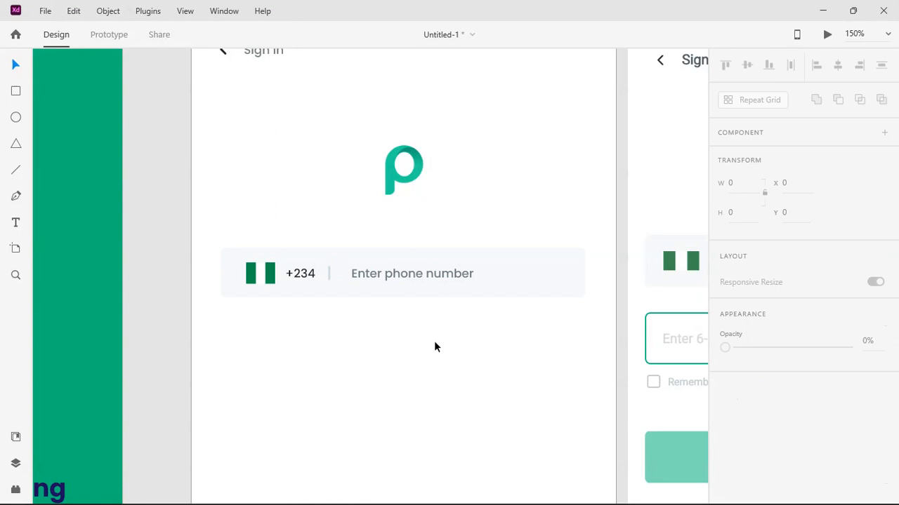
left_click_drag(418, 274, 410, 274)
left_click(363, 322)
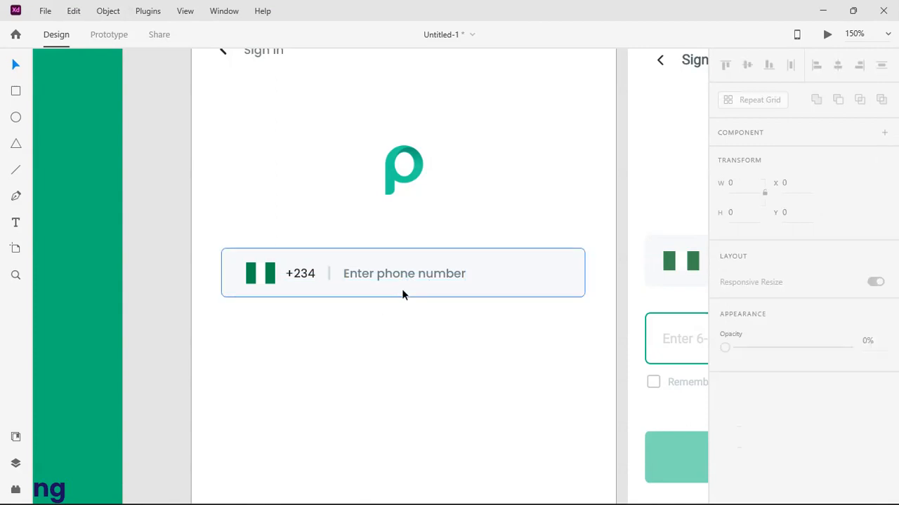
Compare the Sign in artboard with the reference screenshot, examining the layout of the password field beneath the phone number field
key("ctrl+minus")
key("ctrl+minus")
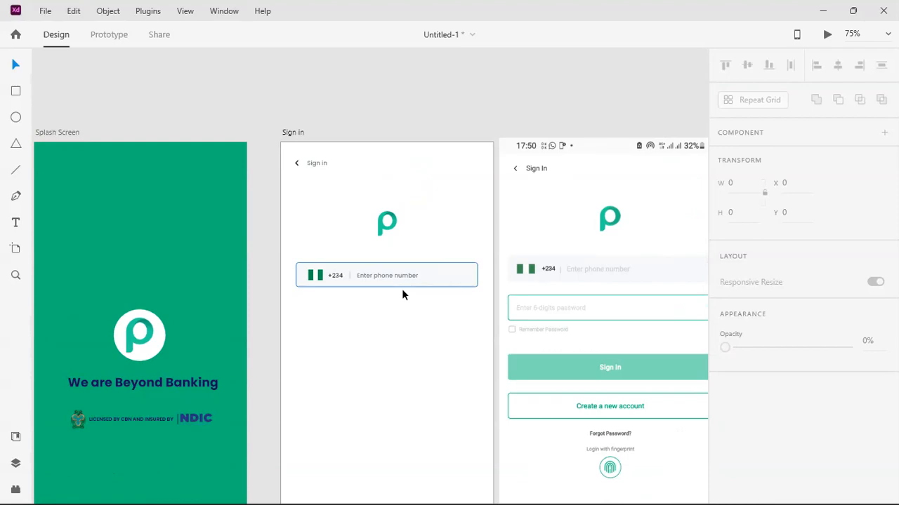
key("ctrl+plus")
key("ctrl+plus")
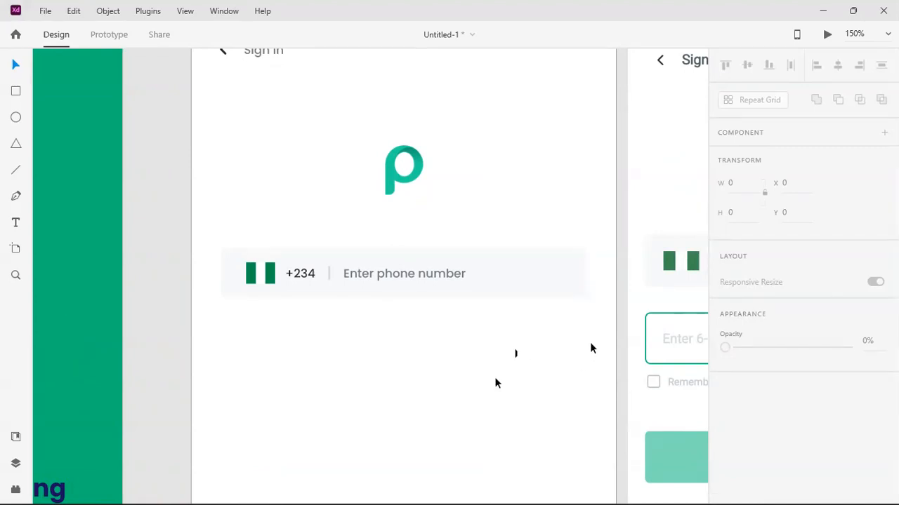
scroll(630, 403, "down", 1)
key("ctrl+minus")
key("ctrl+minus")
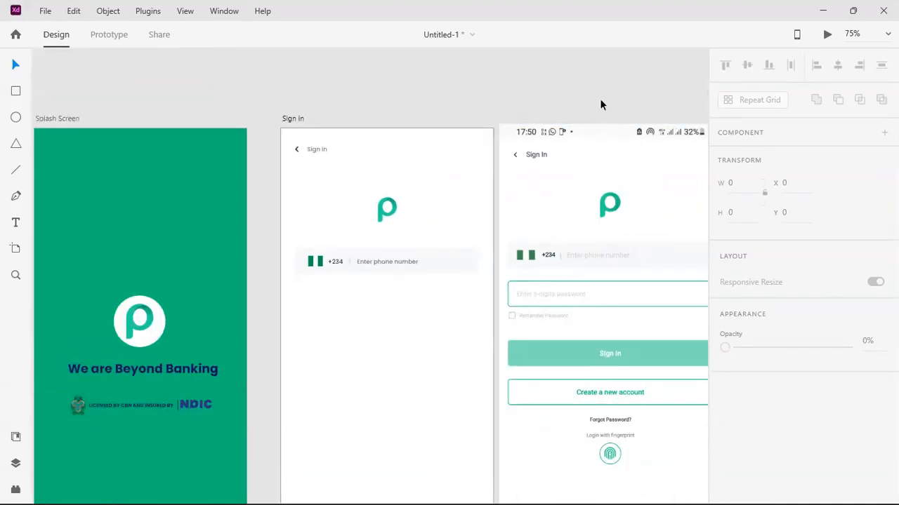
scroll(600, 98, "right", 3)
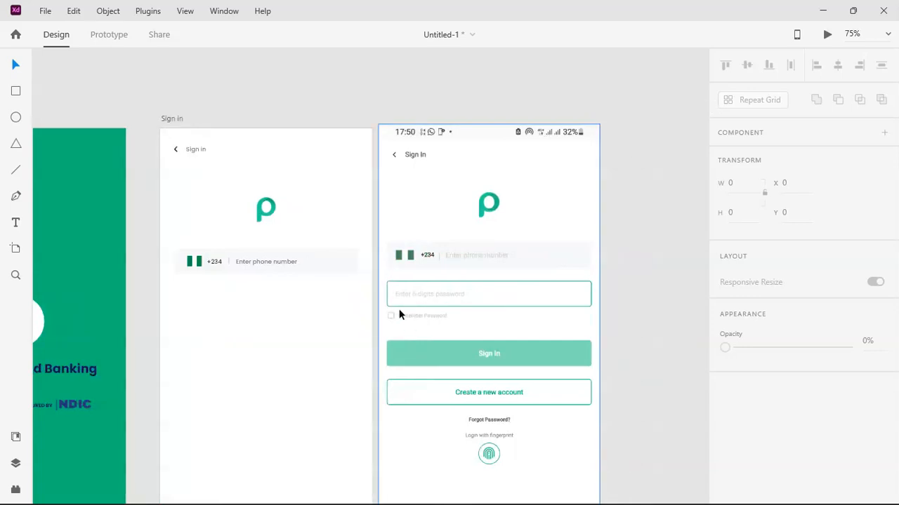
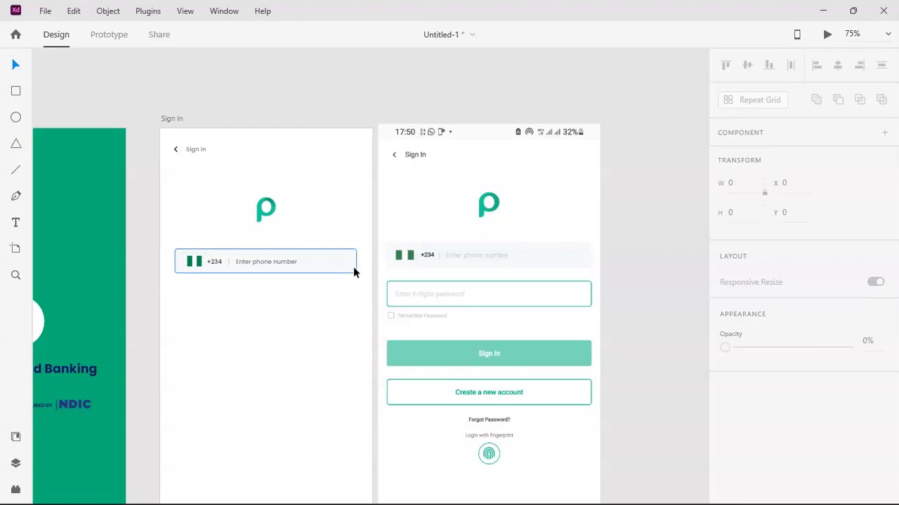
Duplicate the phone number field's background rectangle directly beneath the original, at about X 31, Y 307
left_click(344, 267)
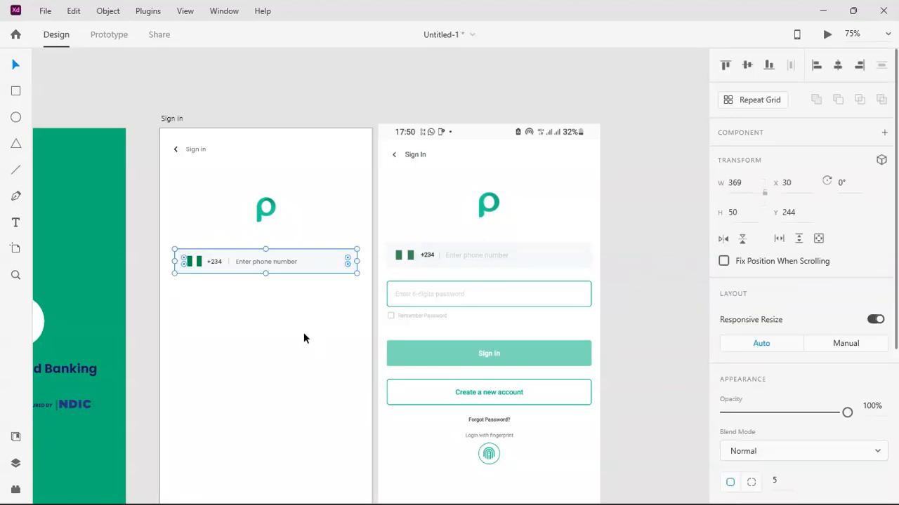
right_click(326, 260)
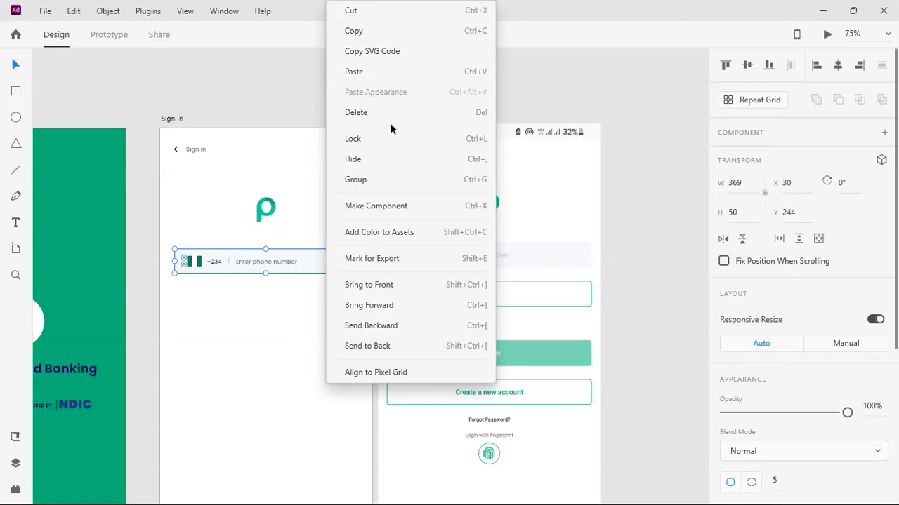
left_click(310, 266)
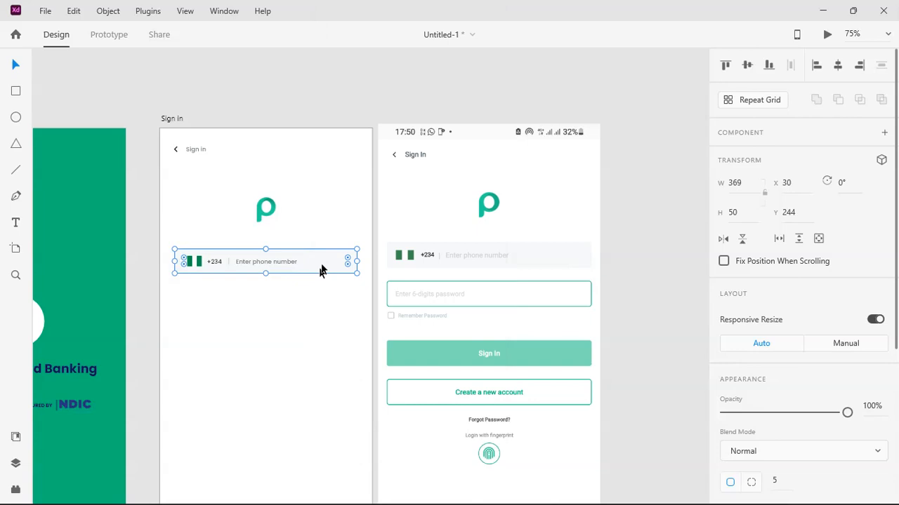
left_click_drag(321, 269, 319, 290)
key("ctrl+equal")
key("ctrl+equal")
scroll(243, 179, "down", 1)
left_click_drag(330, 178, 471, 177)
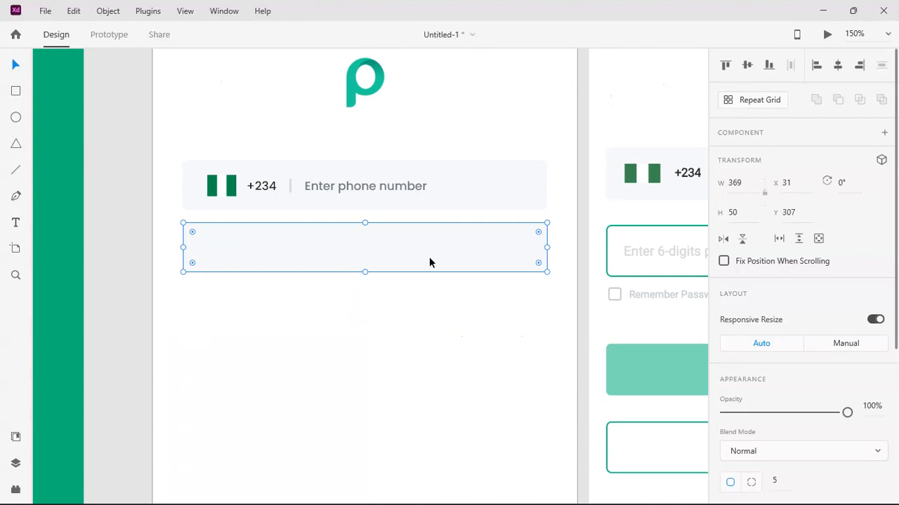
Move the duplicated rectangle slightly further down to widen the gap beneath the phone number field
left_click(427, 291)
left_click(409, 263)
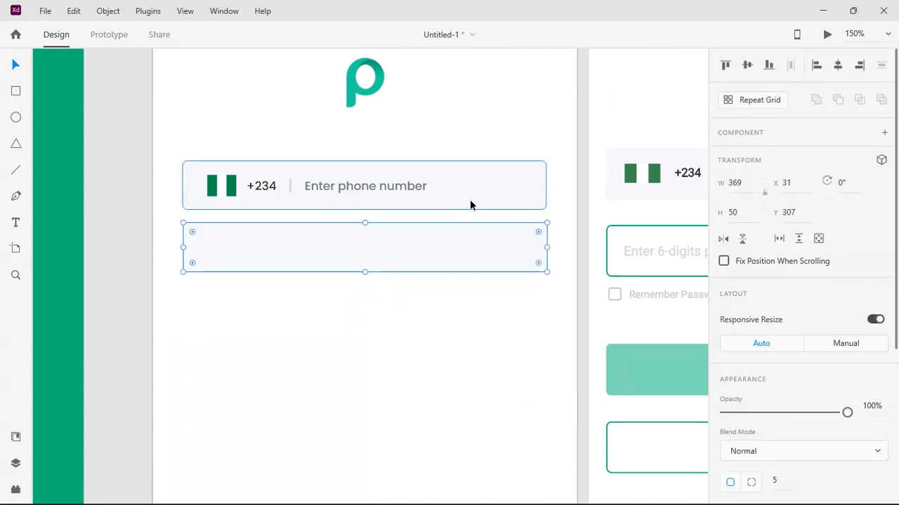
left_click_drag(464, 239, 443, 282)
left_click(407, 353)
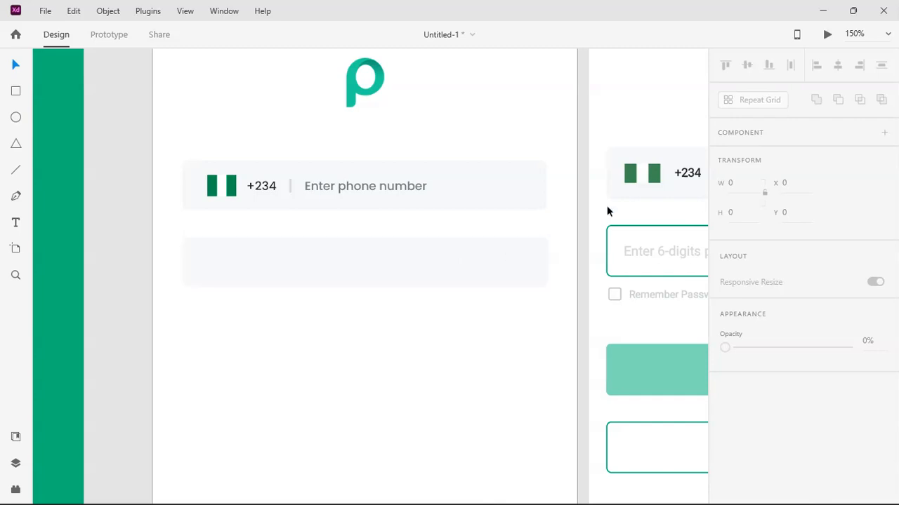
Set the duplicated rectangle's fill to white, #FFFFFF
left_click(487, 250)
scroll(863, 414, "down", 4)
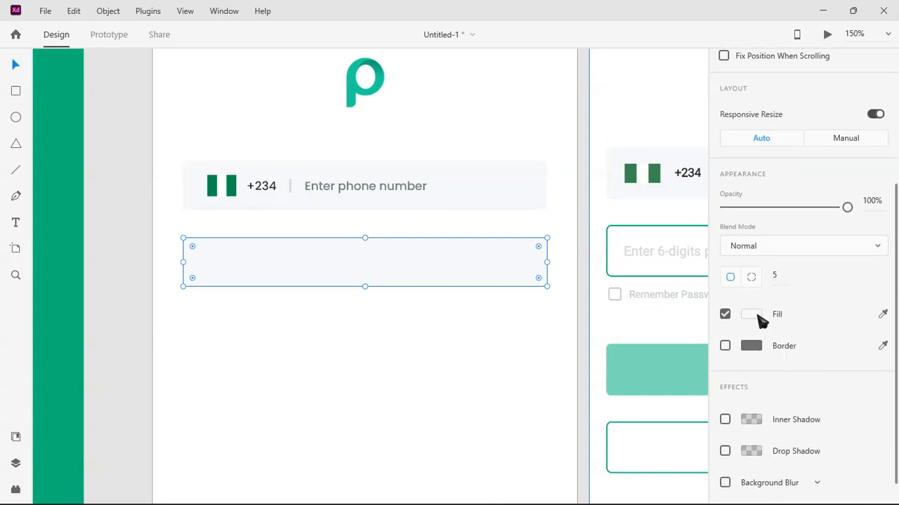
left_click(751, 314)
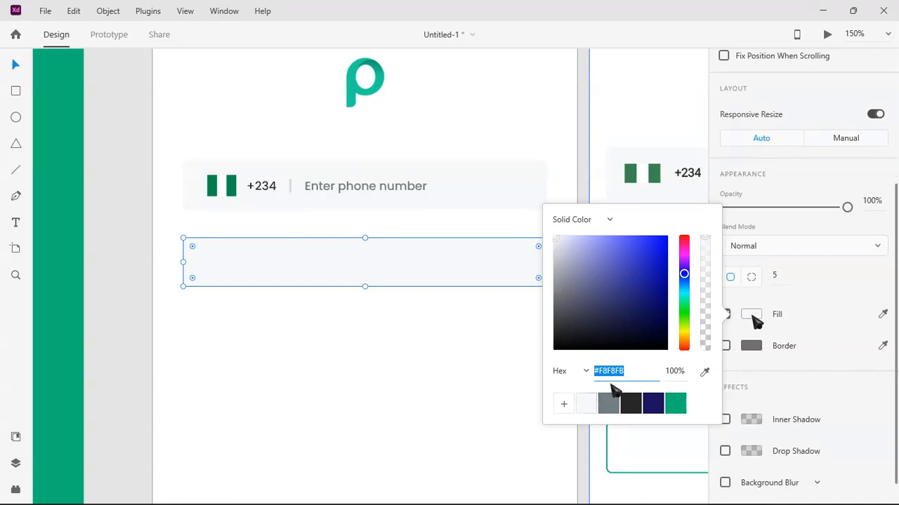
left_click_drag(567, 263, 542, 220)
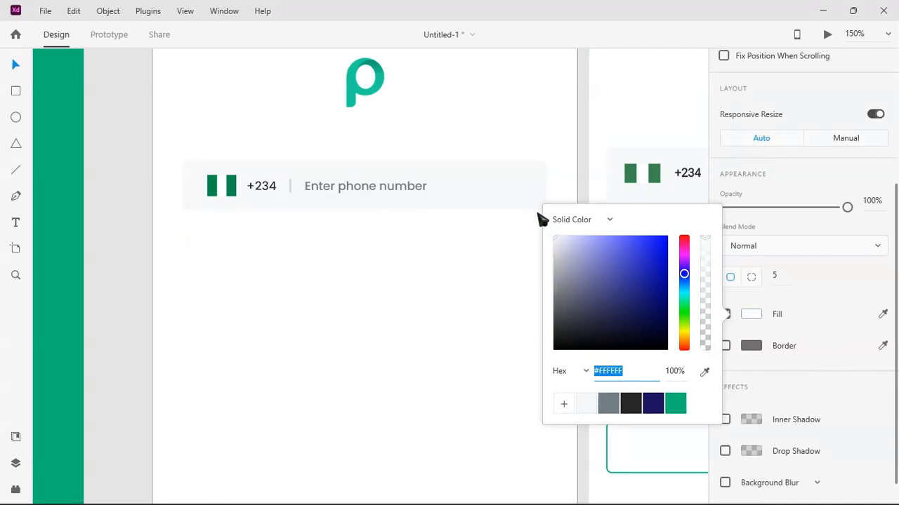
left_click_drag(562, 244, 631, 265)
left_click_drag(640, 300, 554, 237)
Enable the border on the white rectangle and colour it with the saved green swatch
left_click(758, 352)
left_click(750, 346)
left_click(726, 347)
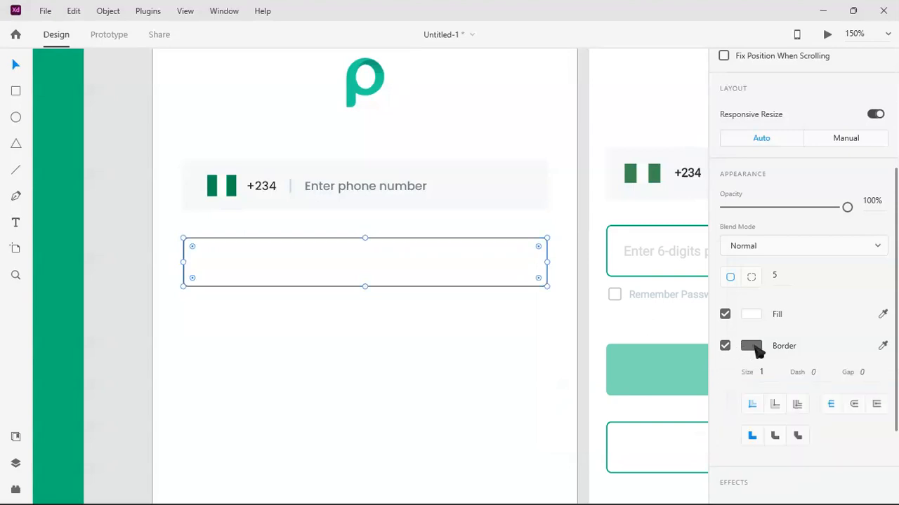
left_click(756, 348)
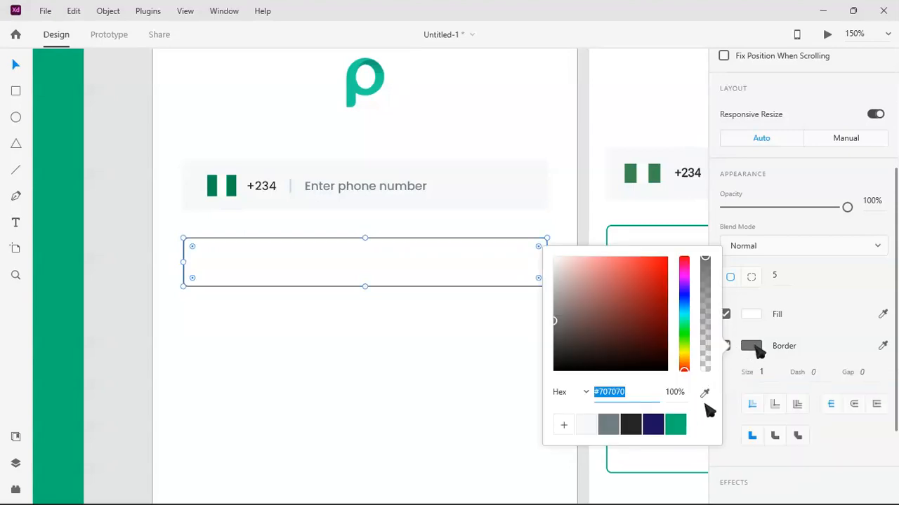
left_click(678, 427)
left_click(472, 374)
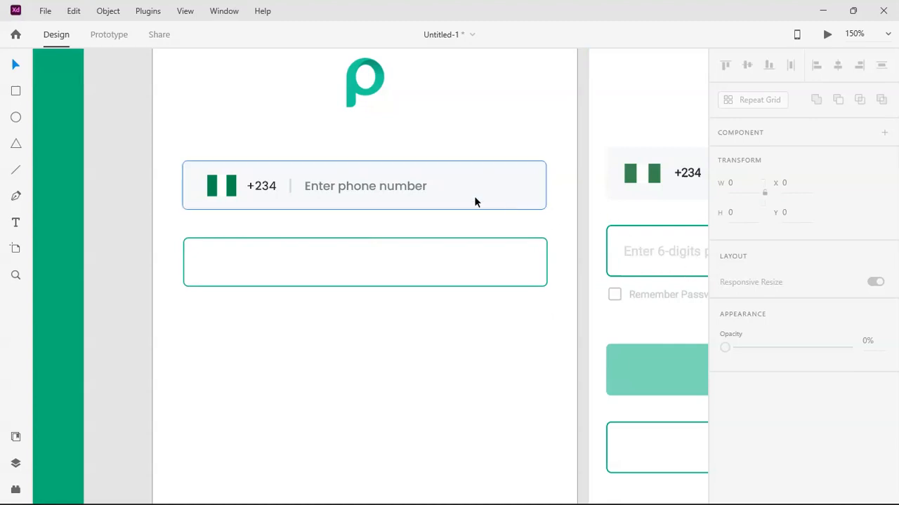
Duplicate the phone number placeholder into the green-bordered field at X 53, Y 339 and reword the copy as "Enter 6-digits password"
double_click(389, 188)
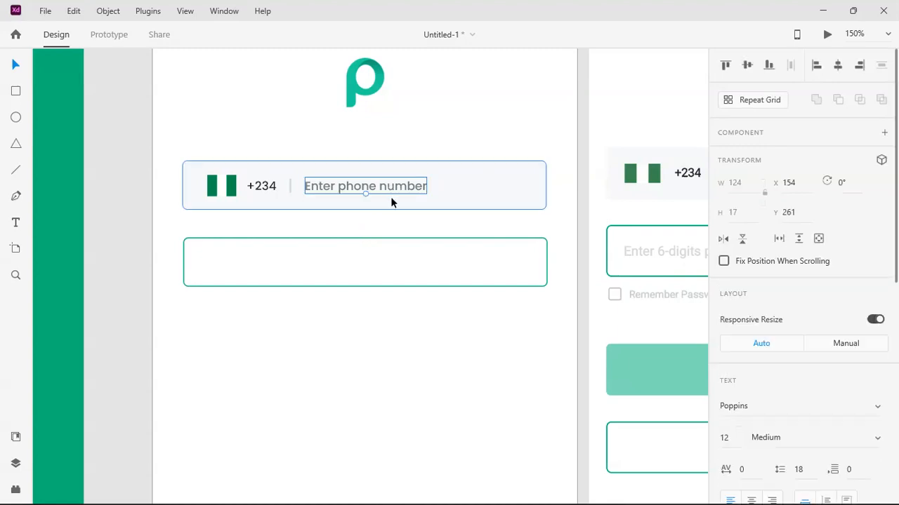
left_click_drag(385, 183, 285, 264, "alt")
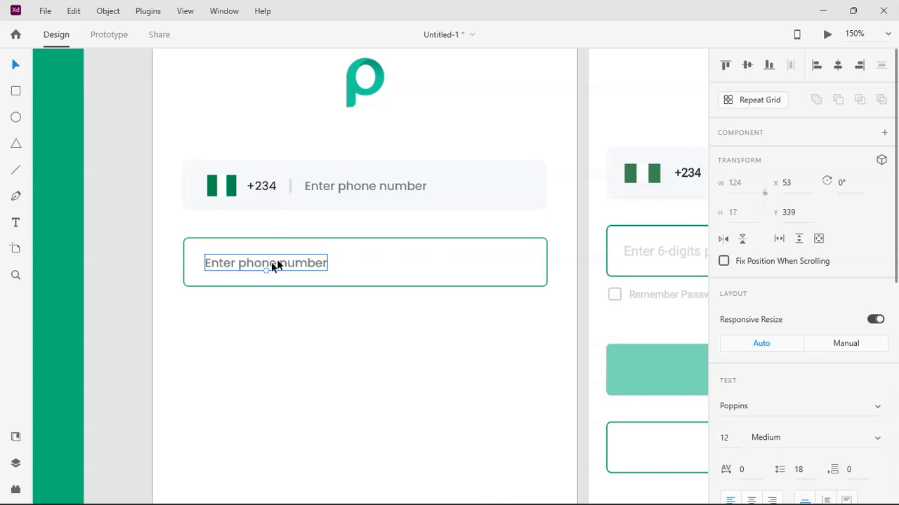
double_click(275, 263)
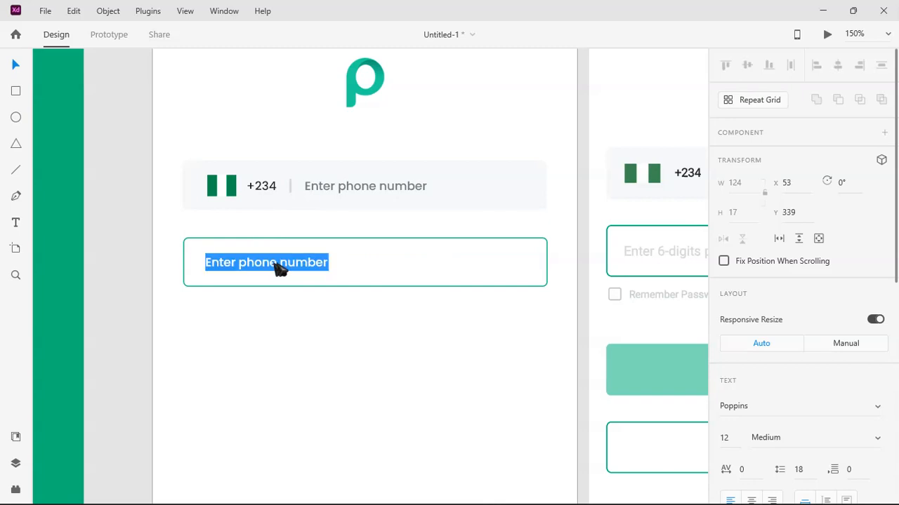
key("Right")
key("shift+Left")
key("shift+Left")
key("shift+Left")
key("shift+Left")
key("shift+Left")
key("shift+Left")
key("shift+Left")
key("shift+Left")
key("shift+Left")
key("shift+Left")
key("shift+Left")
key("shift+Left")
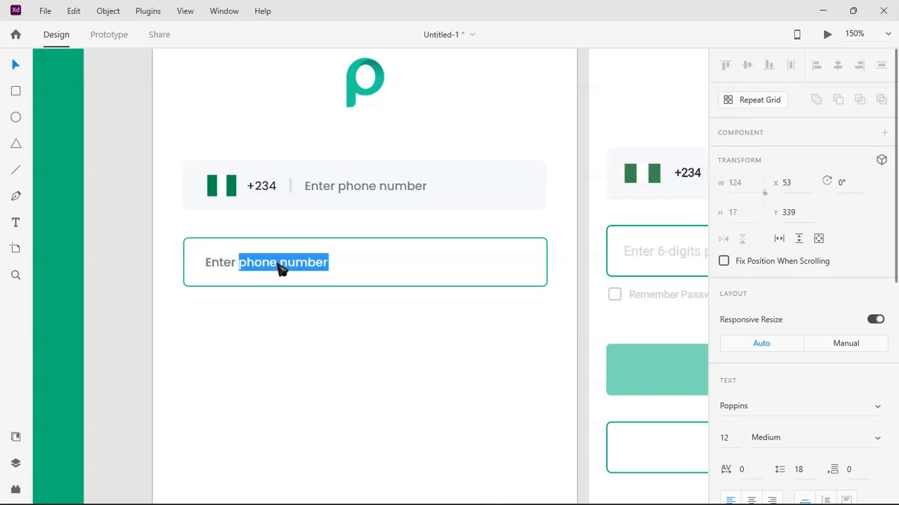
type("6-di")
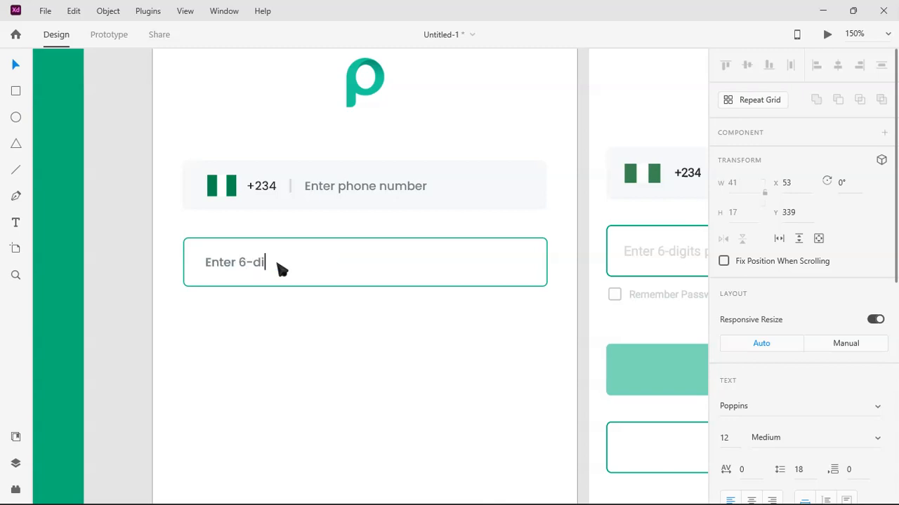
type("gits password")
key("Escape")
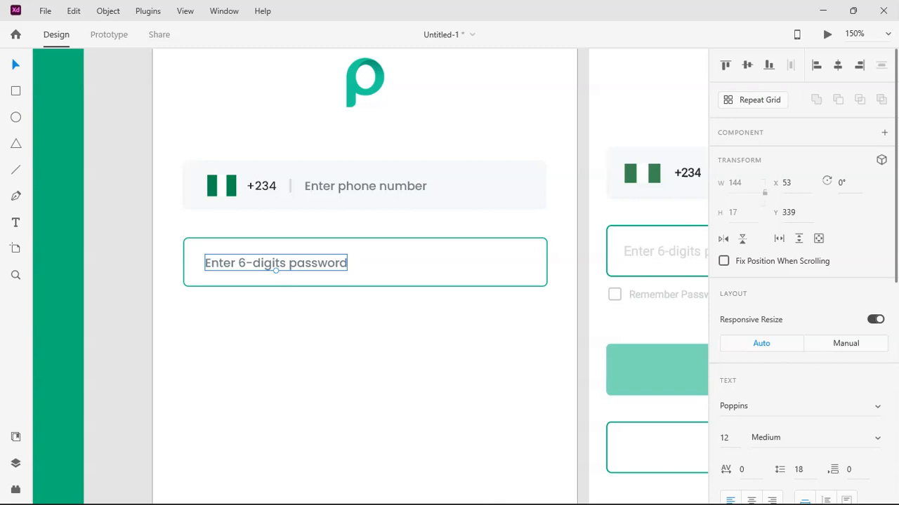
left_click(293, 330)
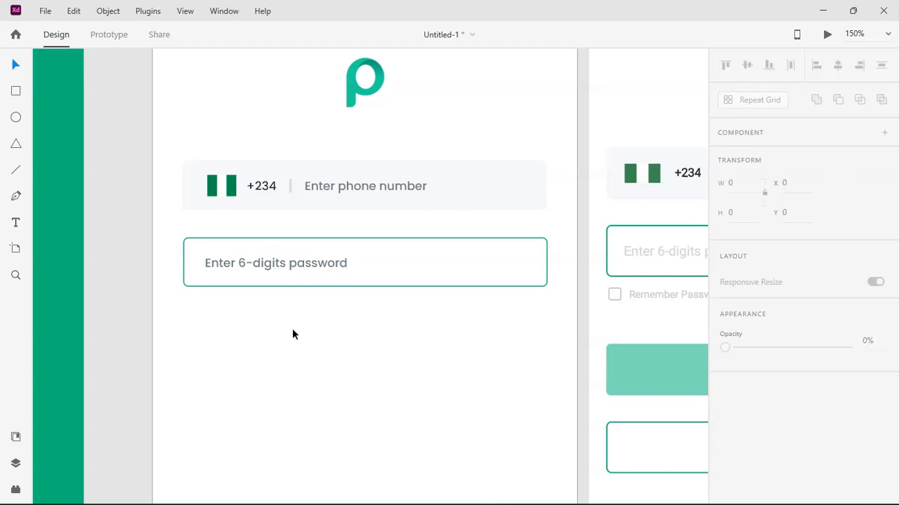
Try the light #F8F8FB swatch as the fill of the "Enter 6-digits password" placeholder and restore the saved grey #737E85
scroll(569, 335, "down", 1)
key("ctrl+equal")
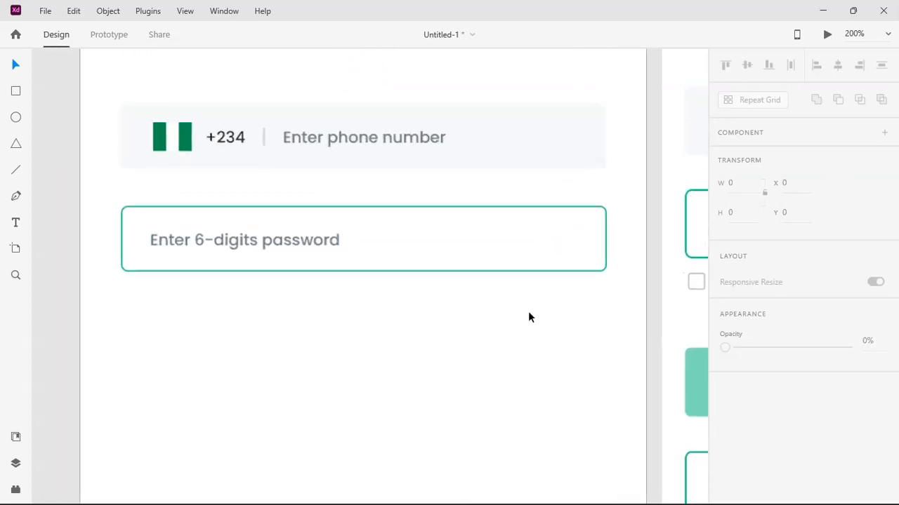
key("ctrl+minus")
key("ctrl+minus")
key("ctrl+minus")
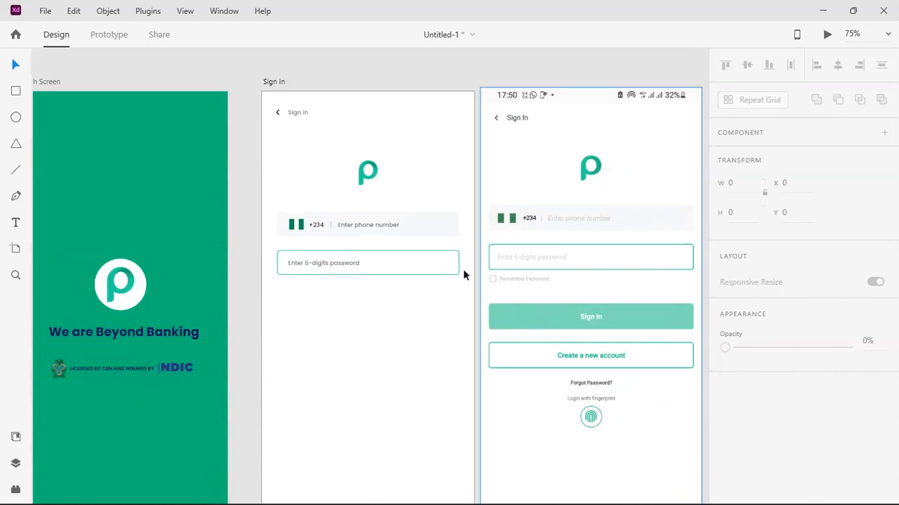
left_click(331, 263)
scroll(837, 441, "down", 5)
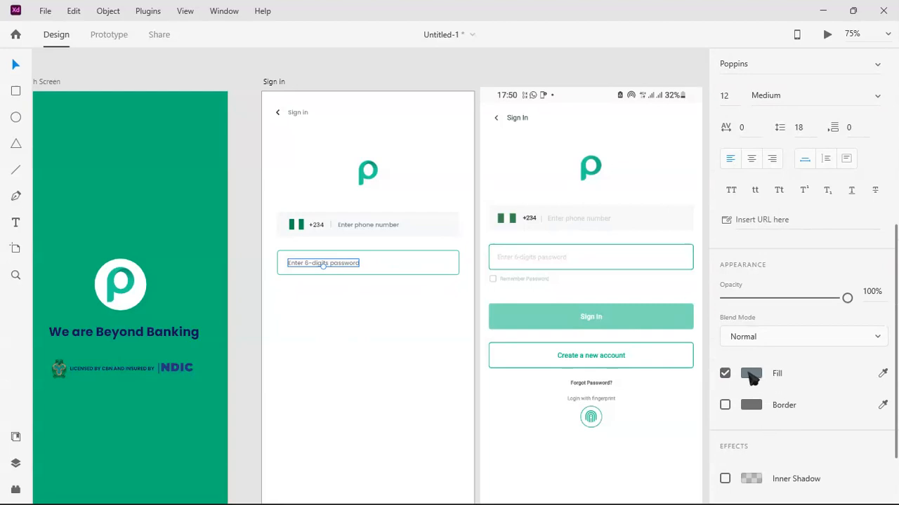
left_click(750, 374)
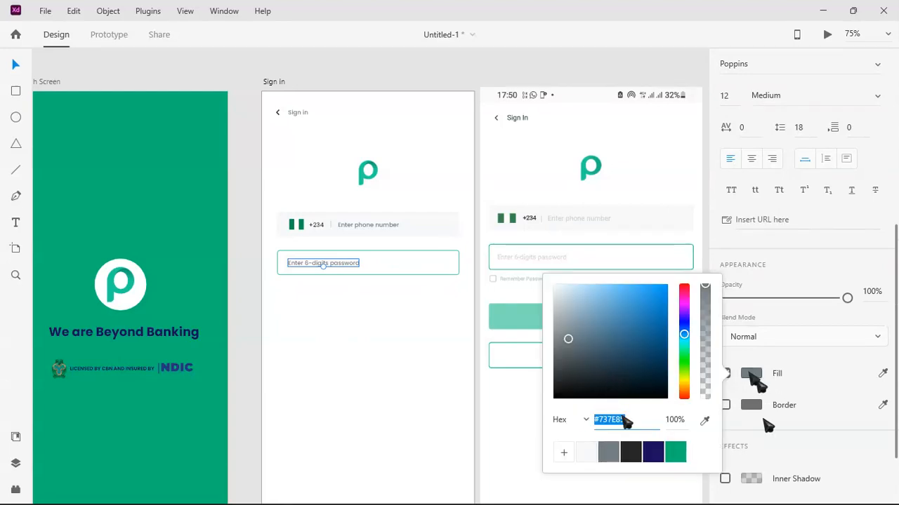
left_click(590, 453)
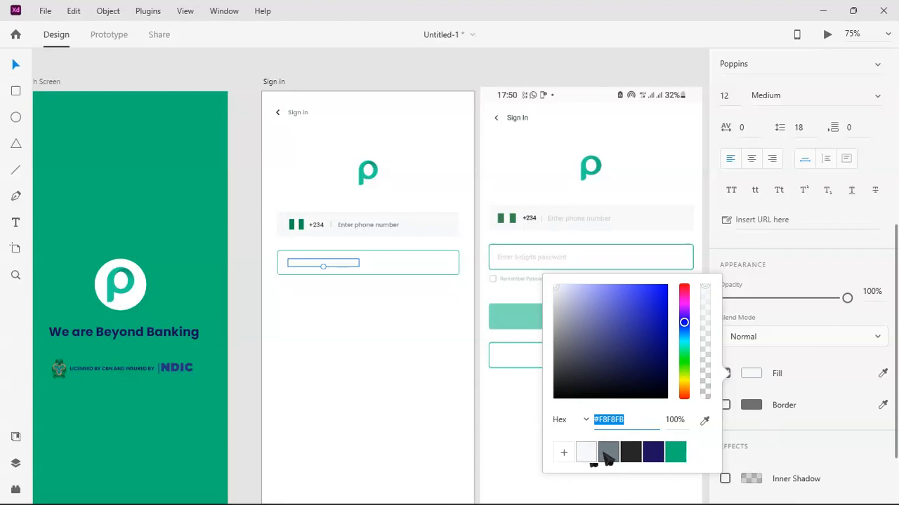
left_click(605, 453)
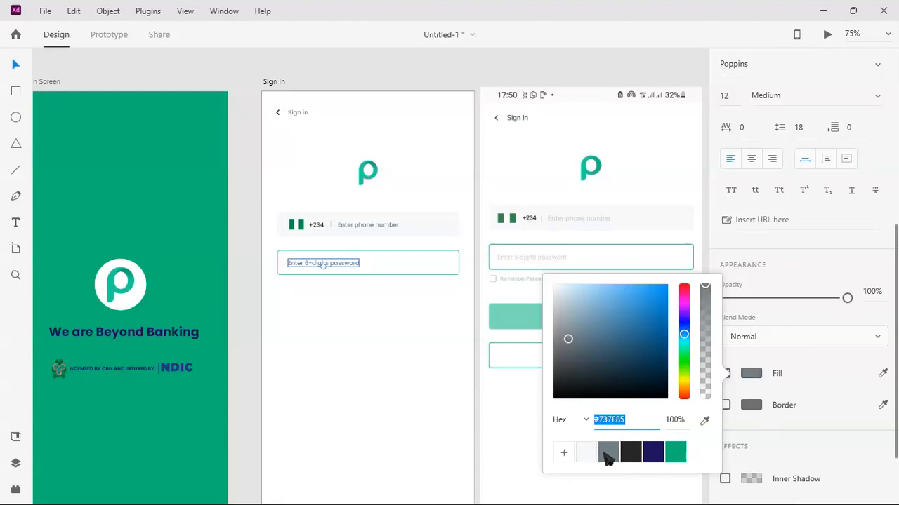
left_click(812, 358)
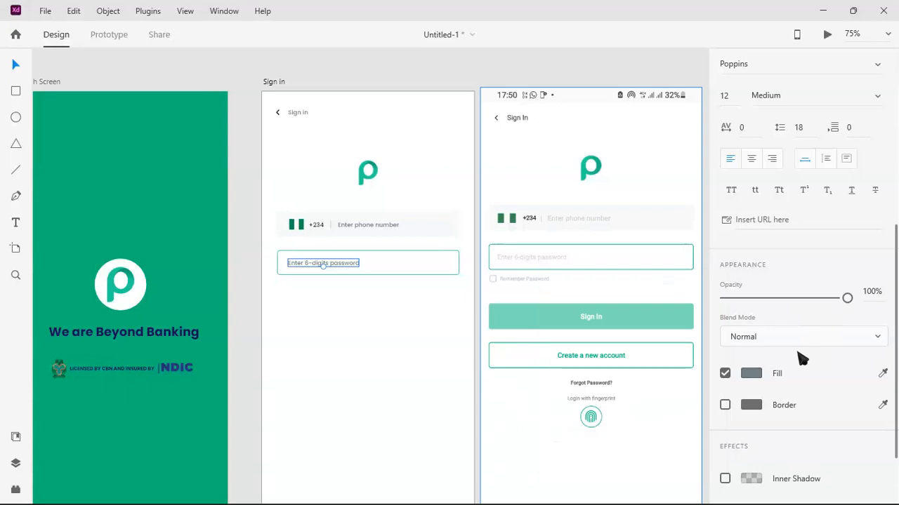
left_click(443, 298)
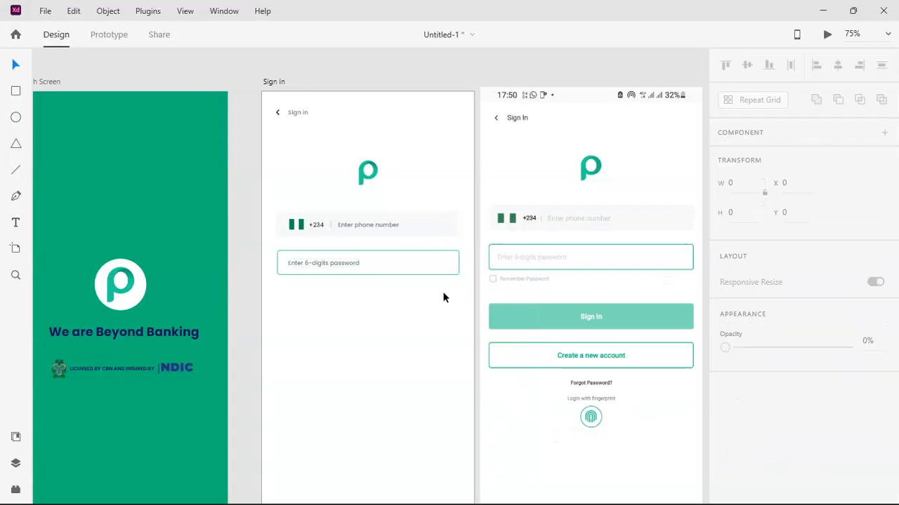
Draw a checkbox square about 18 by 18 beneath the password field, near its left edge on the Sign in artboard
scroll(464, 333, "down", 1)
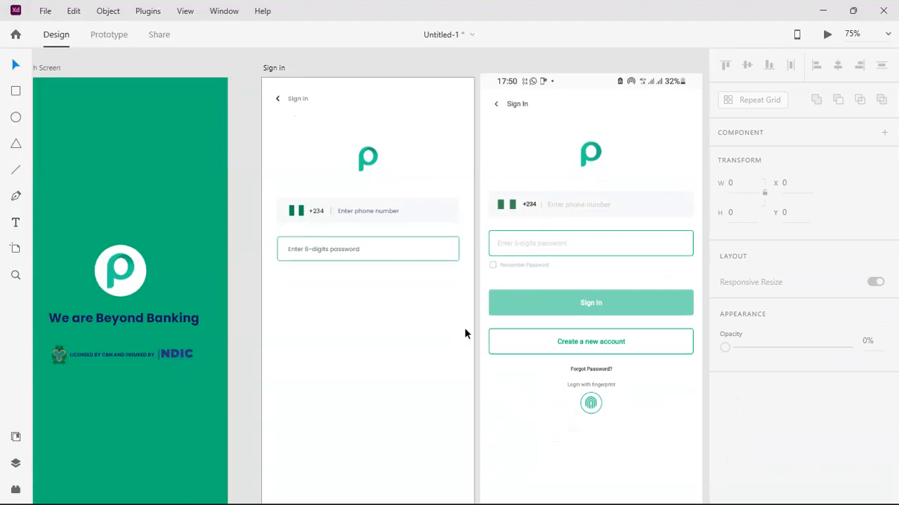
key("ctrl+equal")
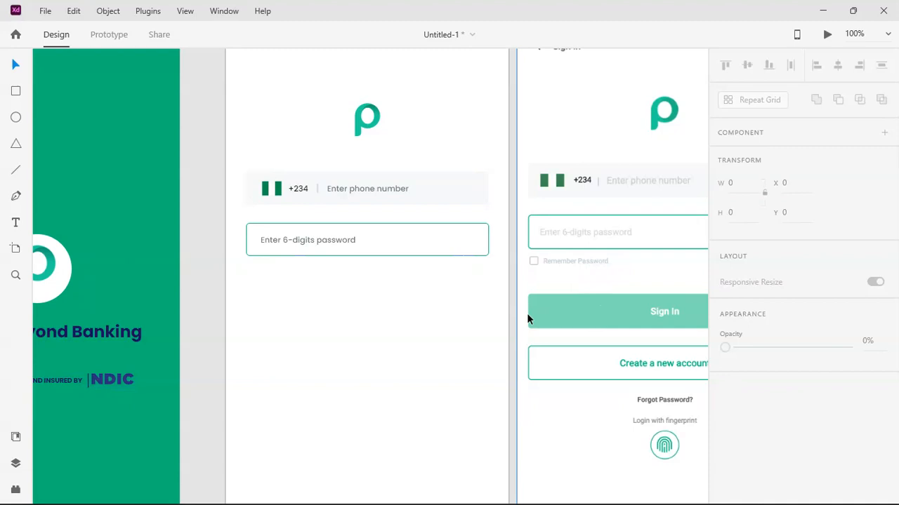
scroll(534, 313, "up", 1)
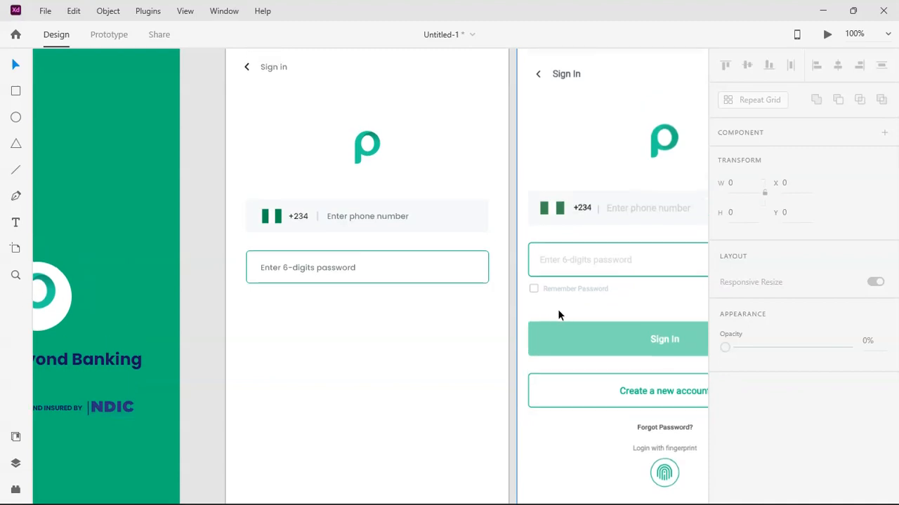
scroll(562, 314, "up", 1)
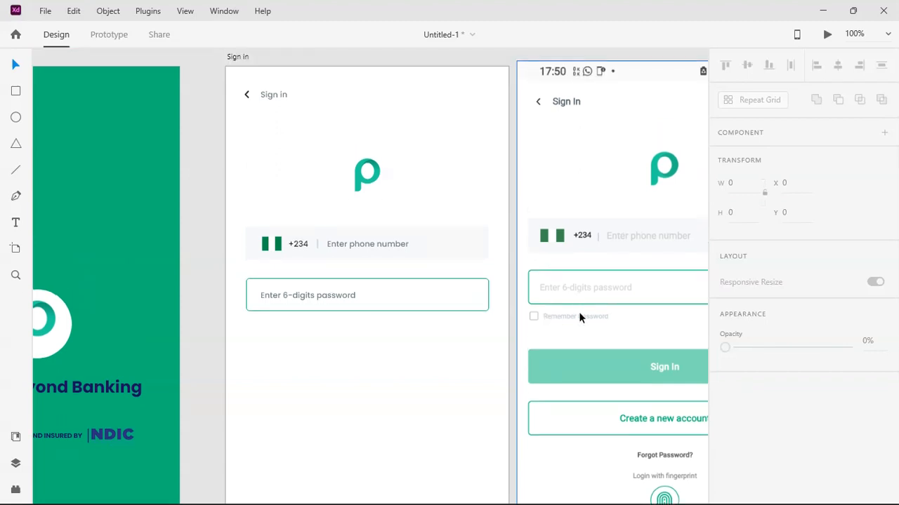
left_click(15, 91)
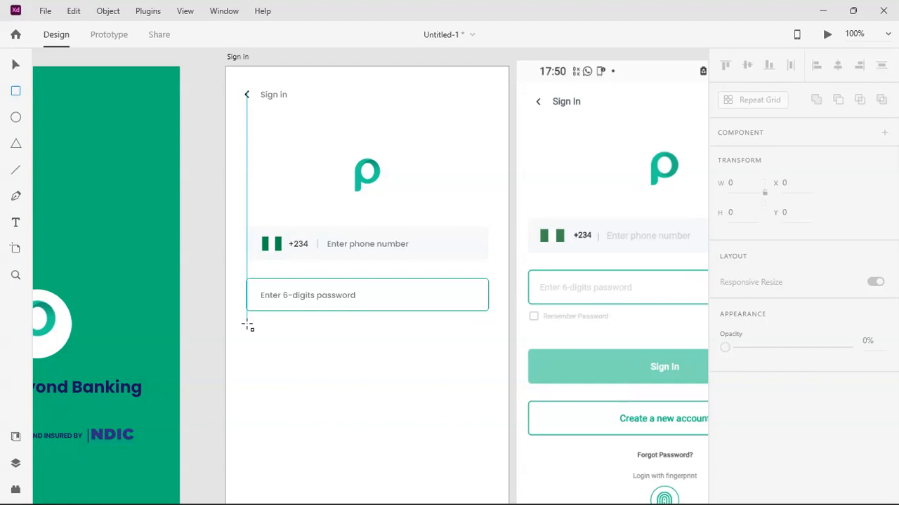
left_click_drag(247, 326, 259, 336)
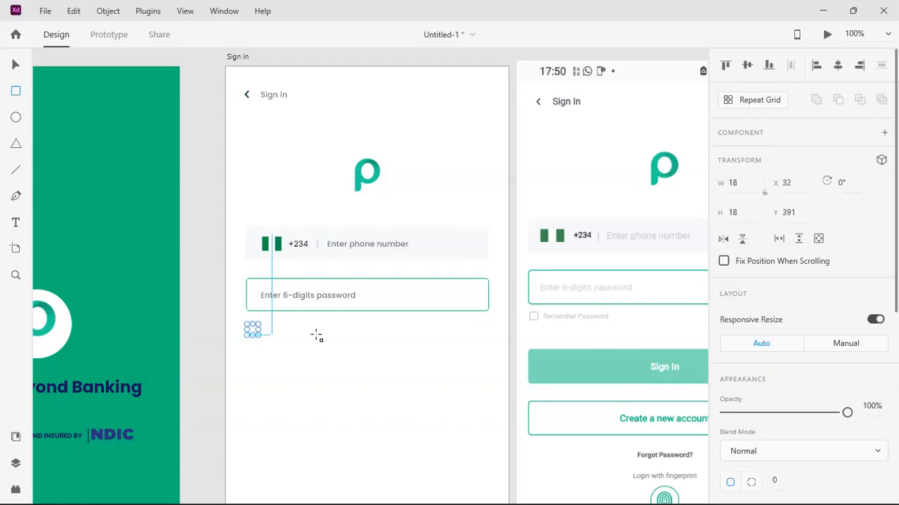
Set the checkbox square's width and height to 12 and move it to X 30, Y 389, beneath the password field
key("ctrl+equal")
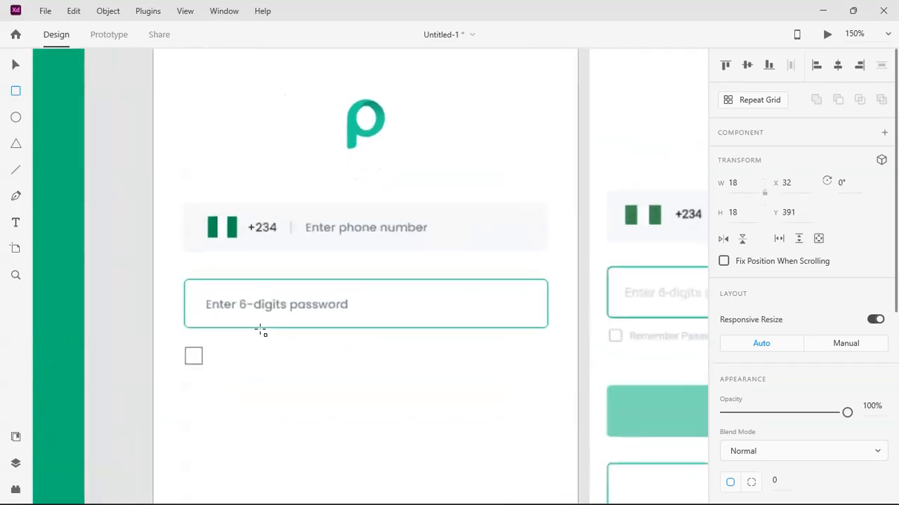
scroll(232, 353, "down", 2)
left_click(15, 65)
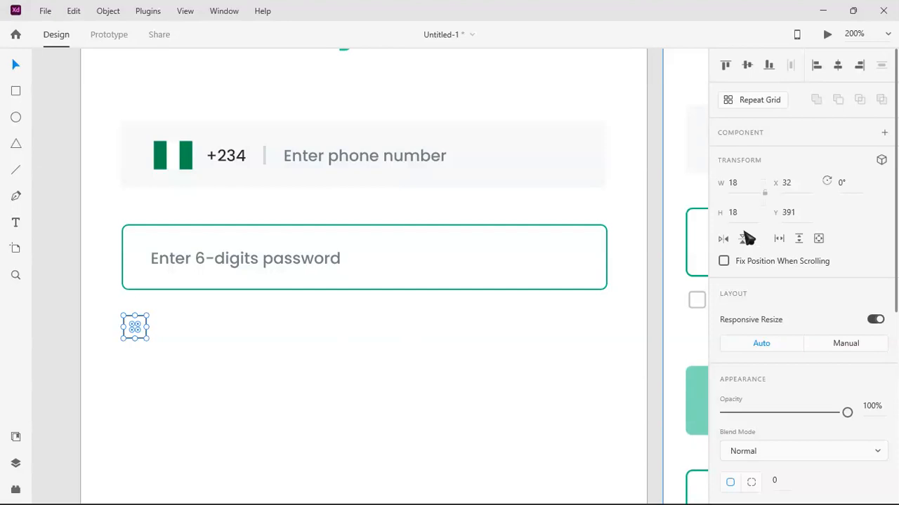
left_click(742, 185)
type("12")
key("Return")
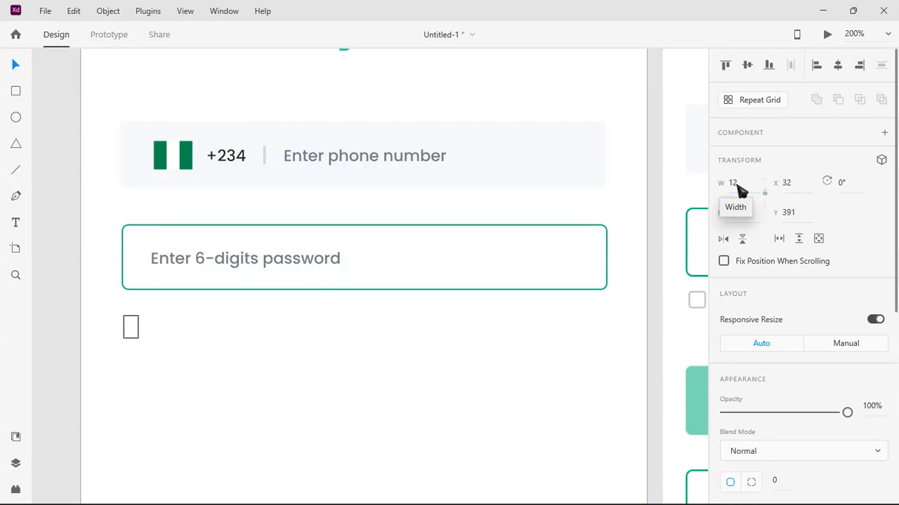
left_click(730, 213)
type("12")
key("Return")
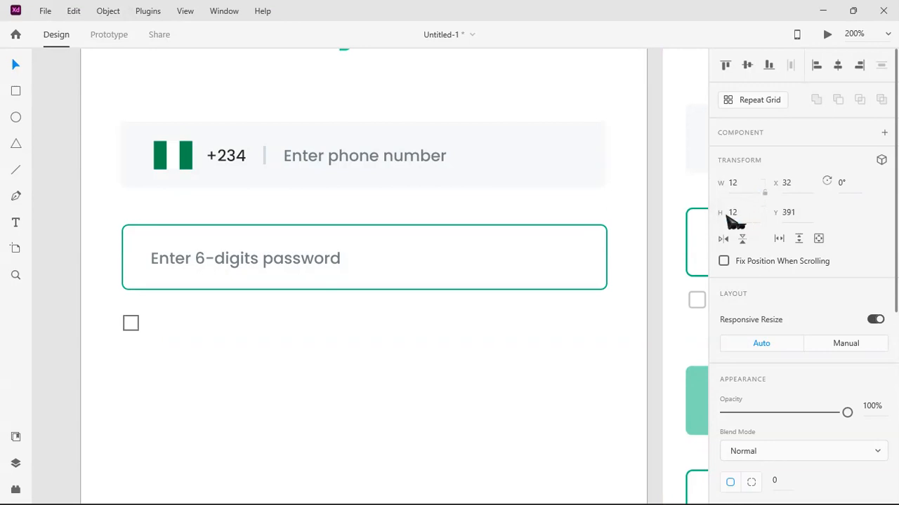
left_click(173, 325)
left_click_drag(129, 329, 126, 326)
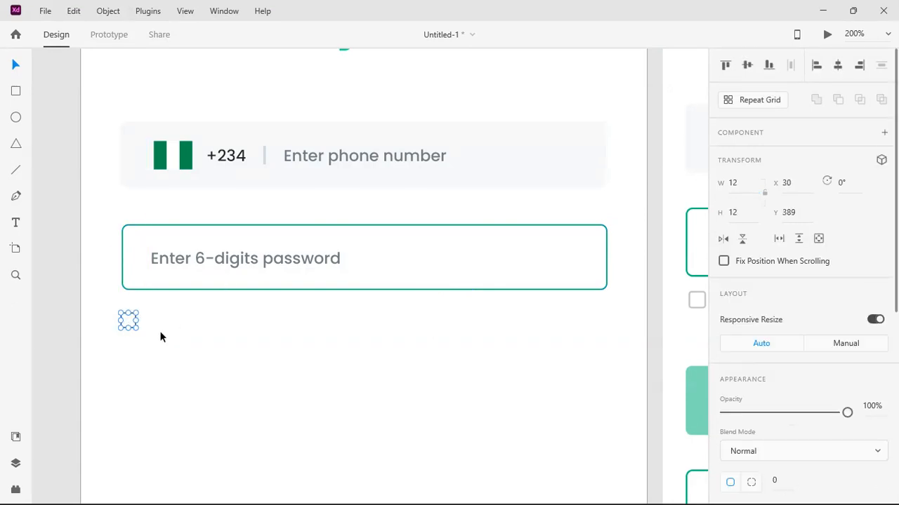
Round the checkbox's corners with a radius of 2 and colour its border with the saved grey swatch #737E85
scroll(737, 429, "down", 4)
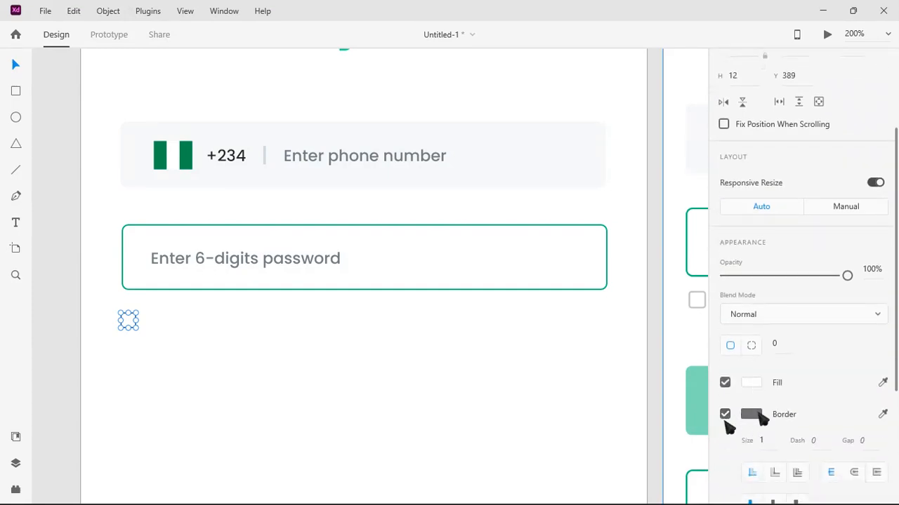
scroll(783, 435, "down", 2)
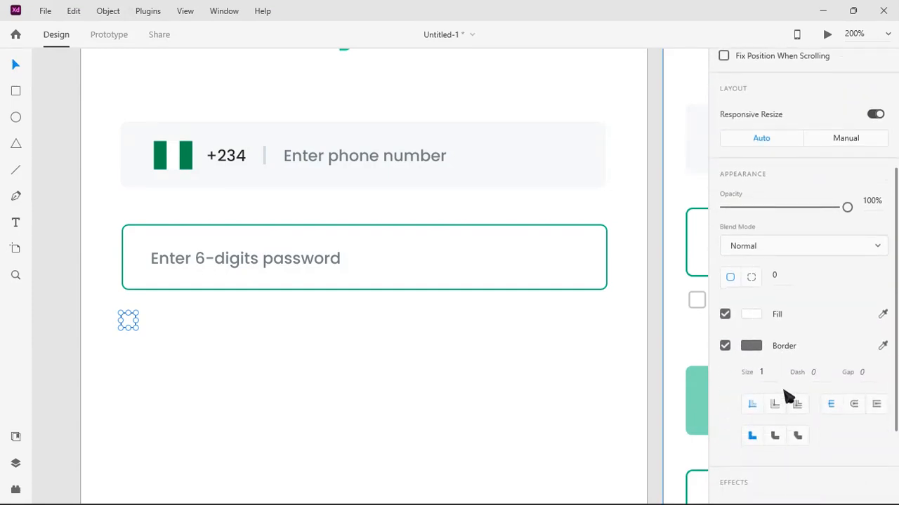
scroll(790, 424, "down", 3)
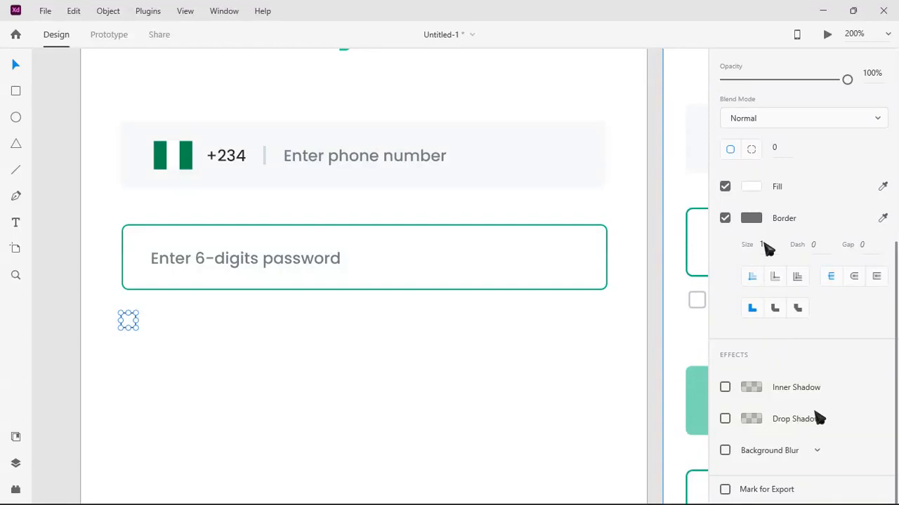
scroll(770, 282, "up", 3)
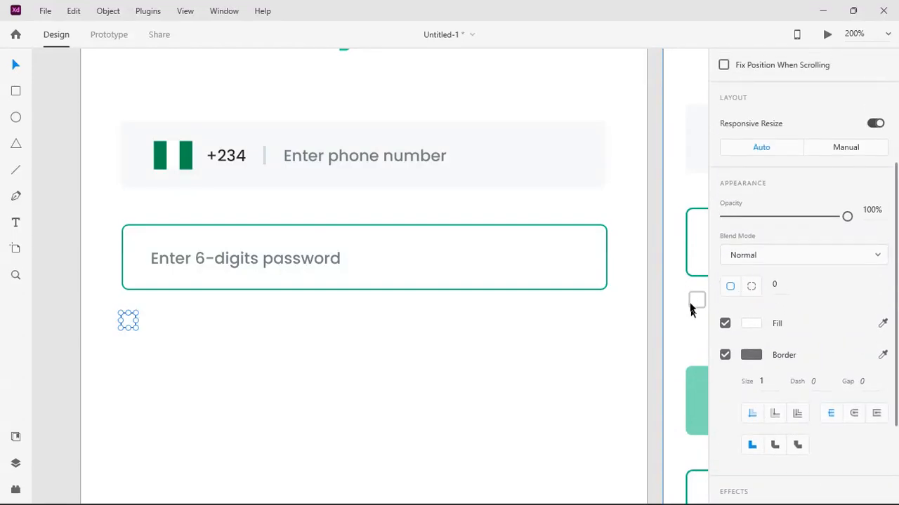
left_click(775, 285)
type("2")
left_click(751, 354)
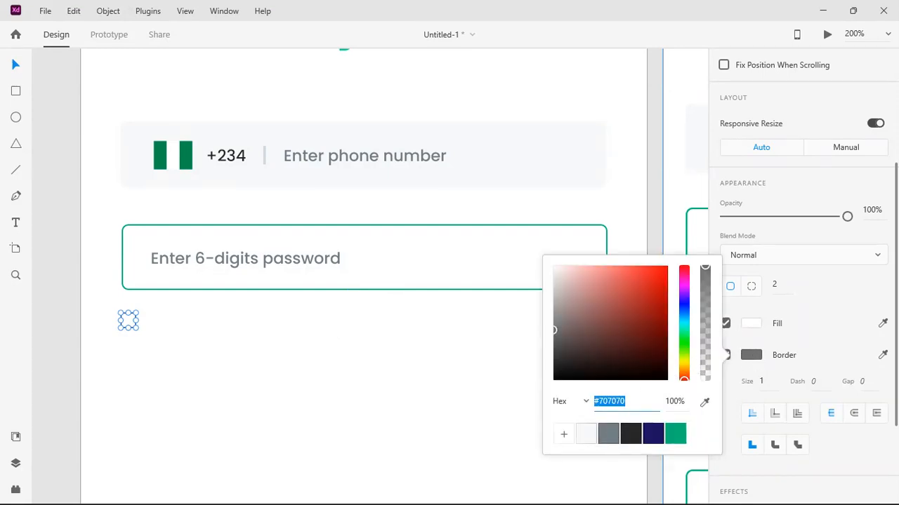
left_click(613, 440)
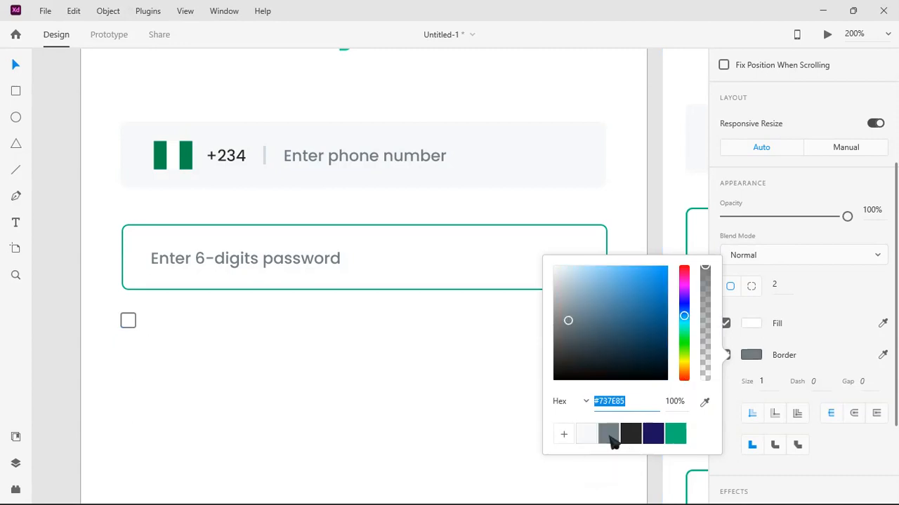
left_click(207, 360)
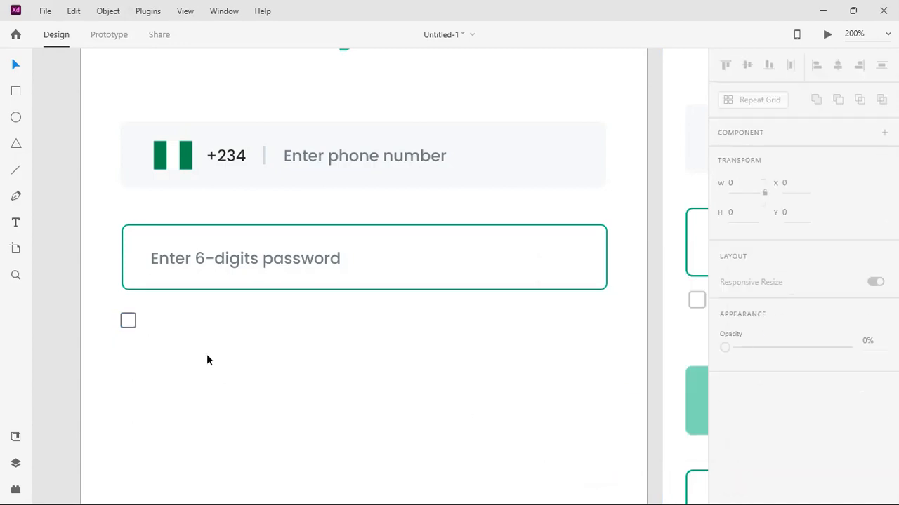
Add the text "Remember Password" beside the checkbox at X 53 and lower it slightly to line up with the box
key("ctrl+minus")
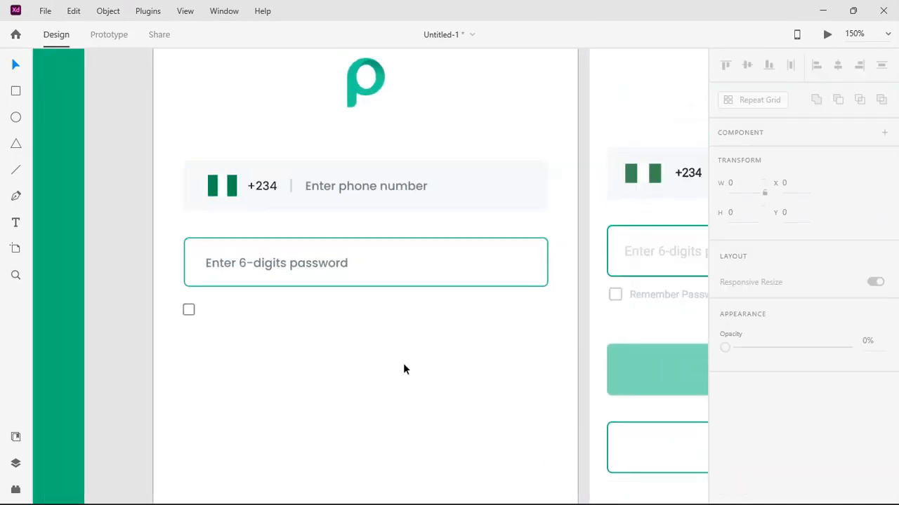
key("ctrl+minus")
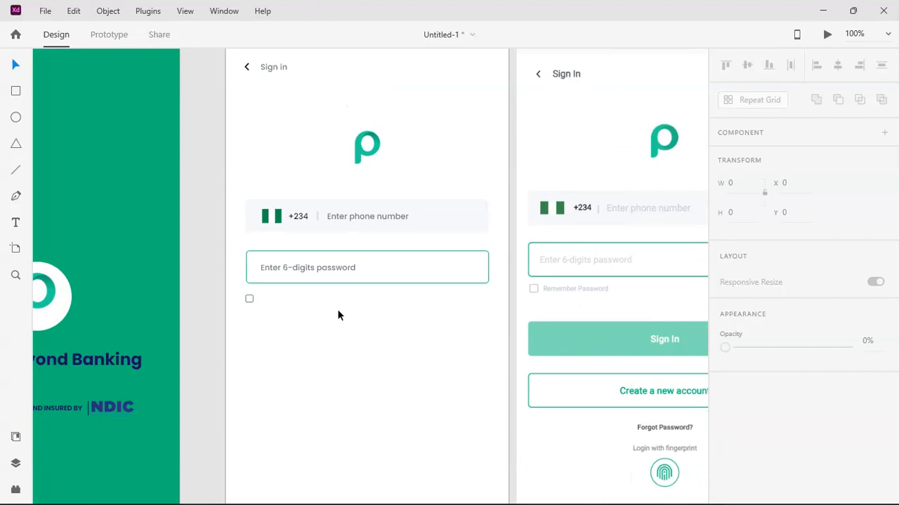
left_click(16, 222)
left_click(261, 299)
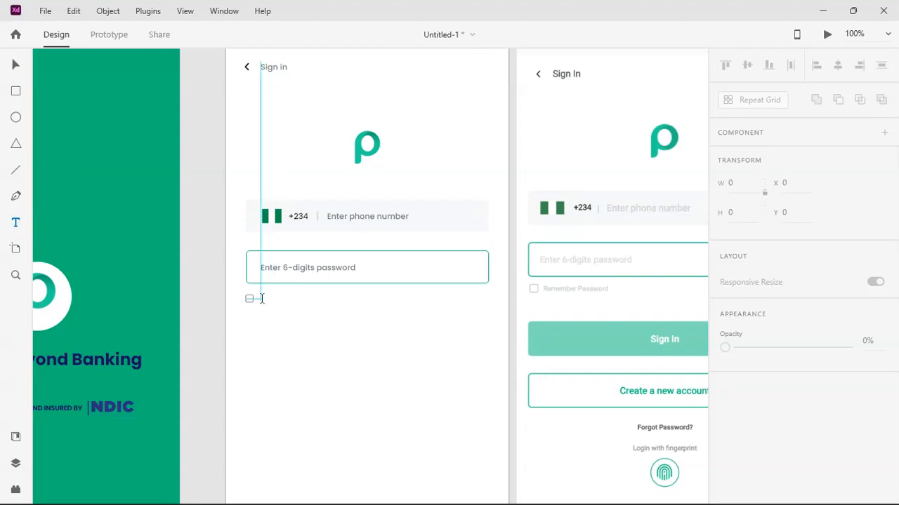
type("re")
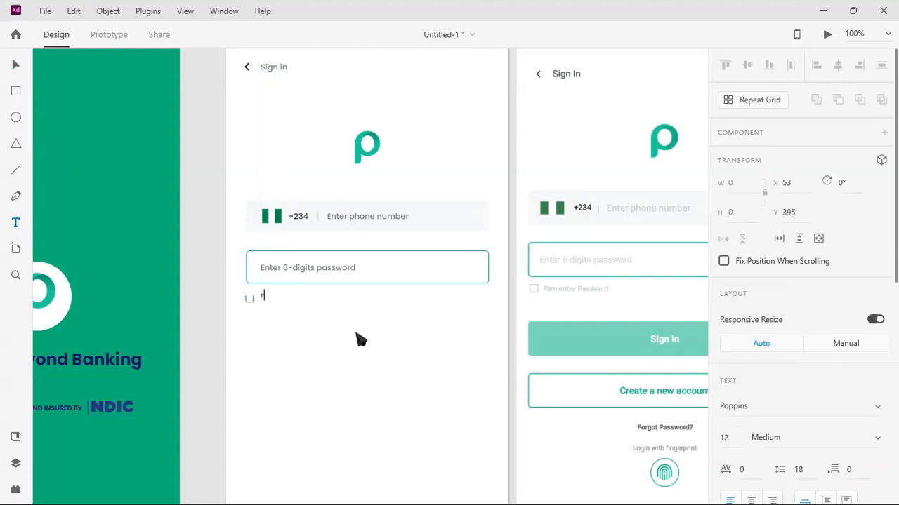
key("BackSpace")
key("BackSpace")
type("Remember Password")
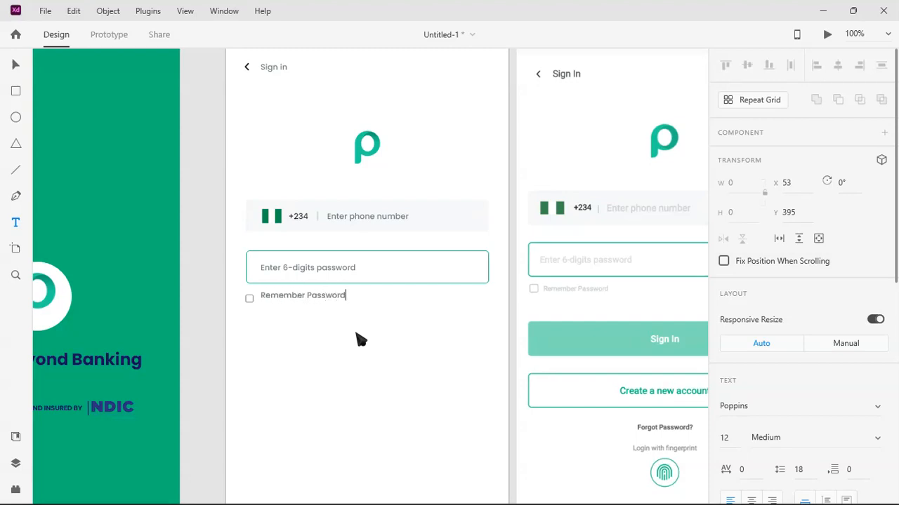
key("Escape")
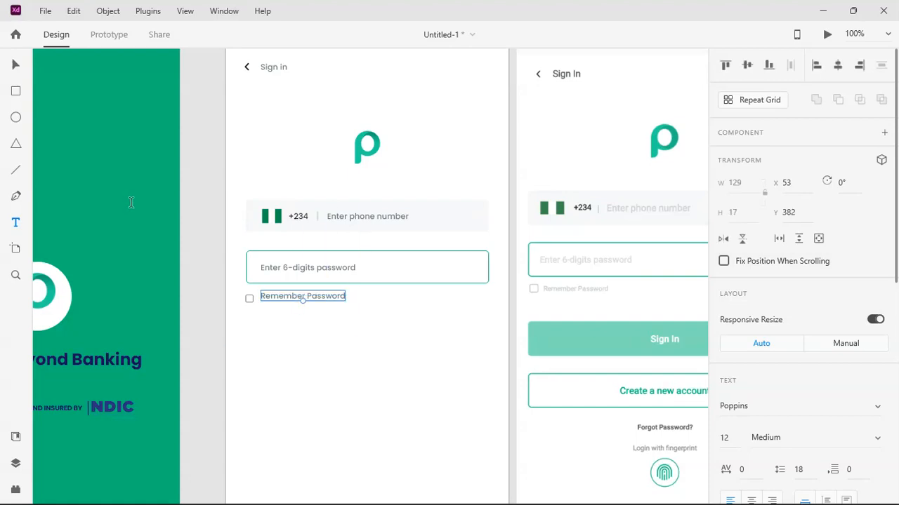
left_click(16, 65)
left_click_drag(323, 295, 323, 298)
Set the "Remember Password" label's font size to 8
scroll(781, 396, "down", 3)
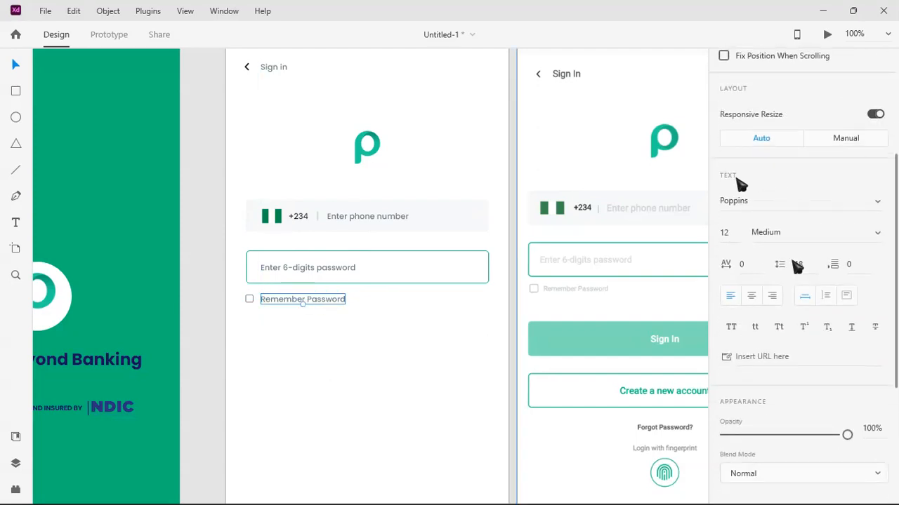
left_click(722, 235)
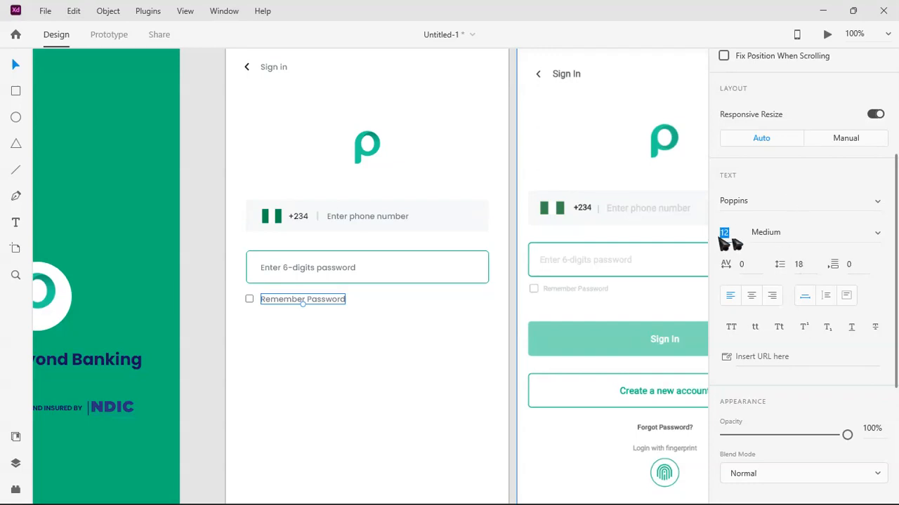
type("8")
key("Return")
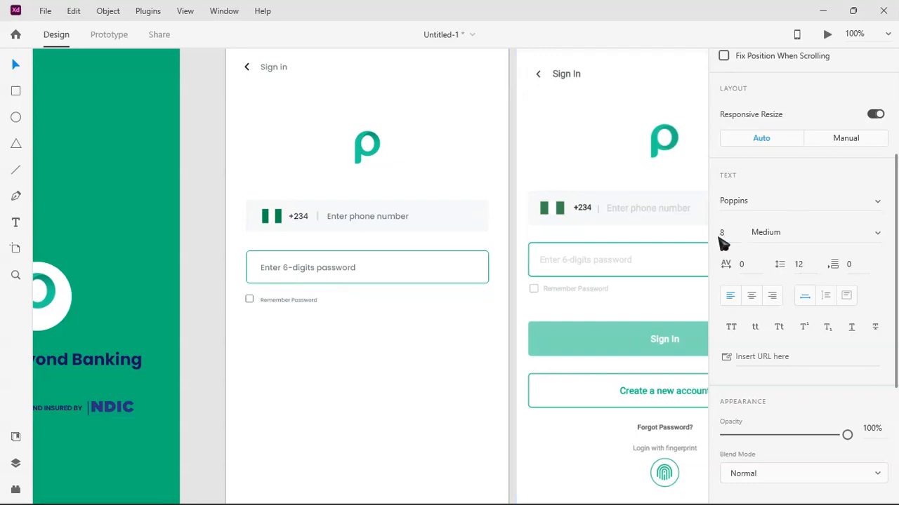
Try a font size of 10 on the "Remember Password" label
left_click(724, 232)
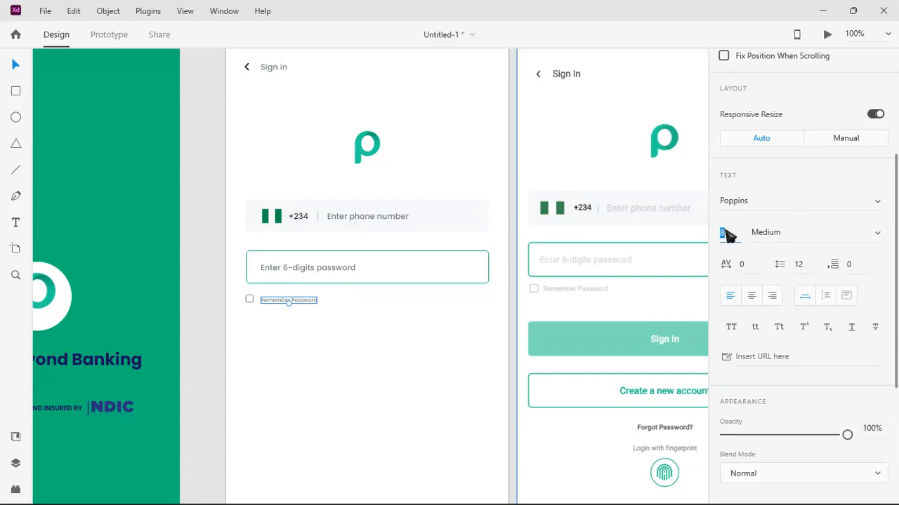
type("10")
key("Return")
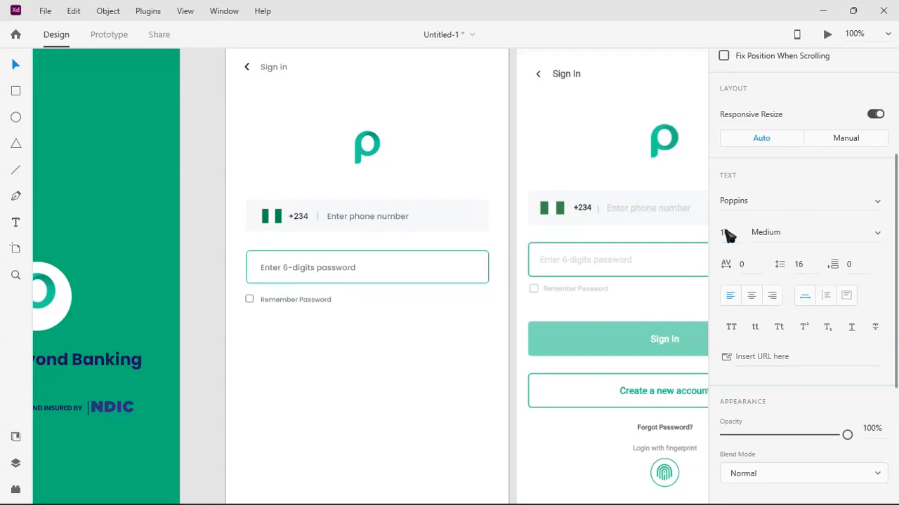
Set the "Remember Password" label's font size to 9 and move it up slightly to line up with the checkbox
left_click(730, 239)
type("9")
key("Return")
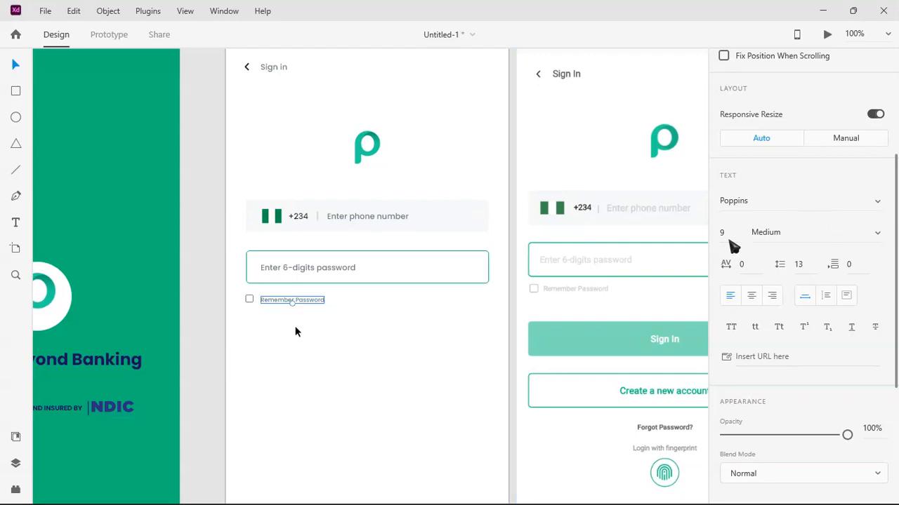
left_click_drag(301, 300, 300, 297)
left_click(284, 320)
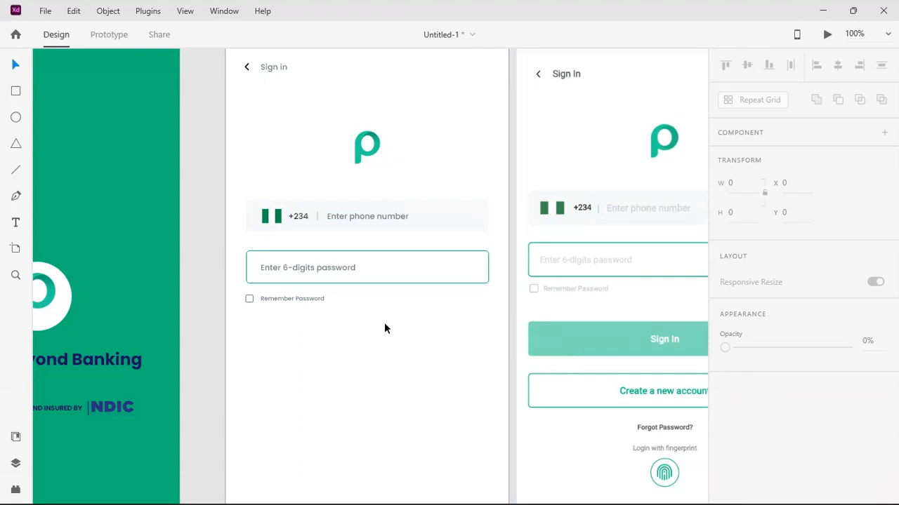
Draw a rectangle 369 wide below the Remember Password row at X 30, Y 432, and set its height to 50
key("ctrl+minus")
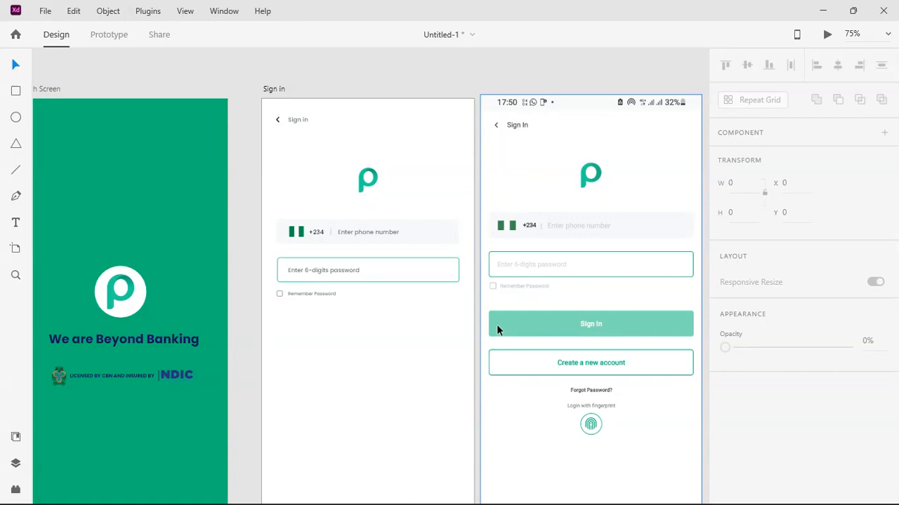
left_click(15, 91)
key("ctrl+1")
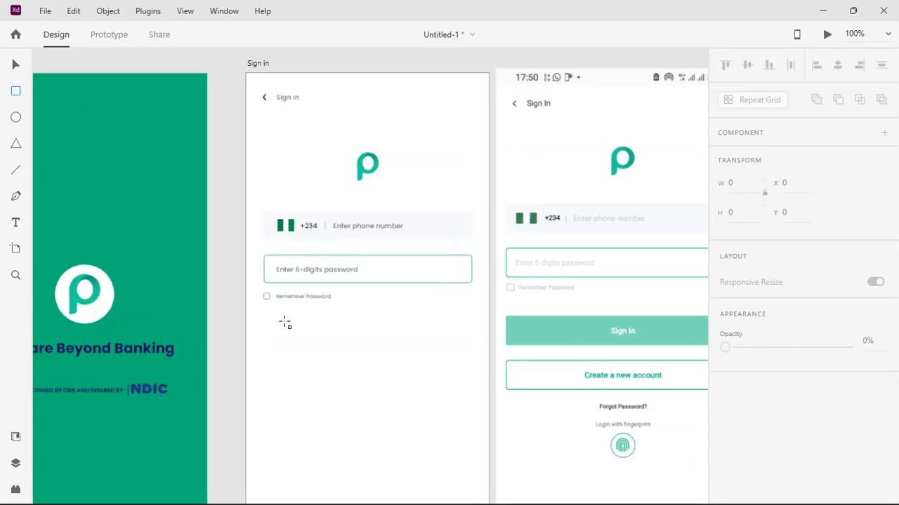
key("ctrl+equal")
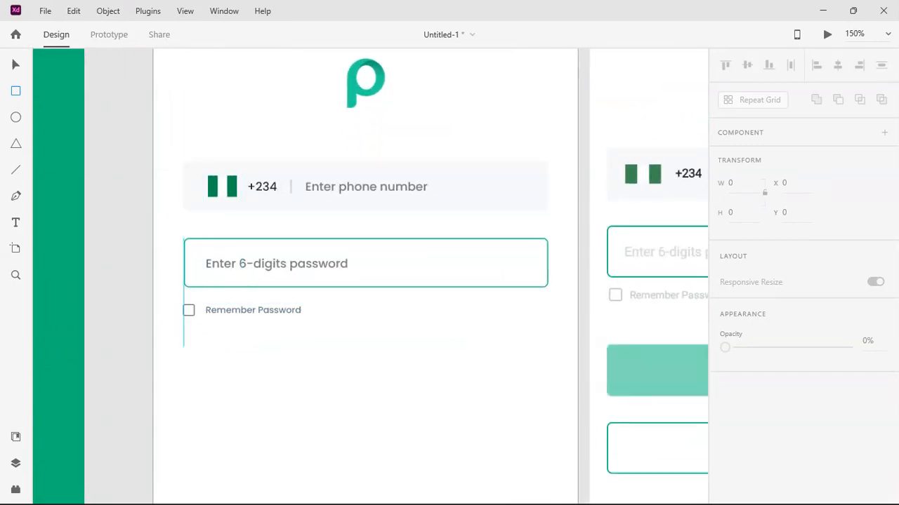
mouse_move(184, 348)
left_mouse_down()
mouse_move(321, 379)
mouse_move(498, 399)
mouse_move(548, 394)
left_mouse_up()
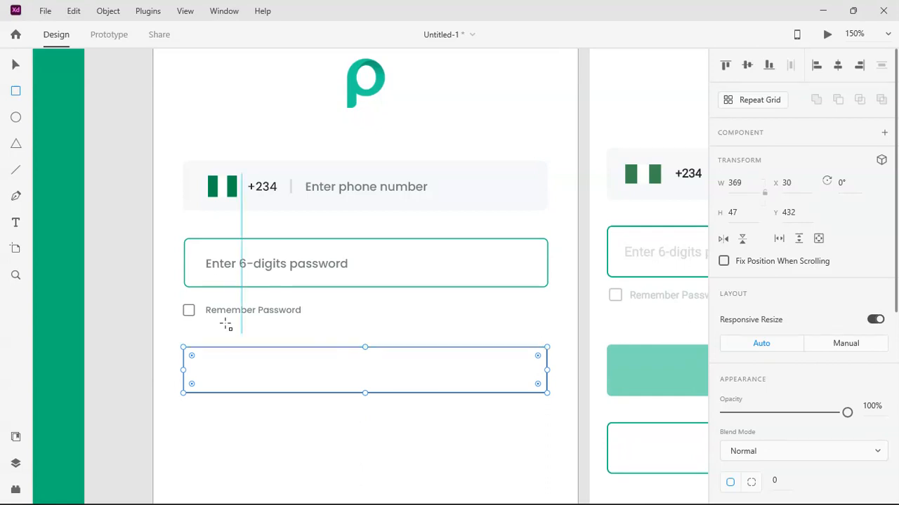
left_click(727, 213)
type("50")
key("Return")
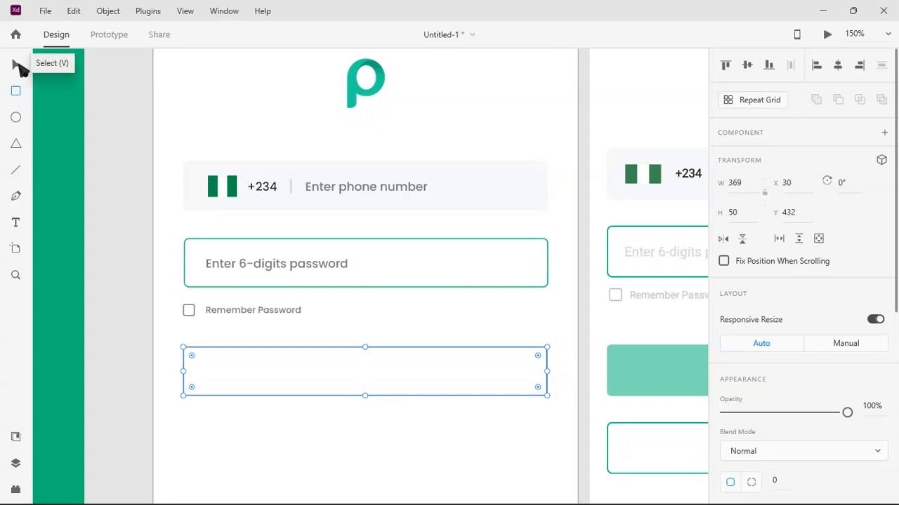
Round the new rectangle's corners by 5, fill it with the green sampled from the reference Sign In button, and remove its border
scroll(789, 452, "down", 3)
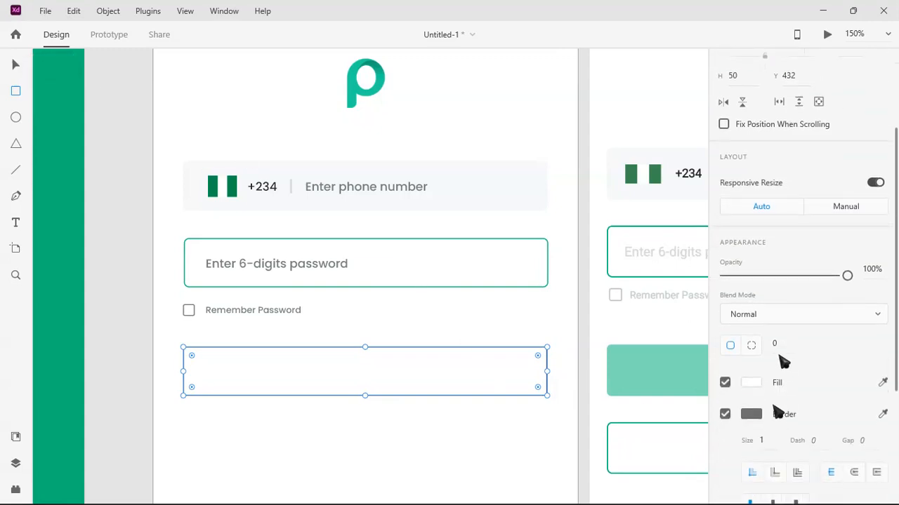
left_click(772, 346)
type("5")
key("Return")
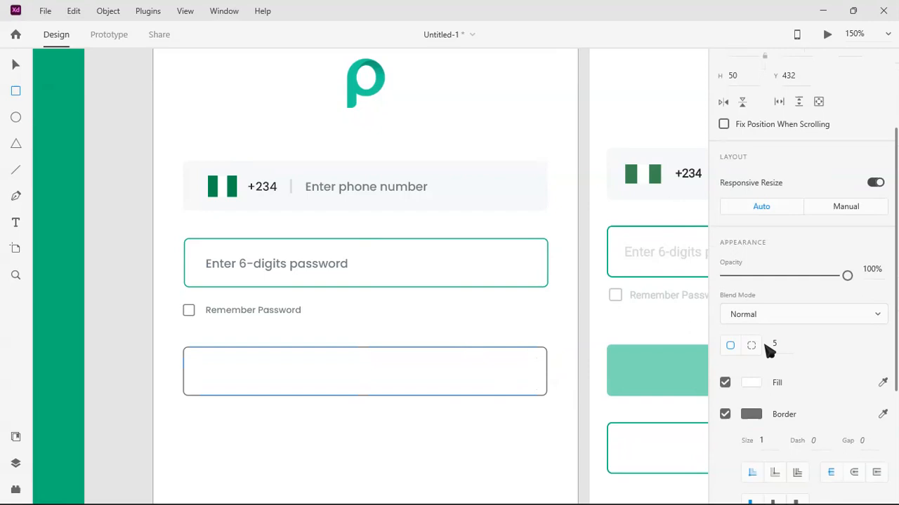
left_click(751, 383)
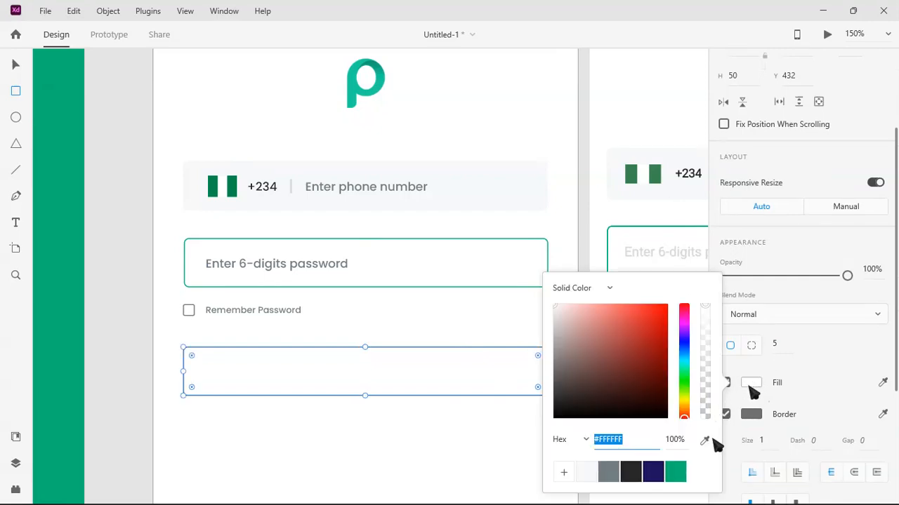
left_click(883, 383)
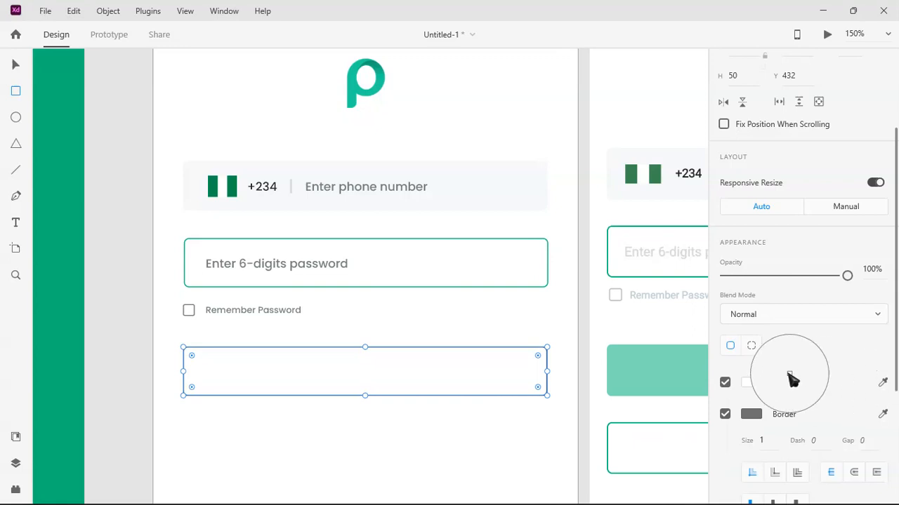
left_click(648, 372)
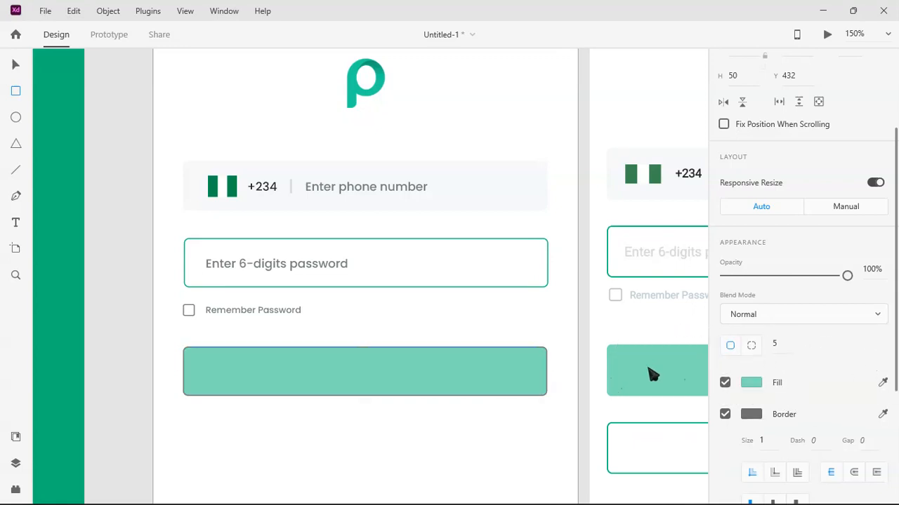
left_click(724, 415)
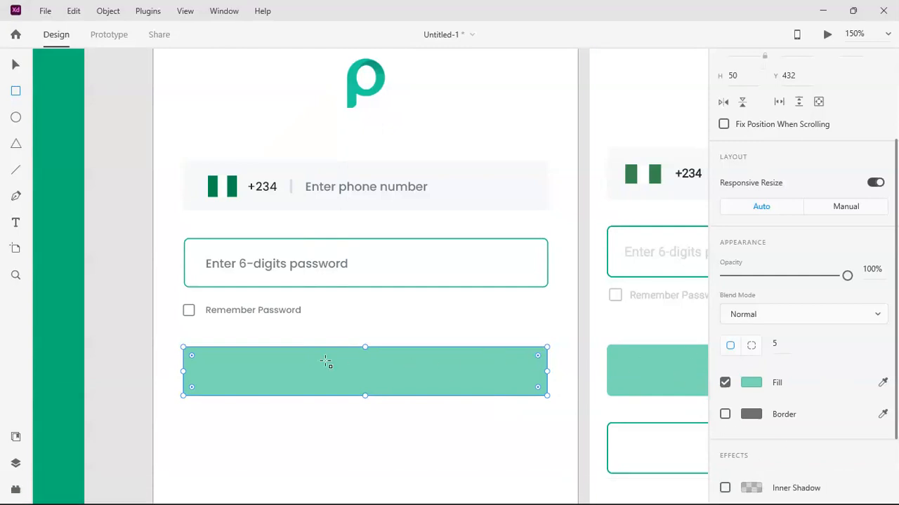
Add the text "Sign in" and centre it on the light green button
left_click(17, 224)
left_click(319, 367)
type("Sign")
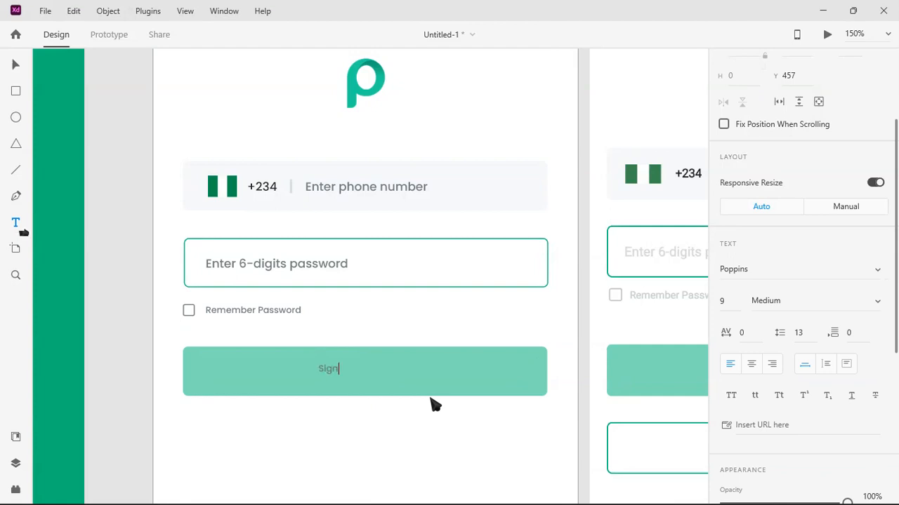
type(" in")
key("Escape")
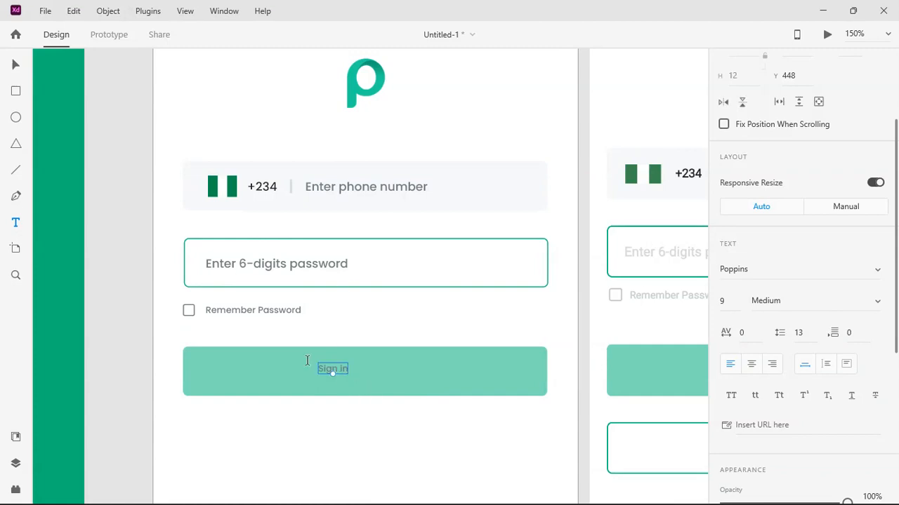
left_click(15, 64)
left_click_drag(338, 372, 368, 375)
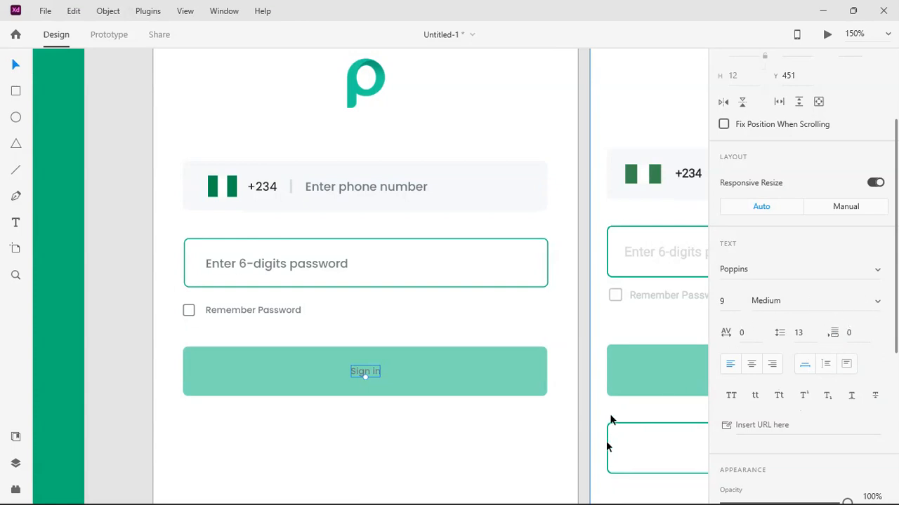
Make the button's "Sign in" label Bold with a font size of 12
left_click_drag(636, 414, 422, 402)
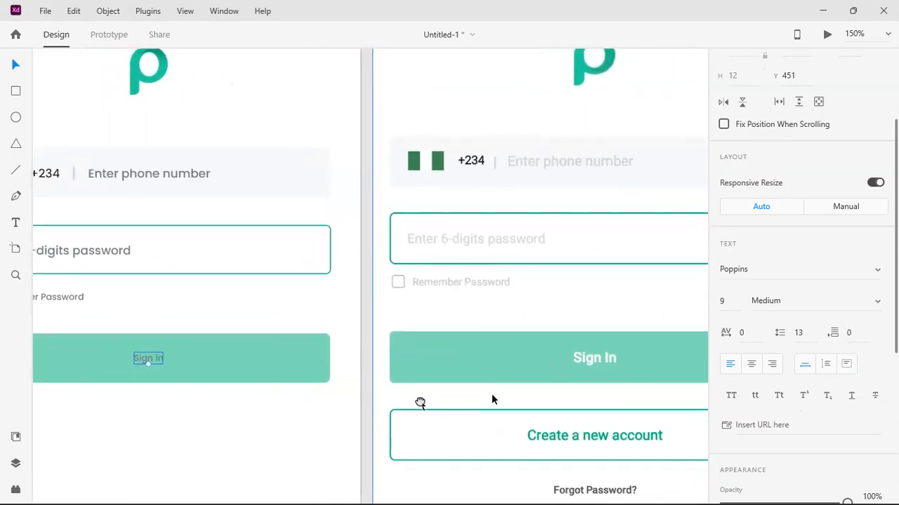
left_click(878, 306)
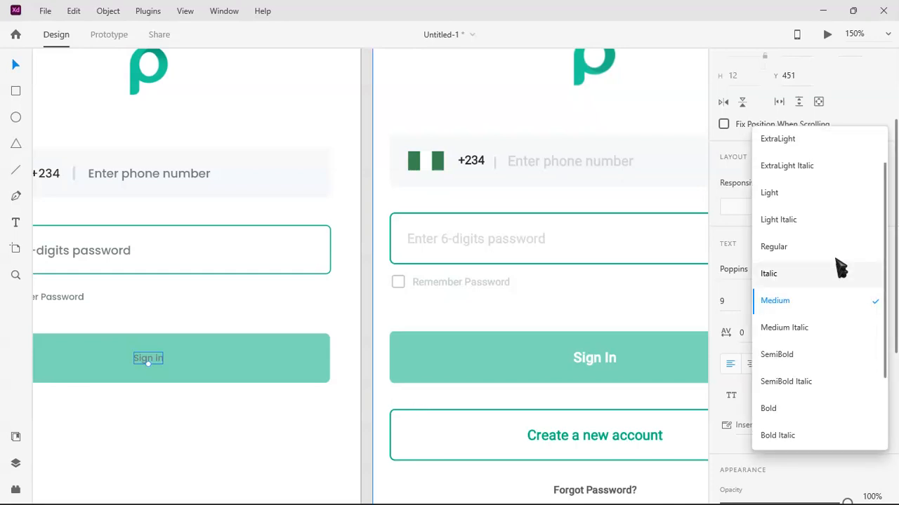
left_click(807, 414)
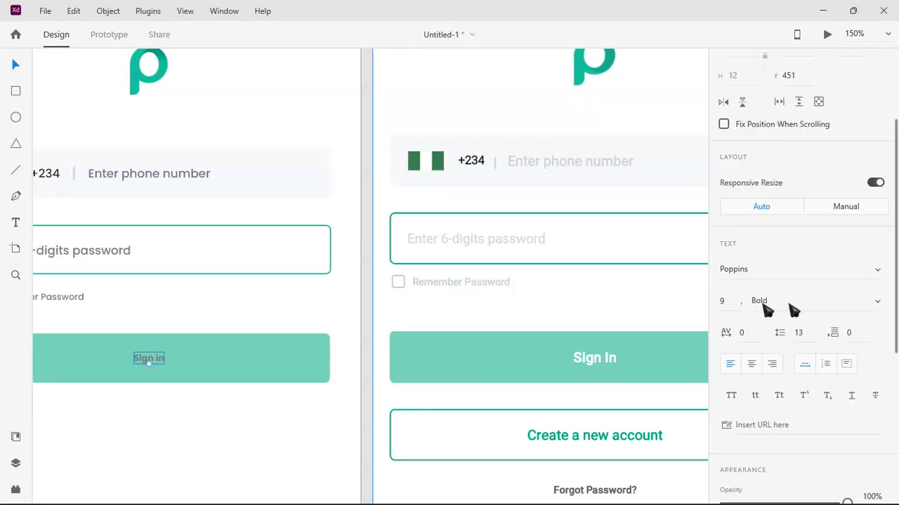
left_click(717, 302)
type("12")
key("Return")
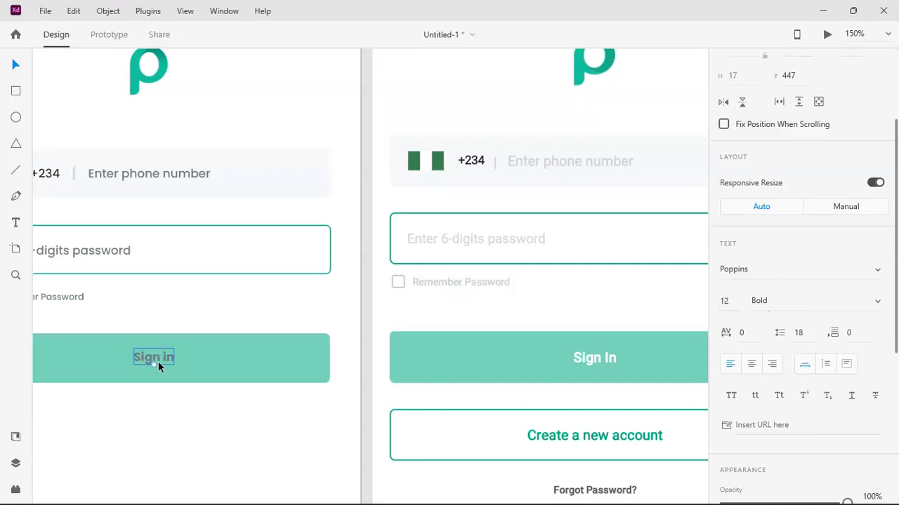
Re-centre the enlarged "Sign in" label on the button, fine-tuning its vertical position to Y 449
left_click_drag(155, 356, 134, 358)
left_click_drag(220, 415, 457, 383)
left_click_drag(371, 328, 390, 323)
key("Down")
key("Down")
key("Down")
key("Down")
key("Down")
key("Up")
key("Up")
key("Up")
key("Down")
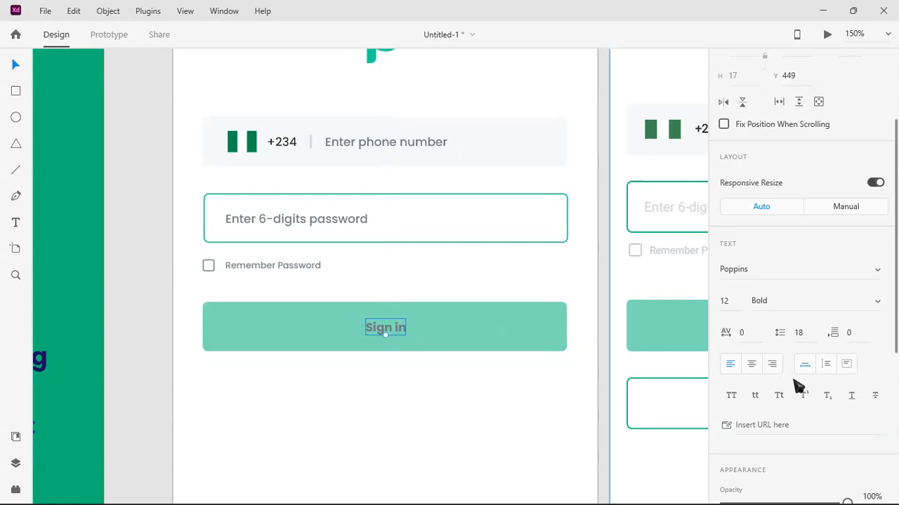
Change the button's "Sign in" label fill colour to white
scroll(795, 385, "down", 5)
left_click(761, 379)
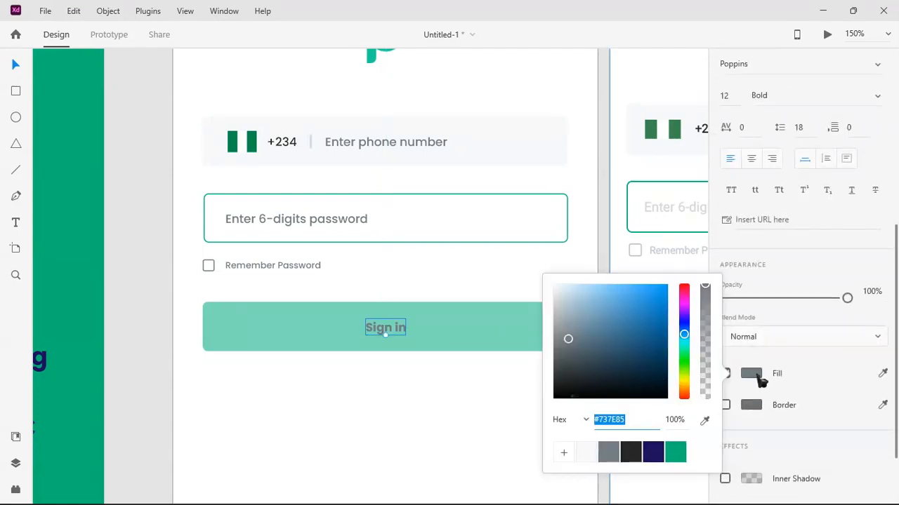
mouse_move(581, 328)
left_mouse_down()
mouse_move(542, 291)
mouse_move(539, 270)
left_mouse_up()
left_click(494, 360)
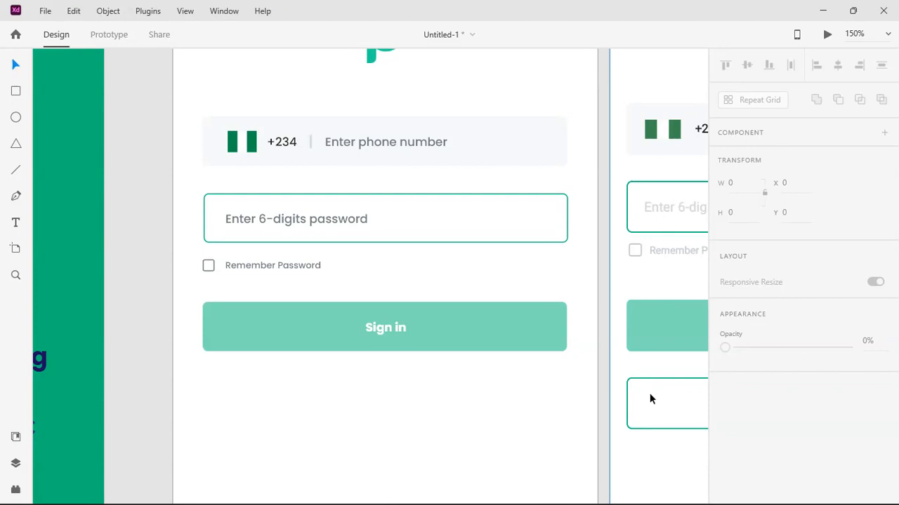
Duplicate the password field's outlined box and place the copy below the Sign in button at X 31, Y 499
key("ctrl+minus")
key("ctrl+minus")
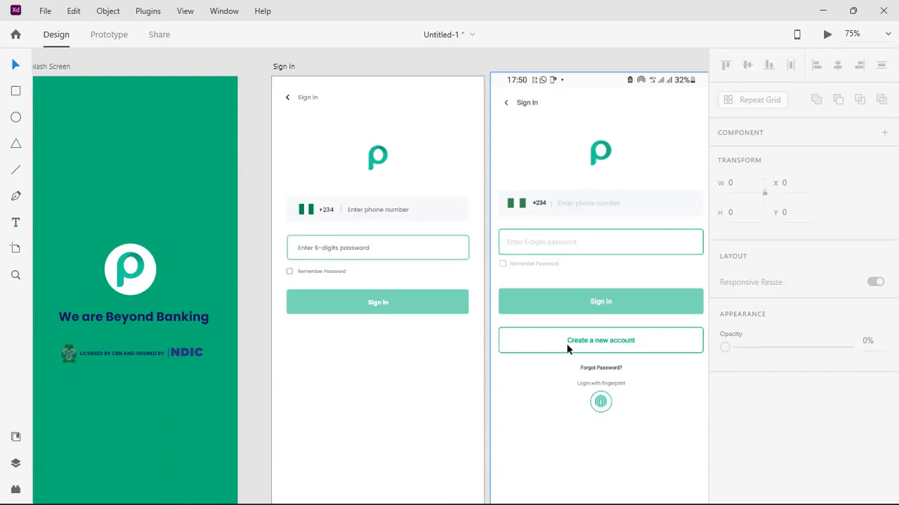
left_click(430, 264)
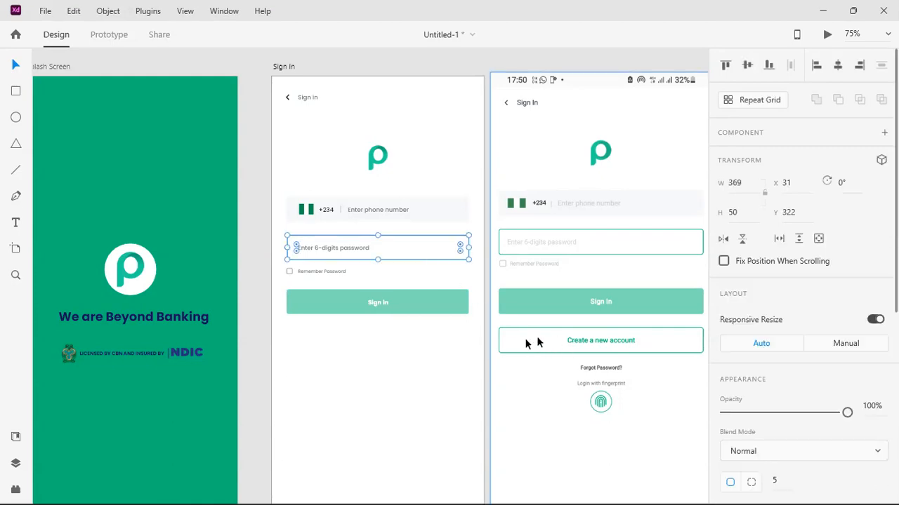
left_click_drag(404, 261, 404, 349)
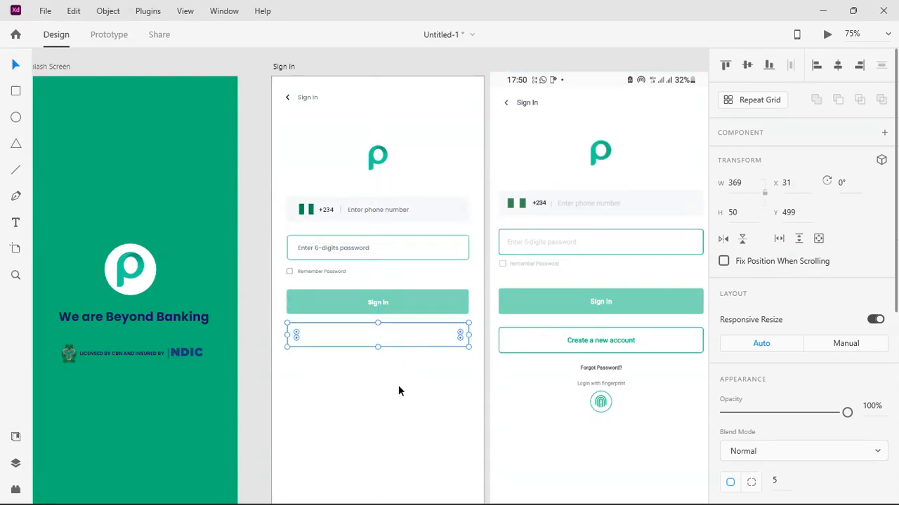
Duplicate the "Enter 6-digits password" text into the new outlined box and centre it there at X 143, Y 516
left_click(358, 251)
left_click_drag(358, 252, 401, 333)
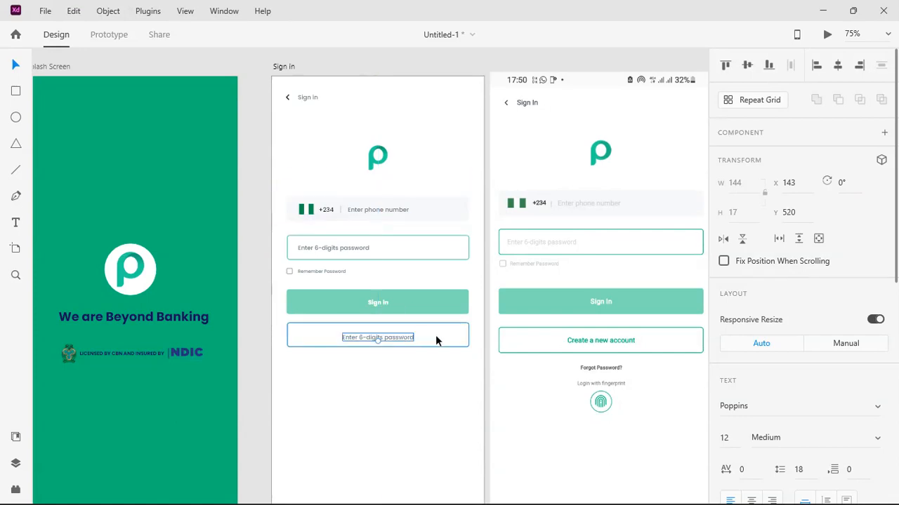
key("Up")
key("Up")
key("Up")
key("Up")
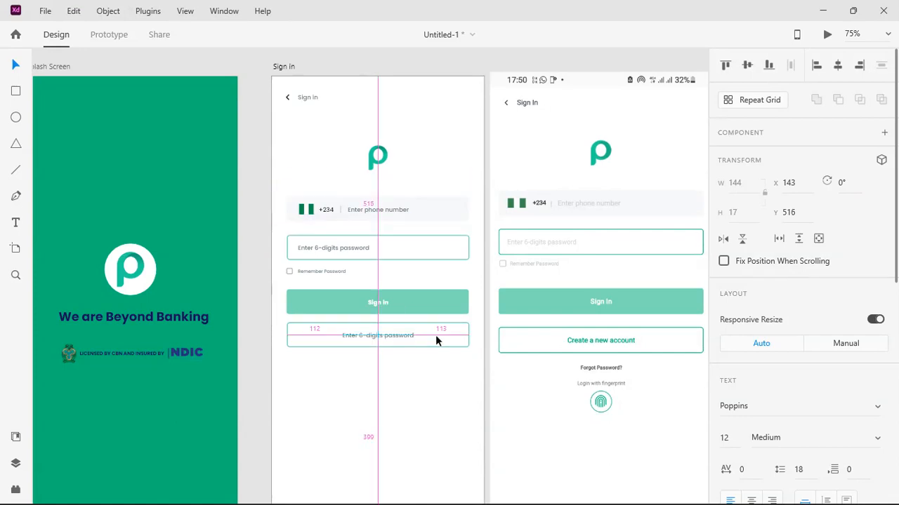
Replace the duplicated text in the new outlined box with "Create a new account"
double_click(391, 333)
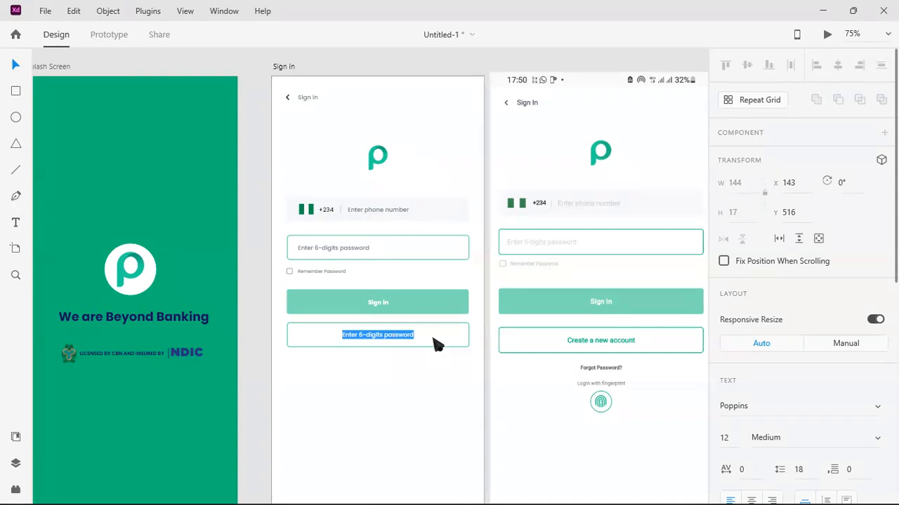
type("Cre")
key("BackSpace")
key("BackSpace")
key("BackSpace")
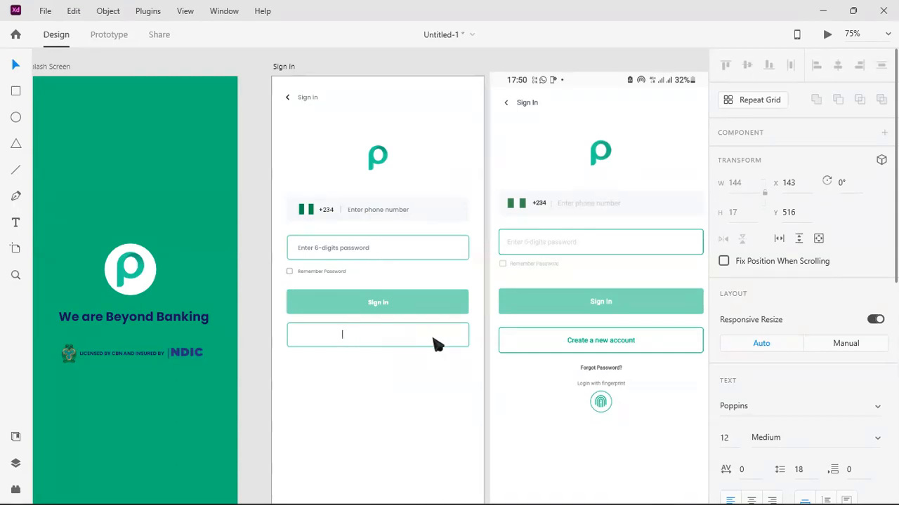
type("Create a N")
key("BackSpace")
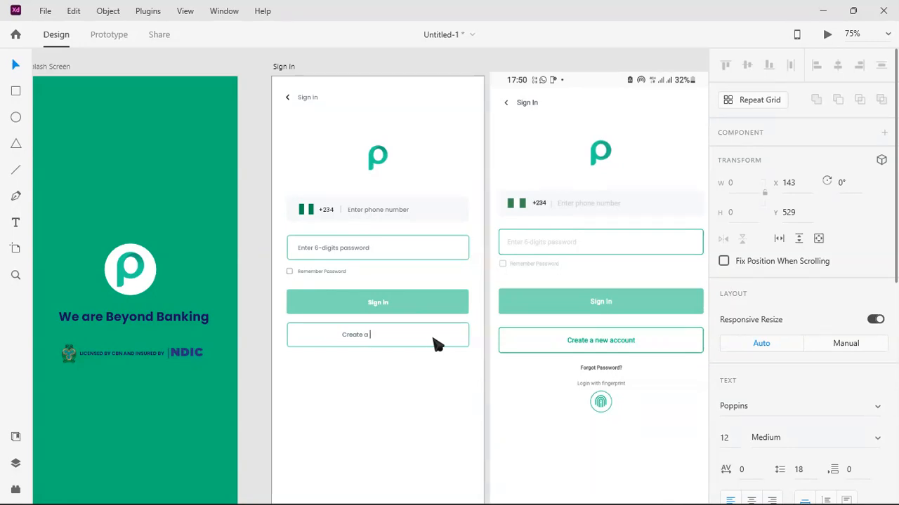
type("new account")
key("Escape")
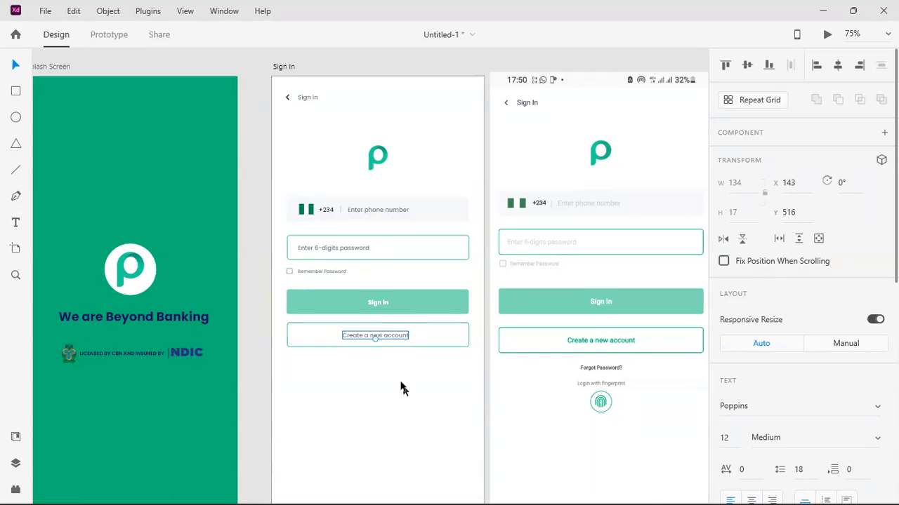
scroll(768, 344, "down", 6)
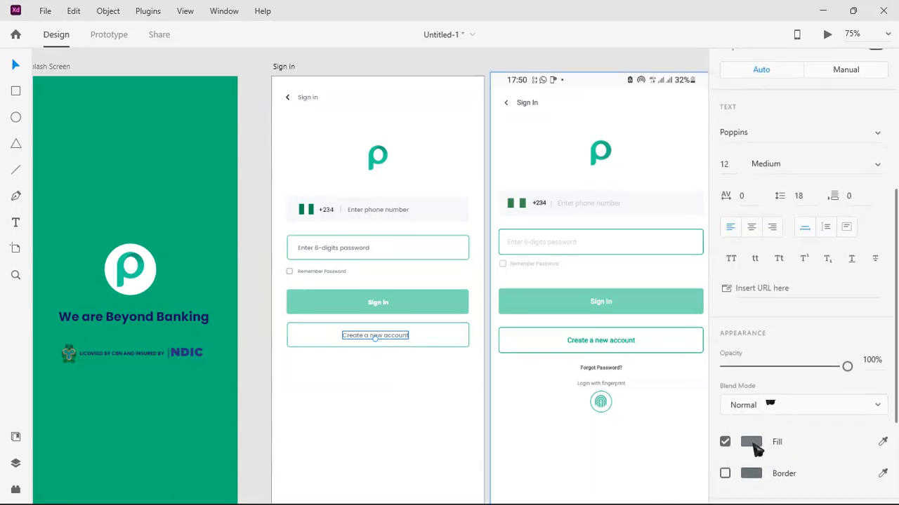
Change the "Create a new account" label's fill colour to the saved green swatch
left_click(751, 442)
left_click(676, 484)
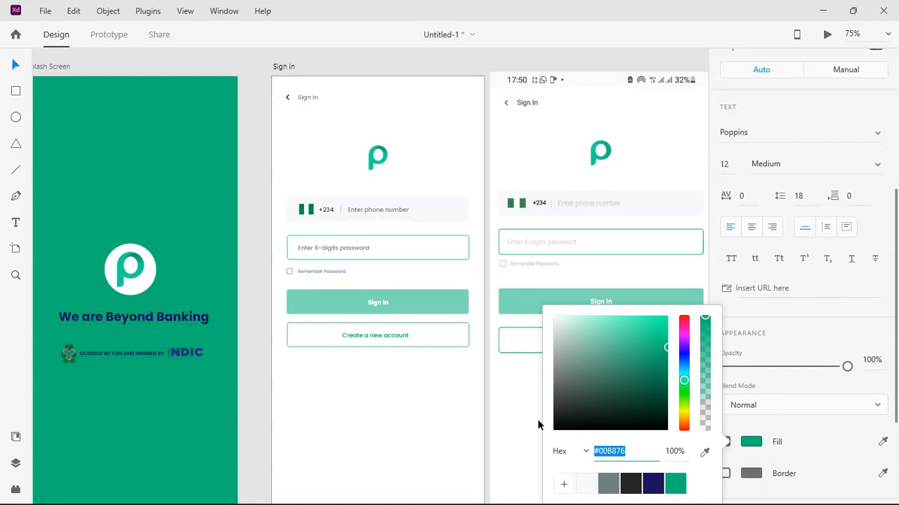
left_click(494, 384)
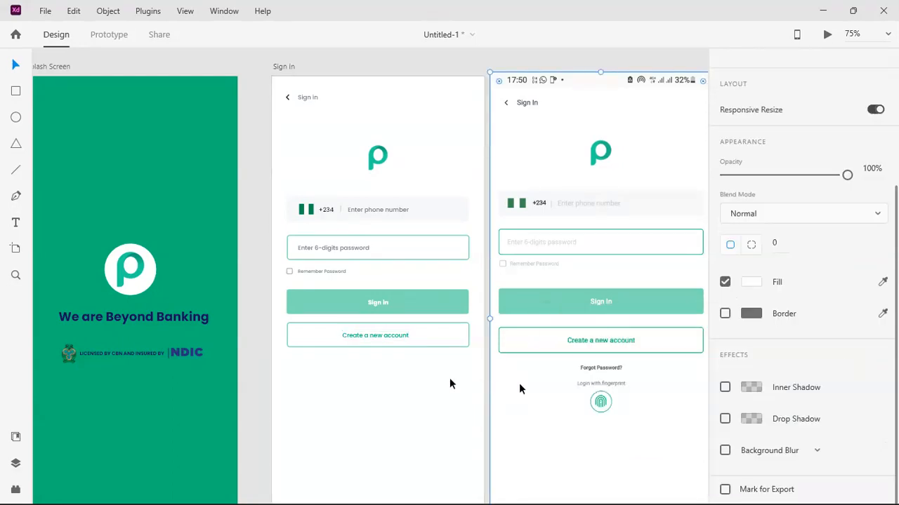
left_click(255, 358)
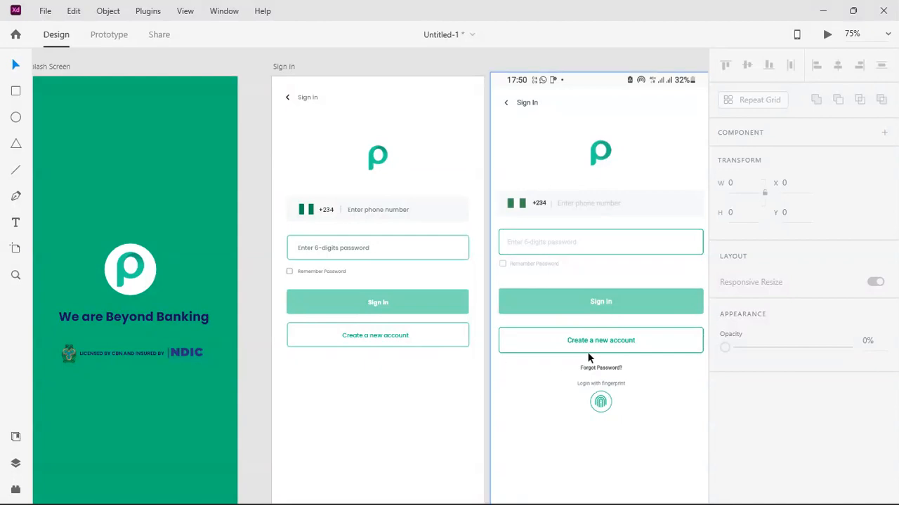
Duplicate the button's "Sign in" label and place the copy below the Create a new account button at X 195, Y 587
left_click(391, 339)
left_click(385, 303)
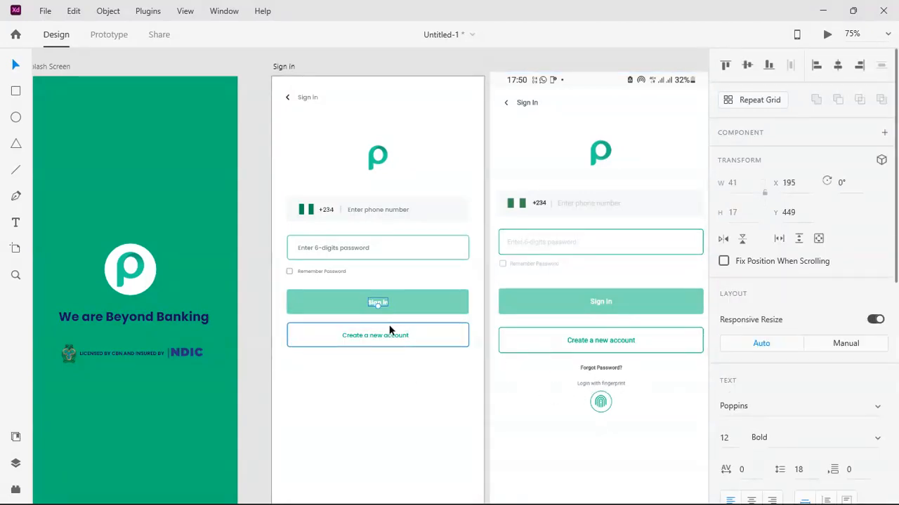
left_click_drag(384, 301, 385, 369)
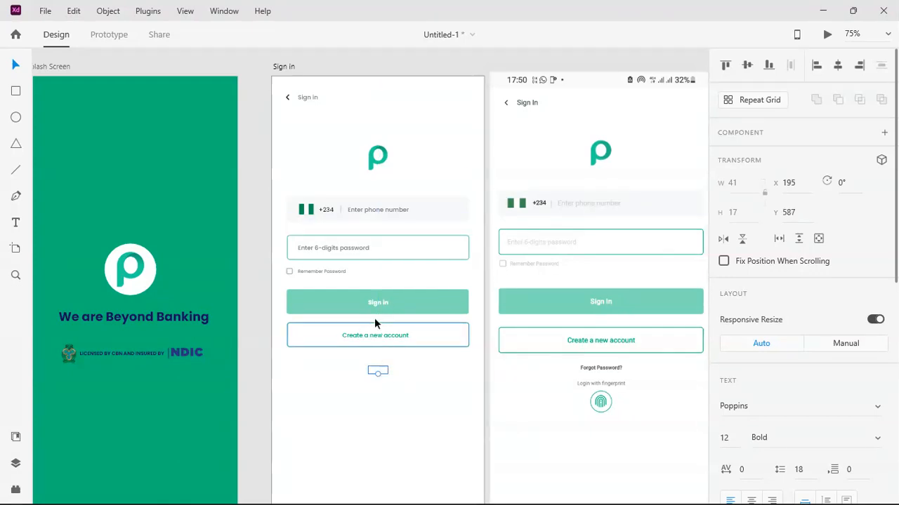
Set the duplicated label's fill to the near-black swatch #262626 and replace its text with "Forget password?"
double_click(380, 370)
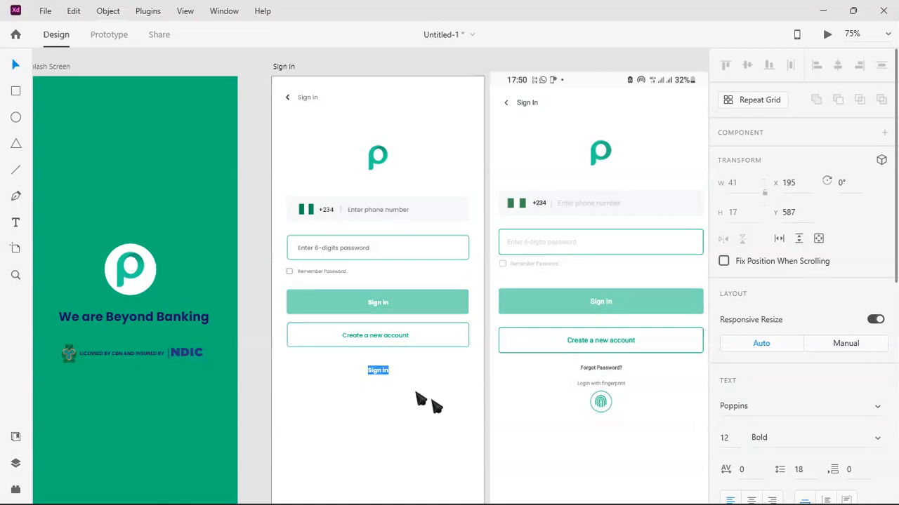
scroll(797, 455, "down", 5)
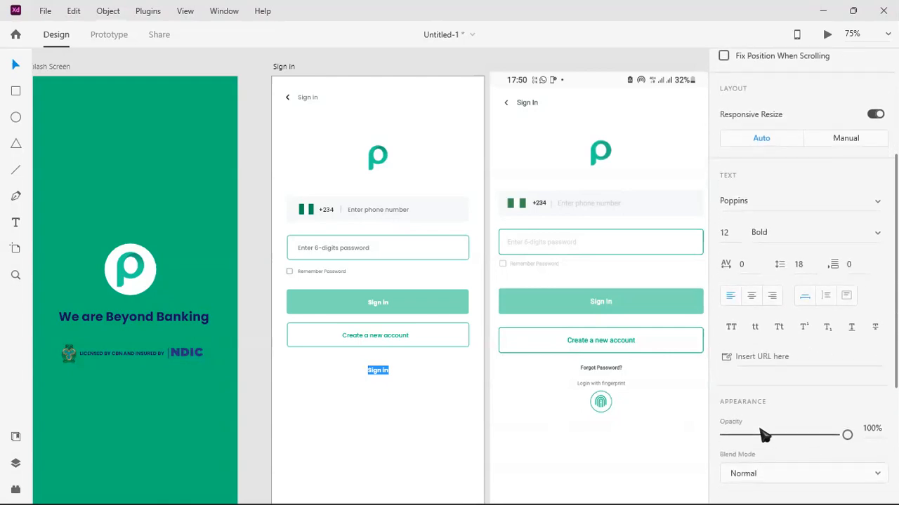
left_click(753, 374)
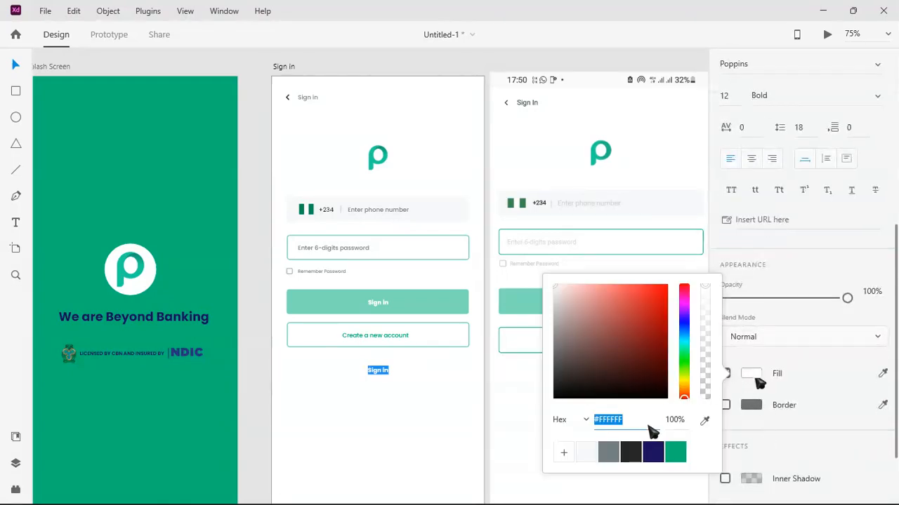
left_click(638, 454)
key("Escape")
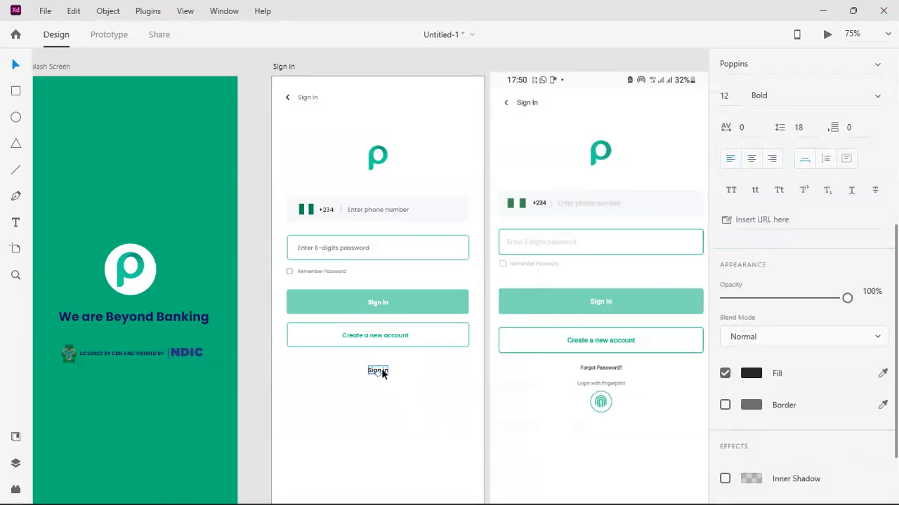
type("Forget password?")
Duplicate the "Forget password?" text below itself, change the copy to "Login with fingerprint" and centre it at X 149, Y 620
left_click_drag(407, 372, 386, 390)
double_click(385, 387)
type("Login with fi")
key("Escape")
left_click_drag(401, 386, 395, 386)
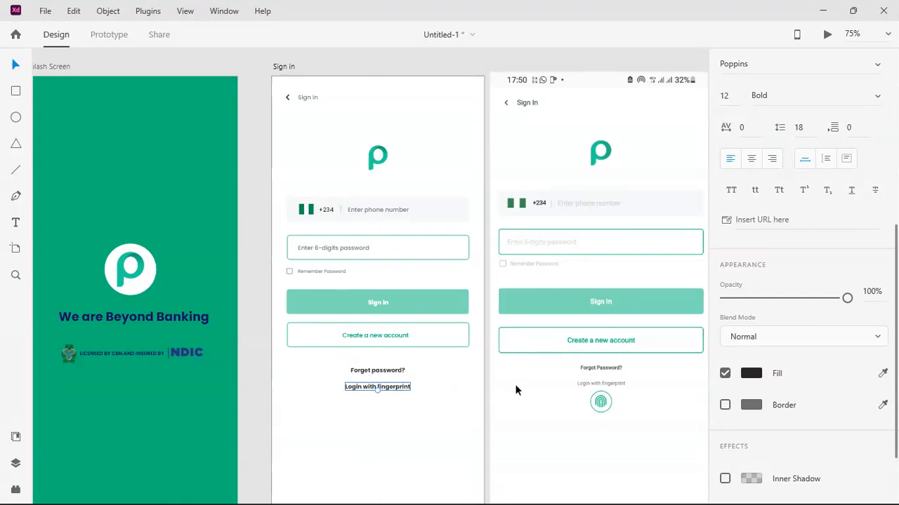
Change the "Login with fingerprint" text's fill to the saved grey swatch and its font weight to Medium
scroll(782, 347, "down", 3)
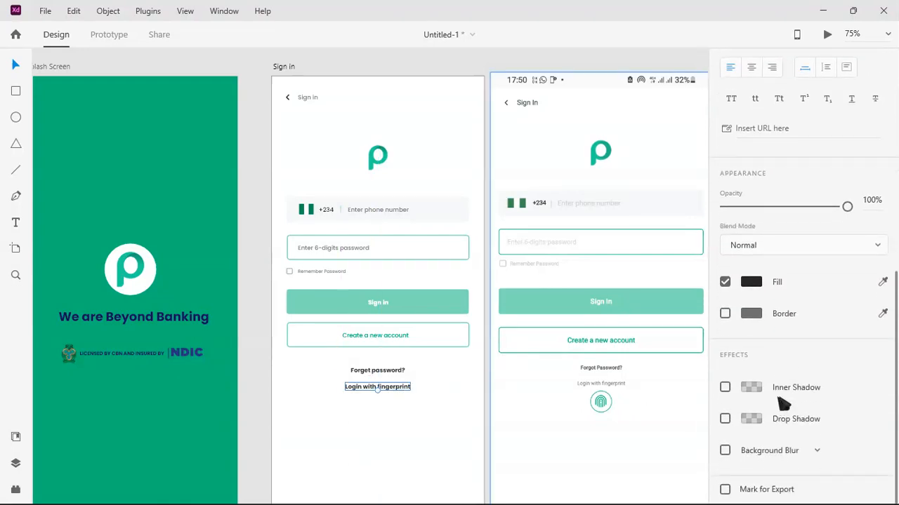
left_click(751, 282)
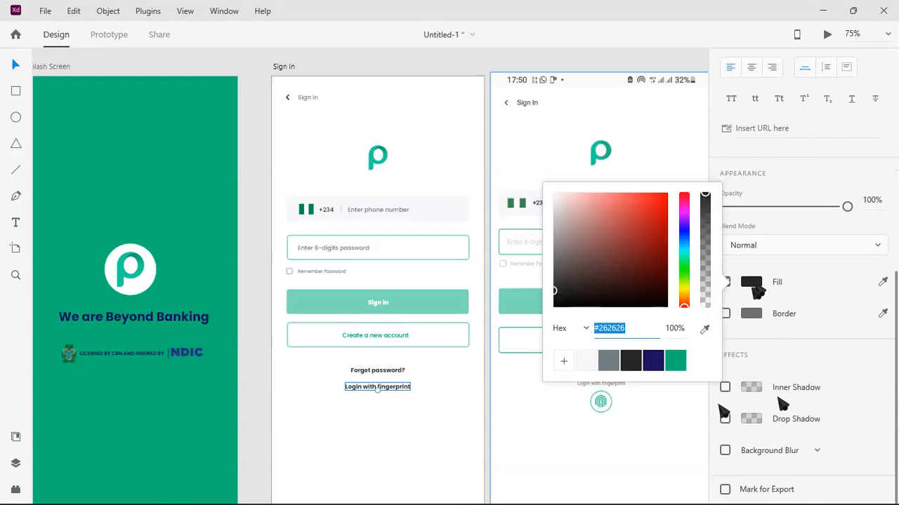
left_click(608, 360)
left_click(437, 400)
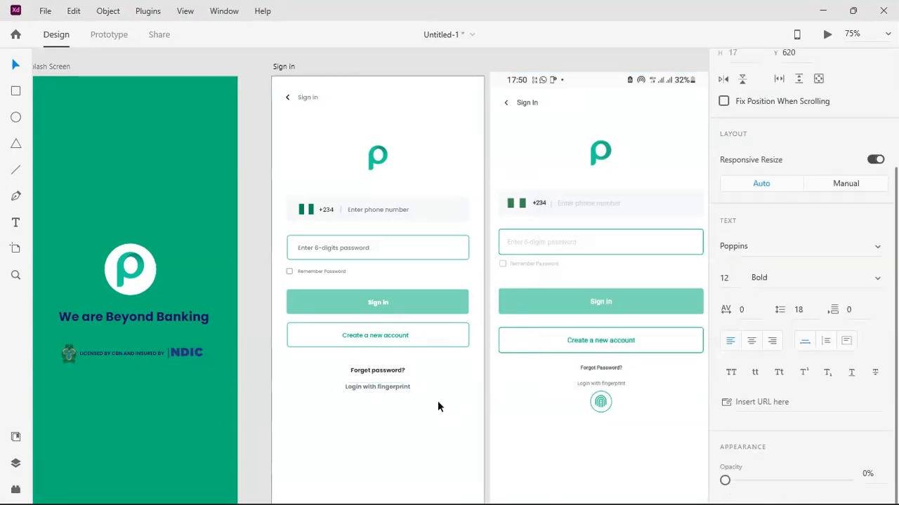
left_click(394, 386)
scroll(794, 337, "down", 1)
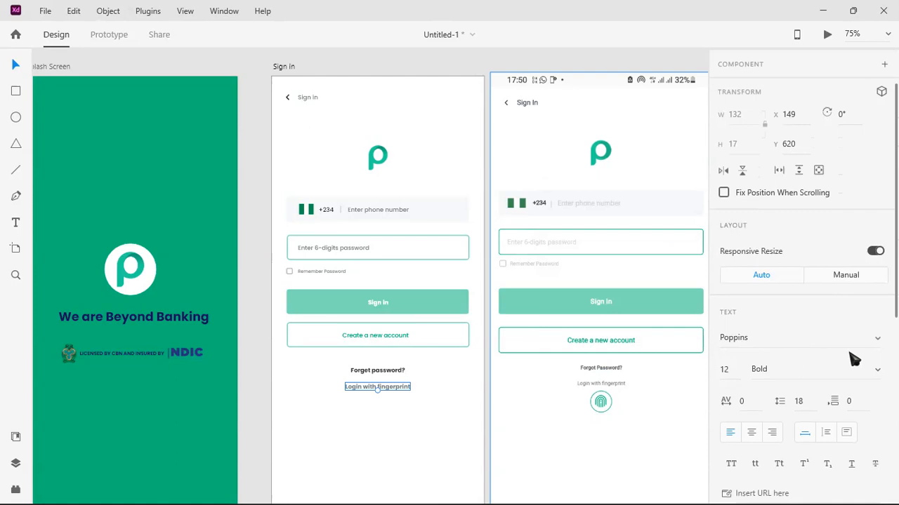
left_click(877, 370)
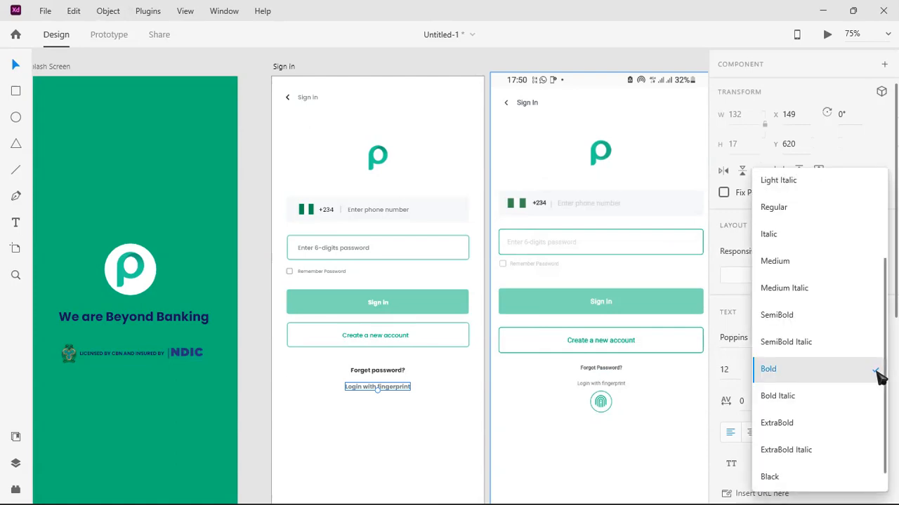
left_click(848, 262)
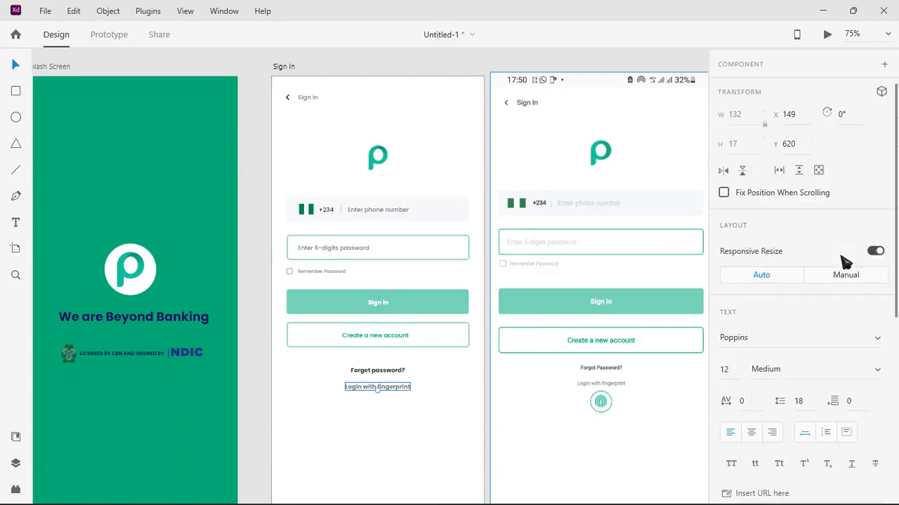
Set the "Forget password?" text to SemiBold and move "Login with fingerprint" slightly up, centred beneath it
left_click(390, 371)
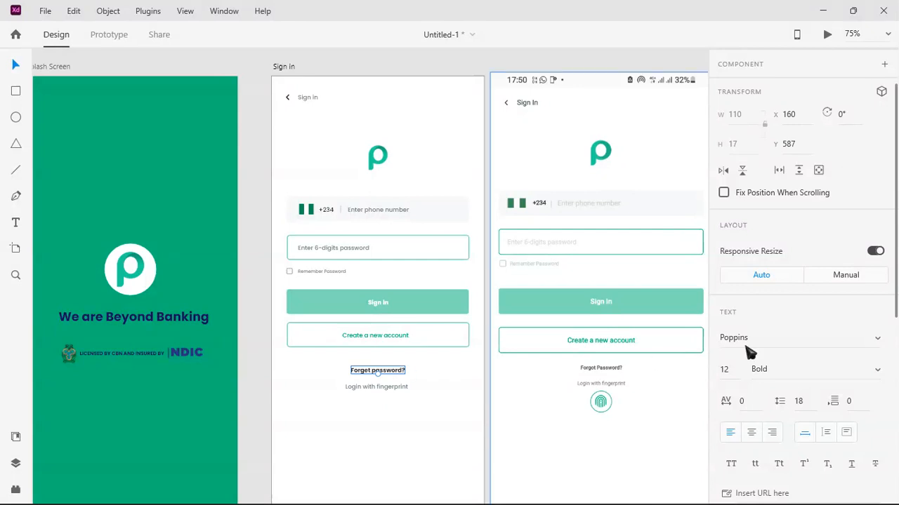
left_click(878, 371)
left_click(842, 317)
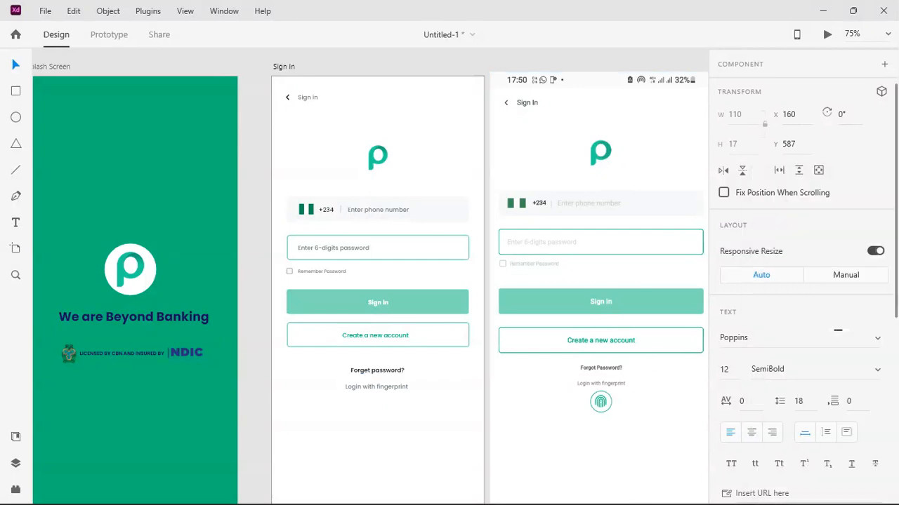
left_click_drag(381, 385, 381, 384)
left_click(442, 414)
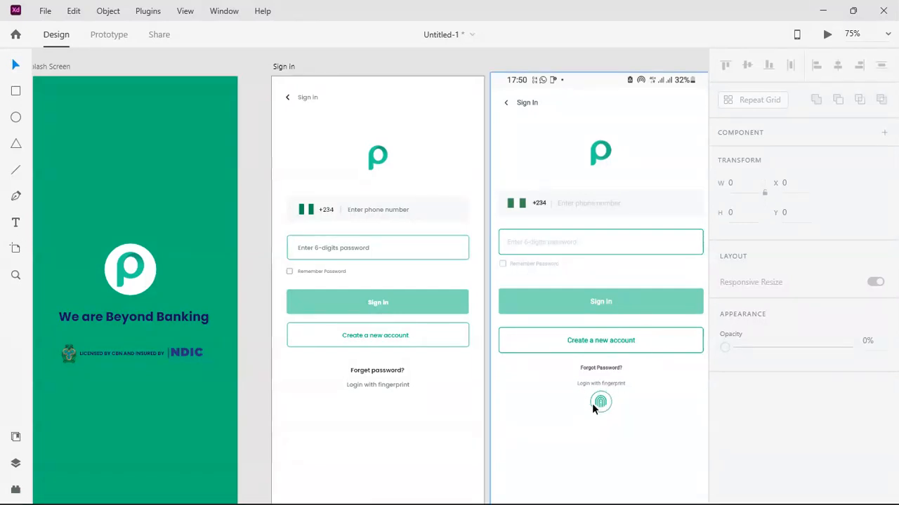
Switch to File Explorer and import fingerprint.svg from the Opay clone folder onto the Sign in artboard
mouse_move(515, 492)
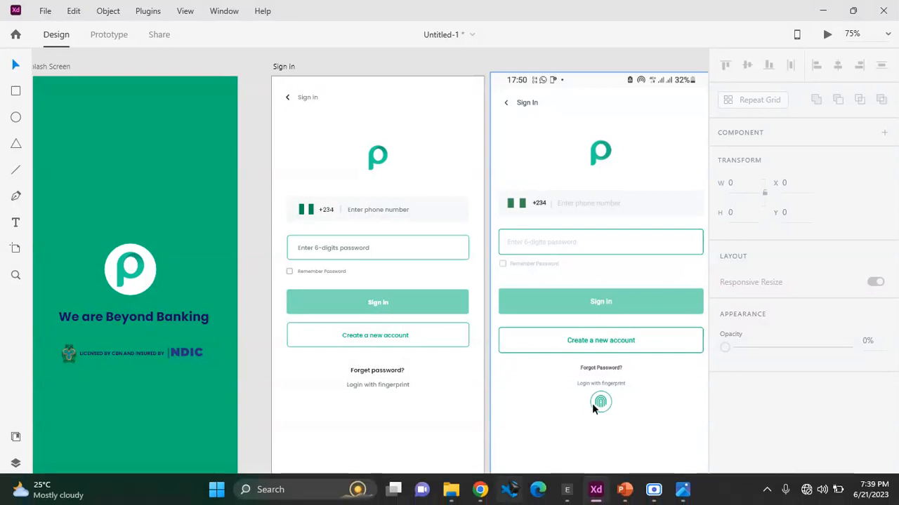
left_click(450, 489)
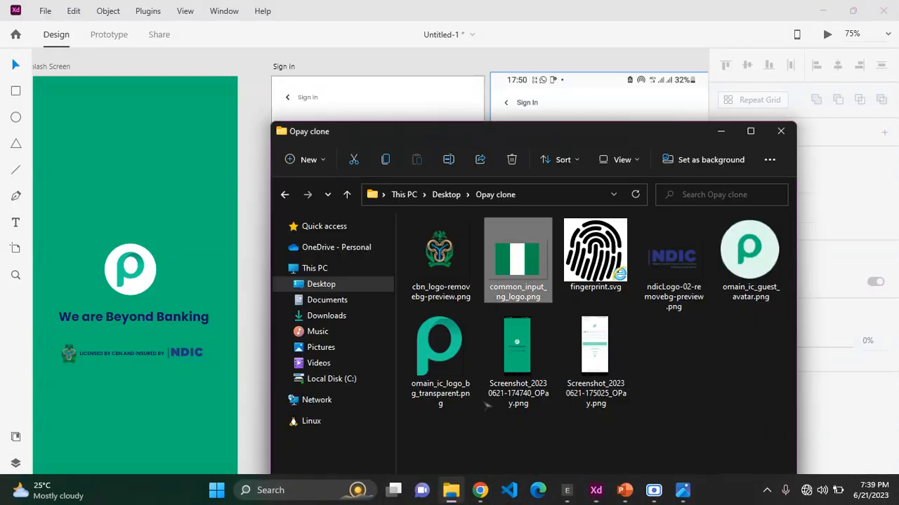
left_click(585, 282)
left_click_drag(598, 275, 420, 113)
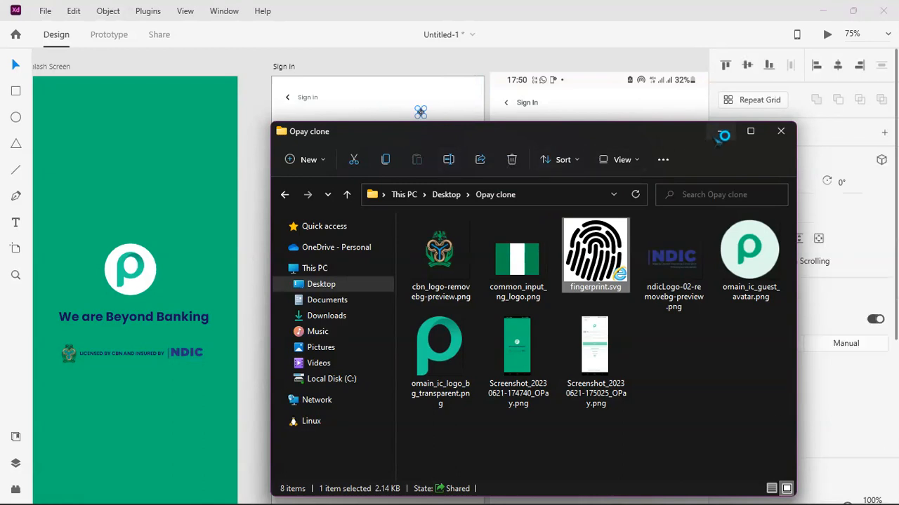
left_click(721, 132)
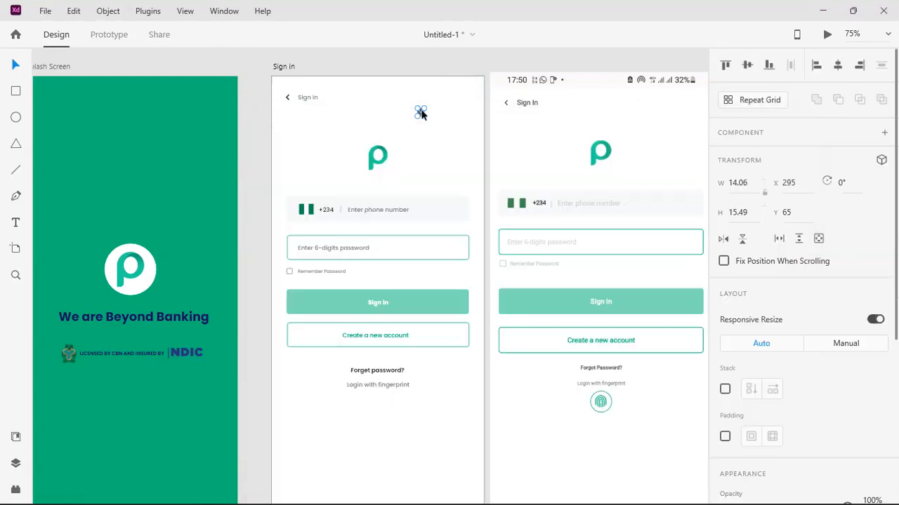
Move the fingerprint icon beneath "Login with fingerprint" at about X 195, Y 645 and scale it to about 34.5 by 38
left_click_drag(421, 117, 391, 422)
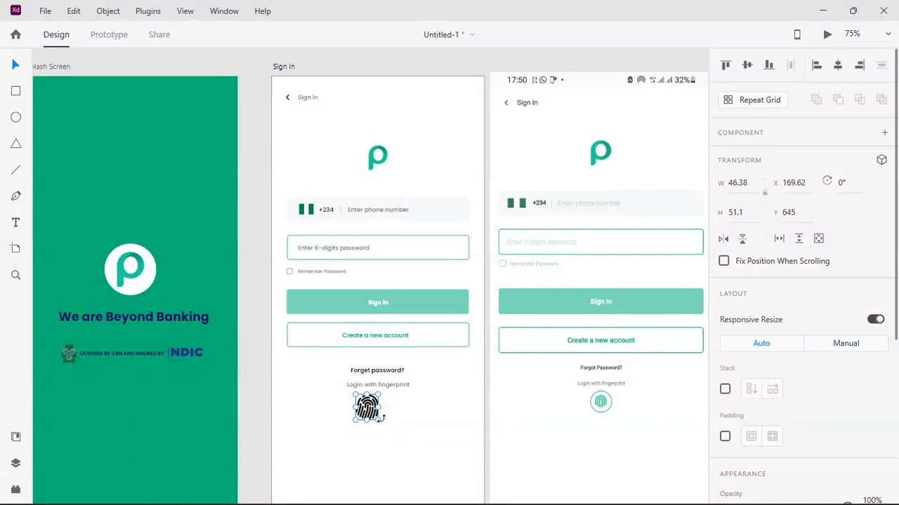
mouse_move(379, 421)
left_mouse_down()
mouse_move(368, 406)
mouse_move(377, 407)
left_mouse_up()
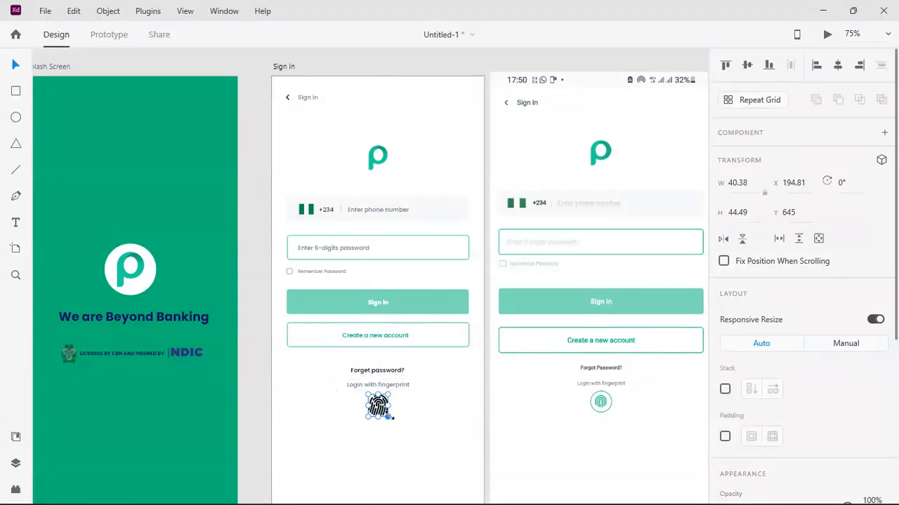
mouse_move(391, 418)
left_mouse_down()
mouse_move(380, 410)
mouse_move(388, 419)
left_mouse_up()
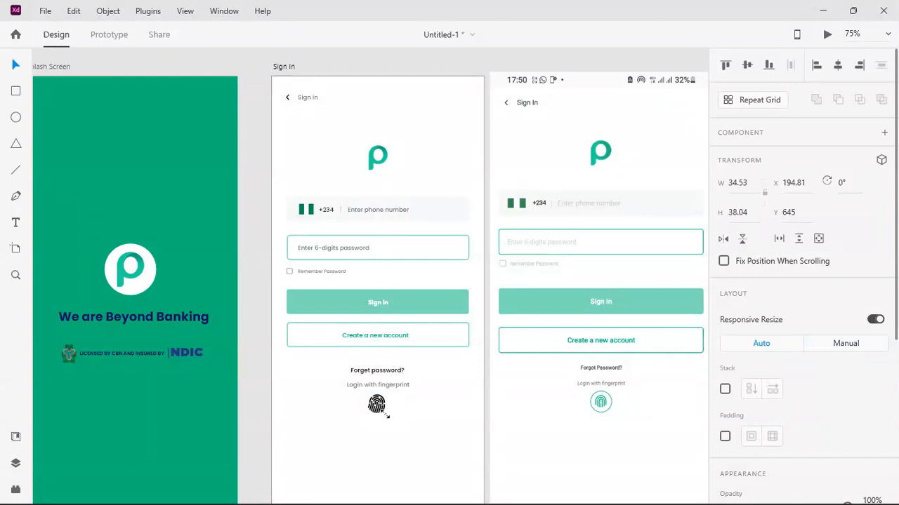
left_click(388, 425)
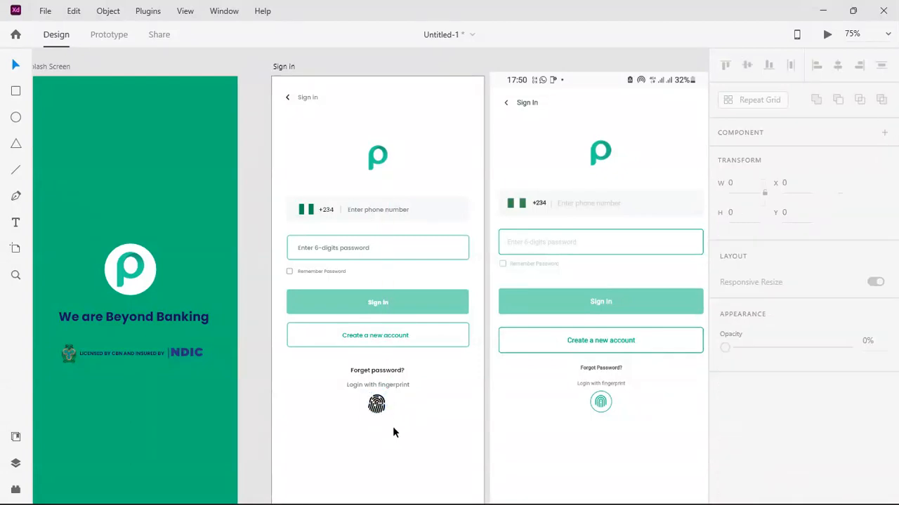
Examine the fill and border settings of the fingerprint icon and of the logo at the head of the Sign in screen
left_click(383, 409)
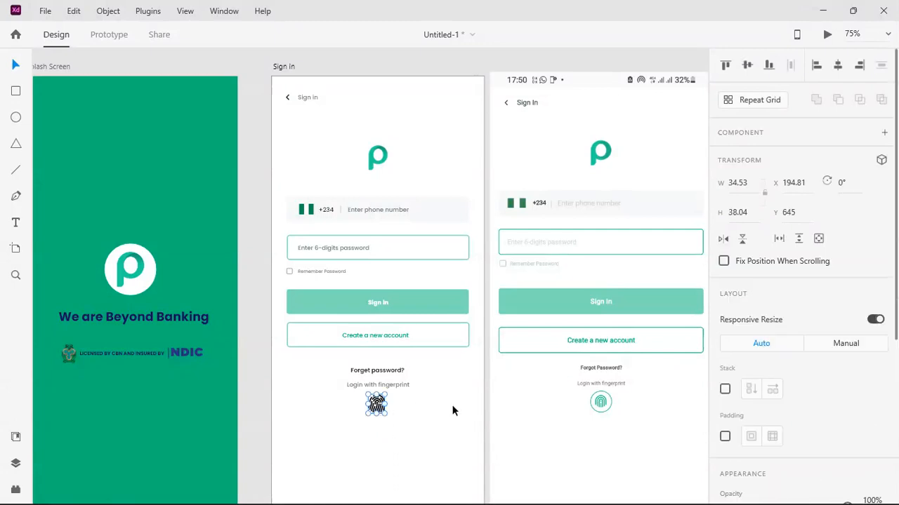
scroll(779, 433, "down", 3)
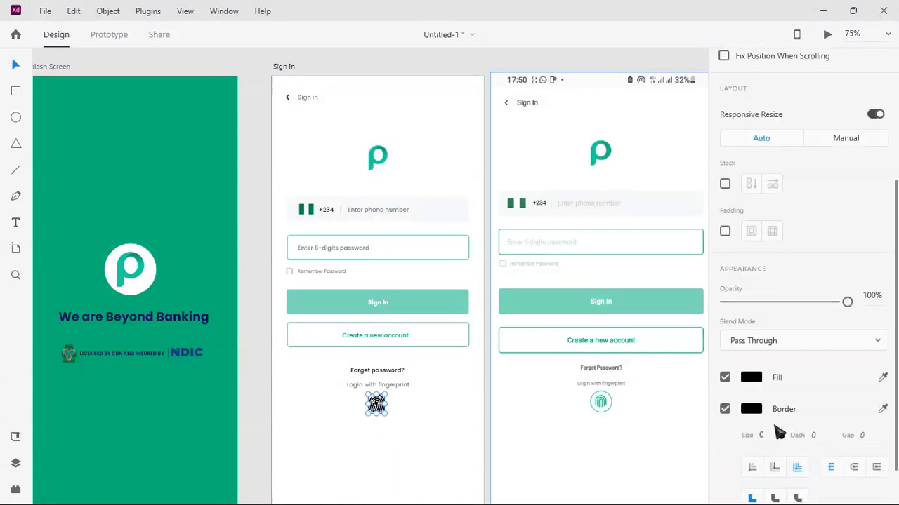
left_click(387, 427)
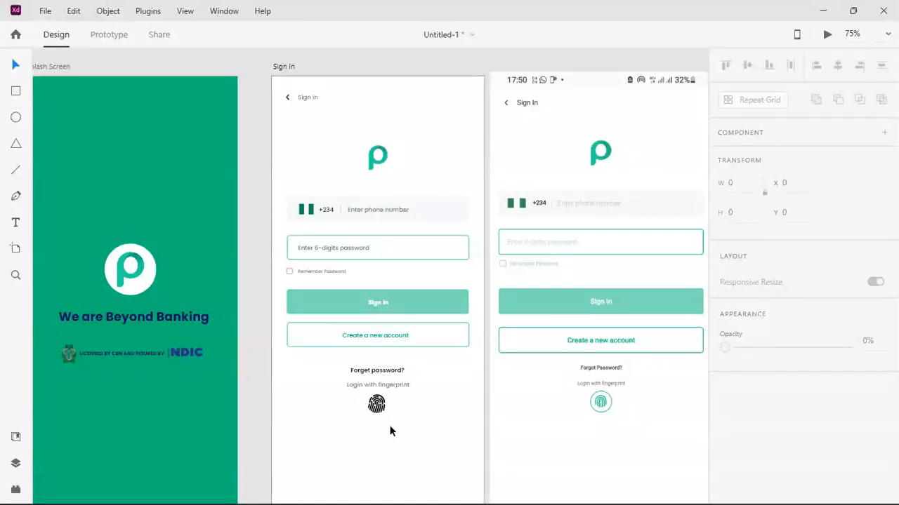
left_click_drag(358, 425, 354, 409)
left_click(363, 437)
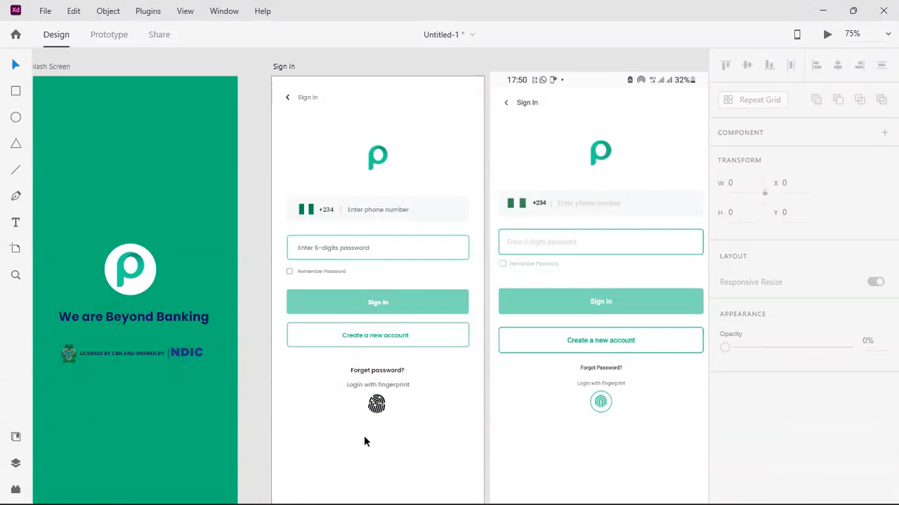
left_click(372, 156)
scroll(393, 168, "down", 1)
scroll(770, 349, "down", 5)
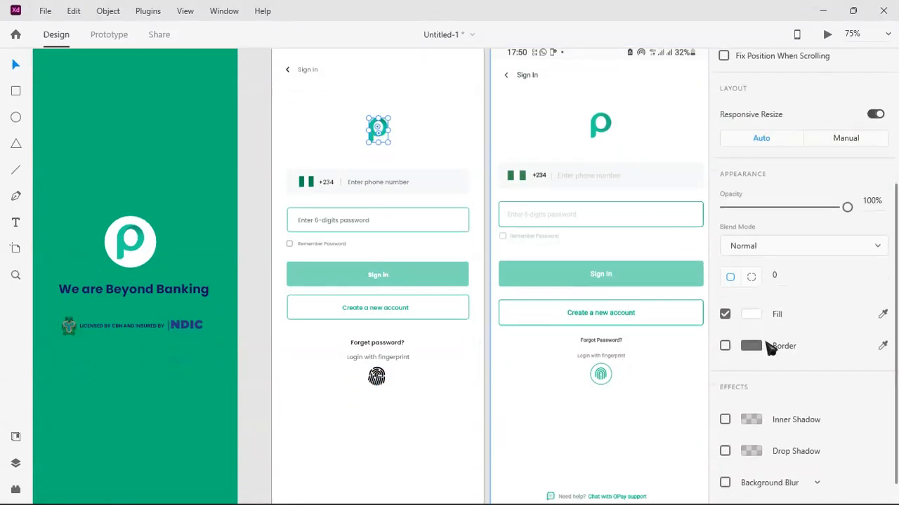
scroll(449, 363, "down", 1)
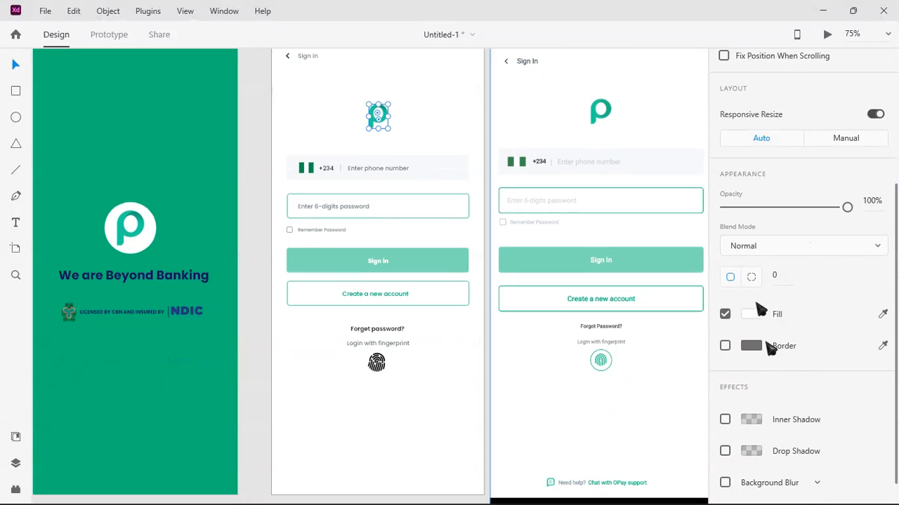
Change the fill of the fingerprint icon on the Sign in artboard to the saved green #00B876
left_click(377, 365)
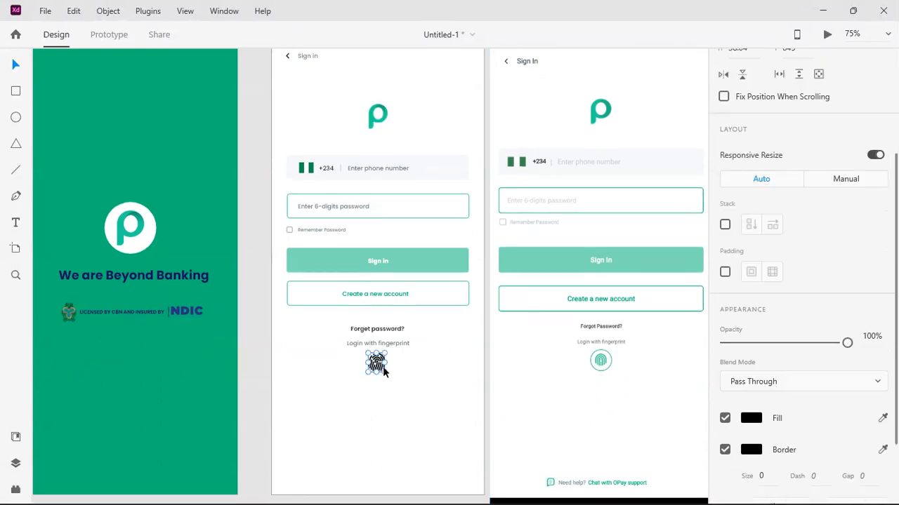
left_click(755, 421)
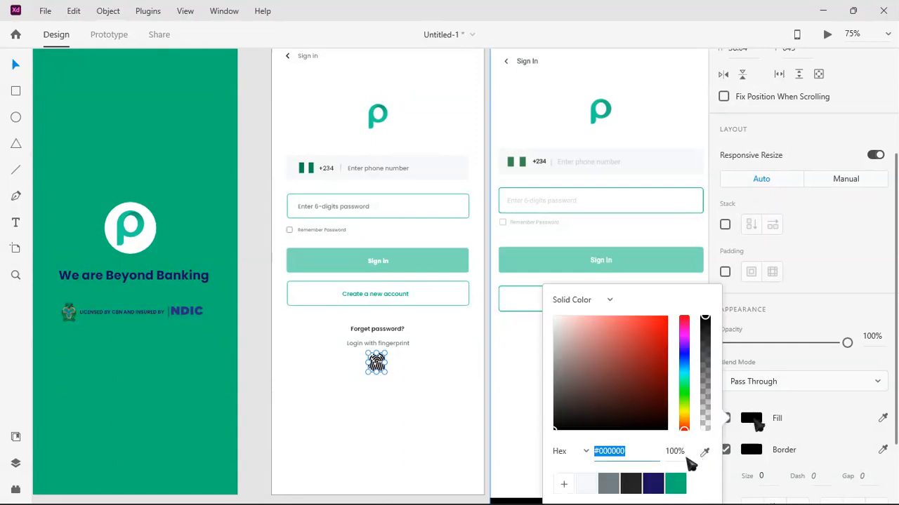
left_click(676, 484)
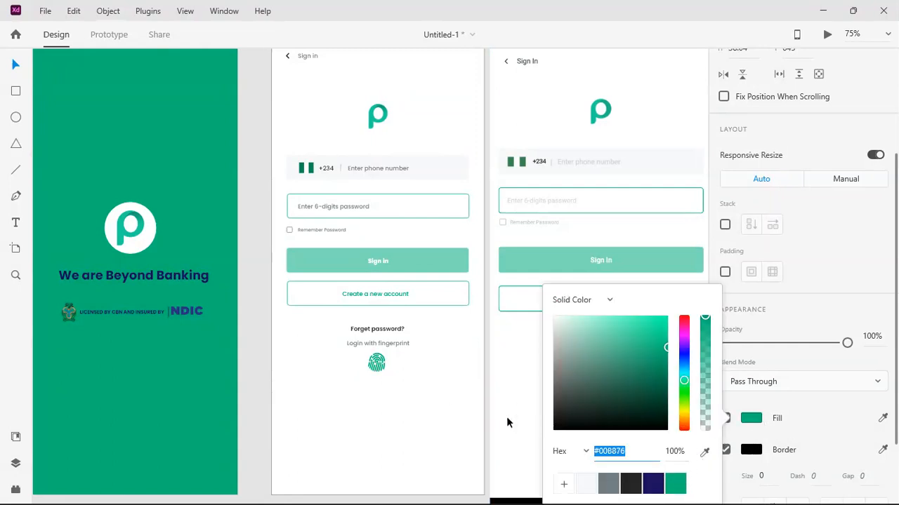
left_click(431, 399)
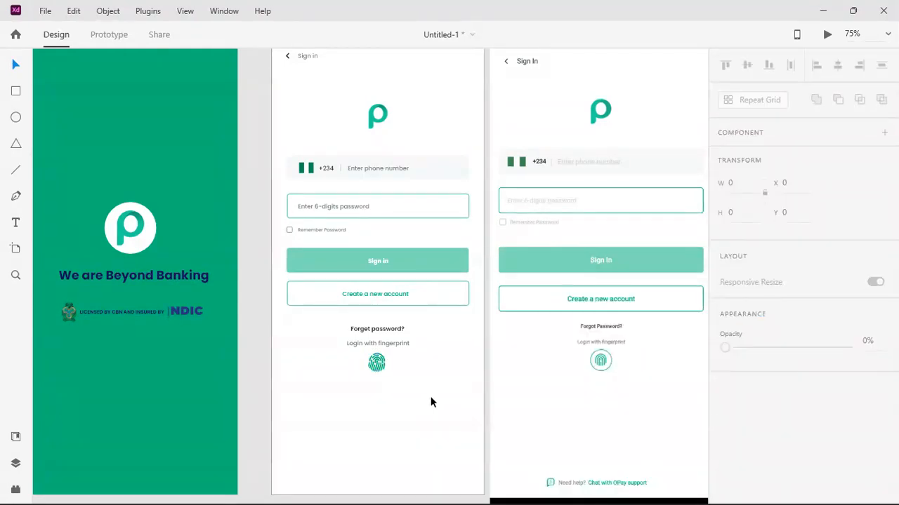
Delete the reference screenshot beside the Sign in artboard
key("ctrl+minus")
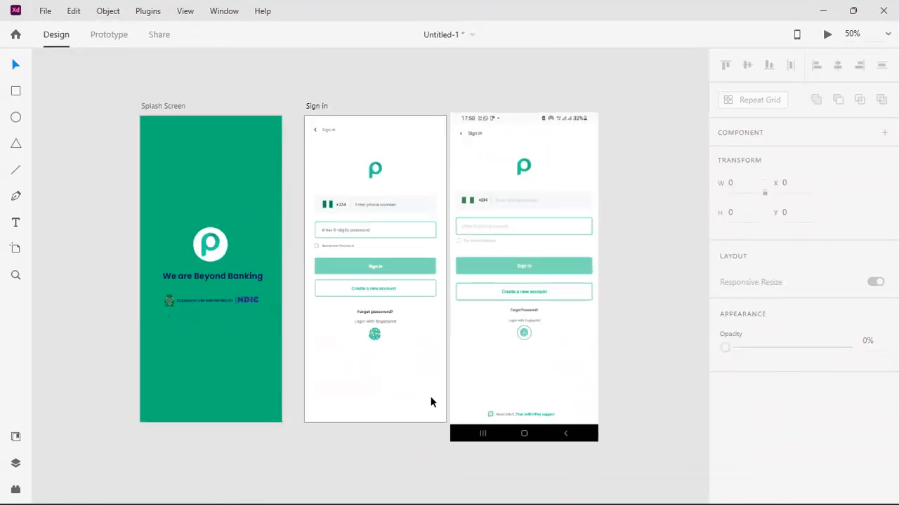
mouse_move(517, 375)
left_mouse_down()
mouse_move(524, 340)
mouse_move(533, 361)
mouse_move(520, 371)
left_mouse_up()
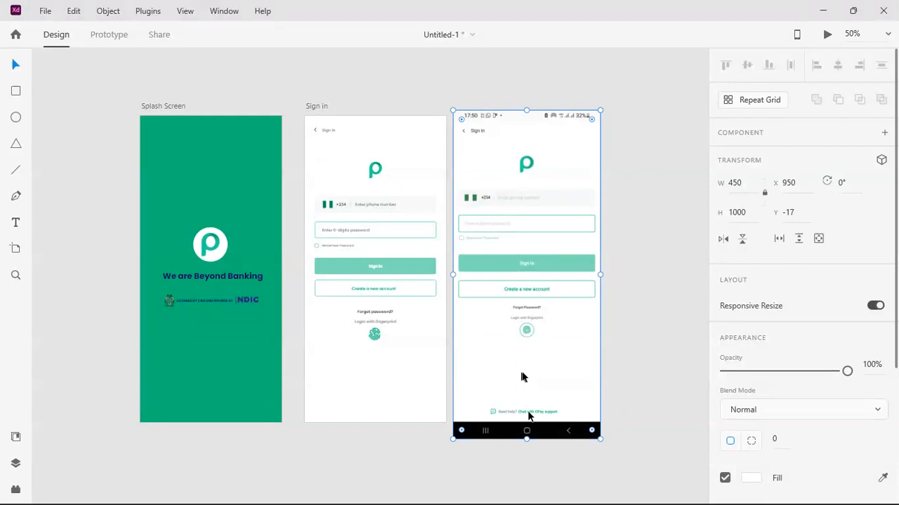
key("Delete")
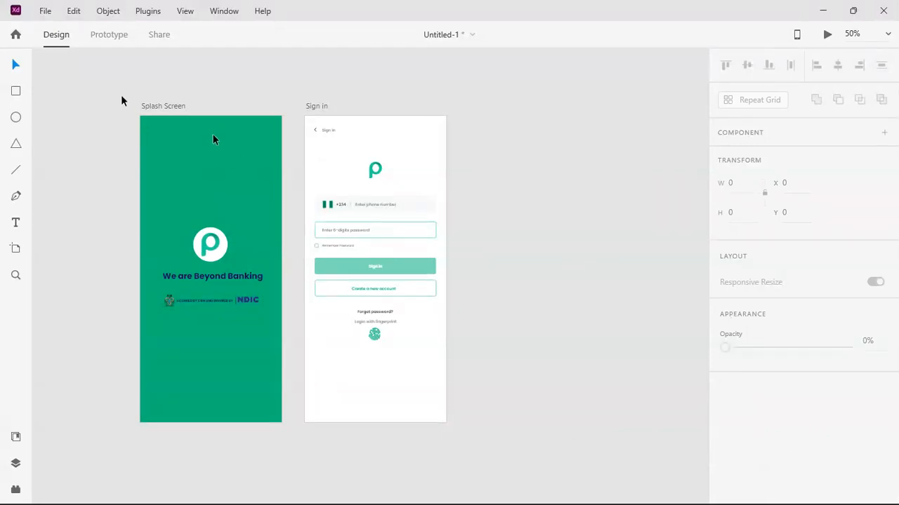
left_click_drag(98, 79, 545, 428)
left_click(464, 329)
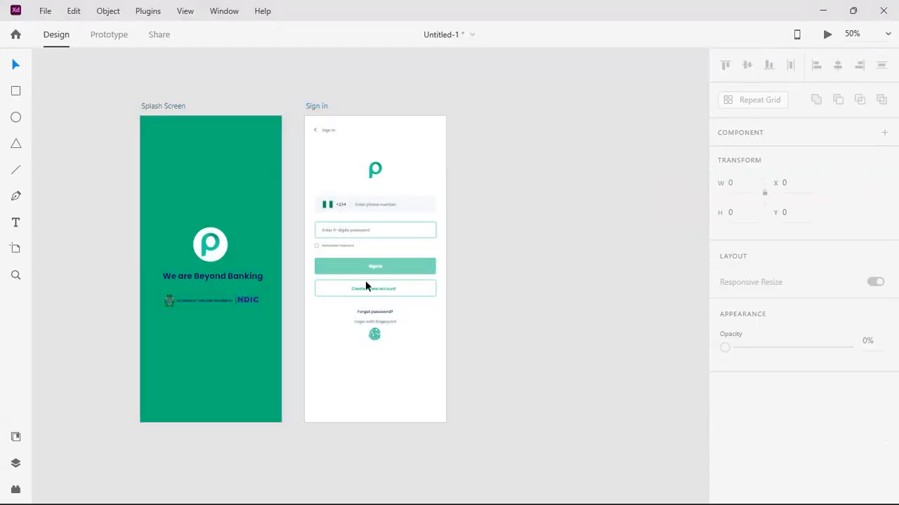
left_click(175, 106)
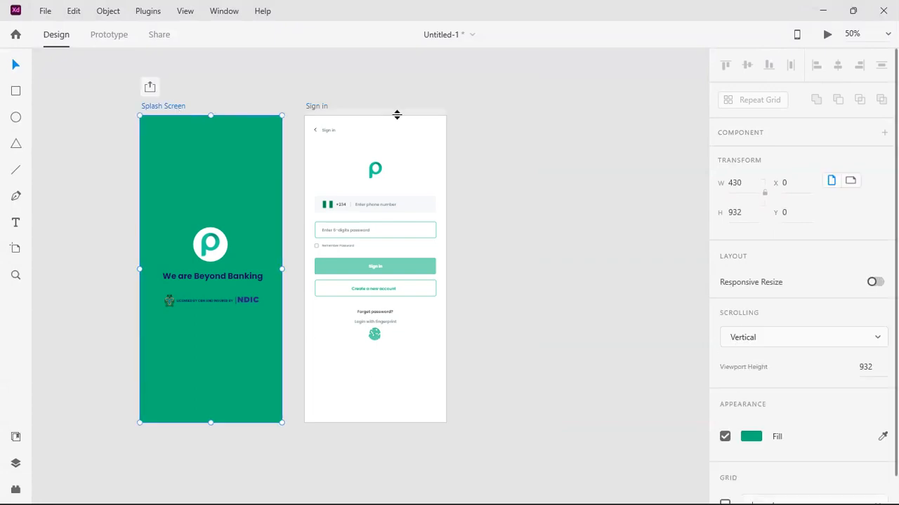
left_click(317, 106)
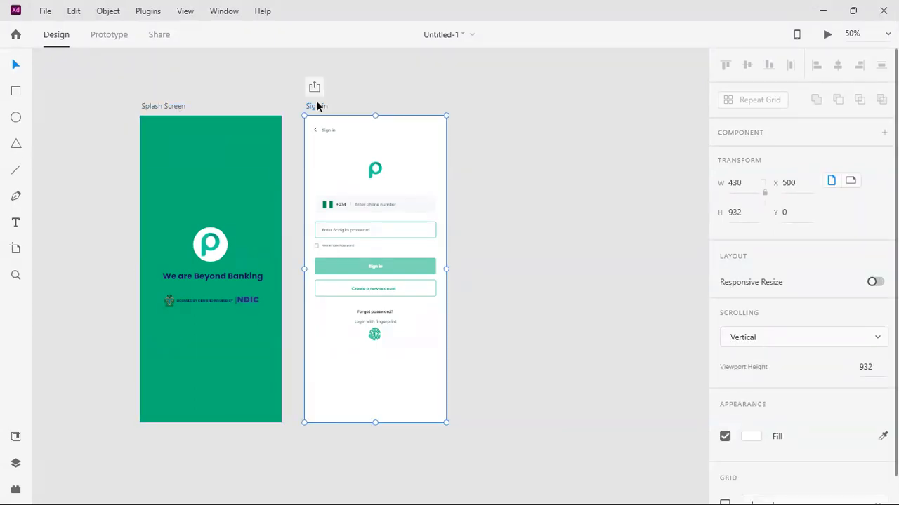
Preview the design starting from the Splash Screen artboard, view the Sign in screen, and close the preview
left_click(167, 105)
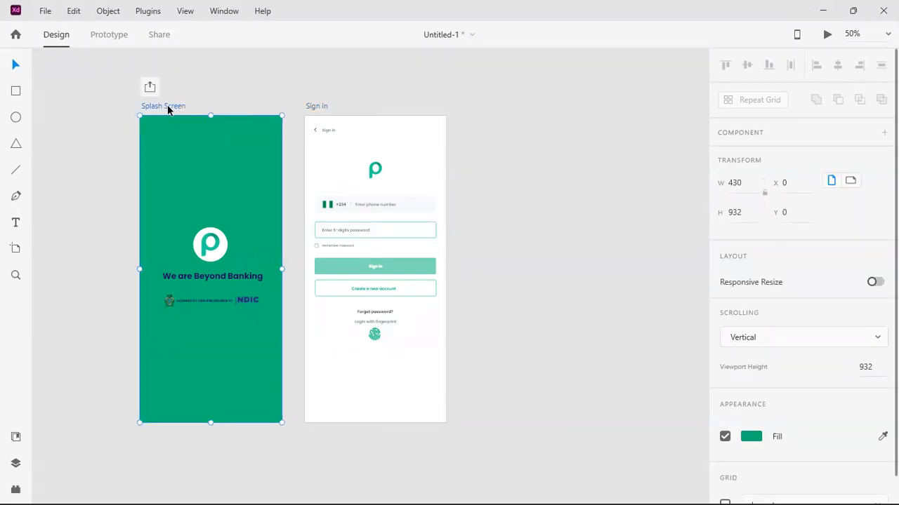
left_click(828, 37)
left_click_drag(106, 14, 554, 13)
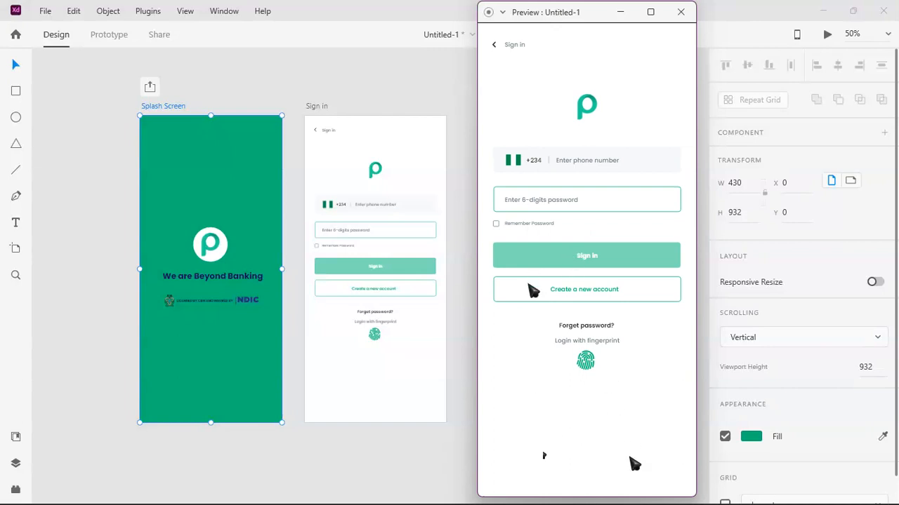
mouse_move(659, 494)
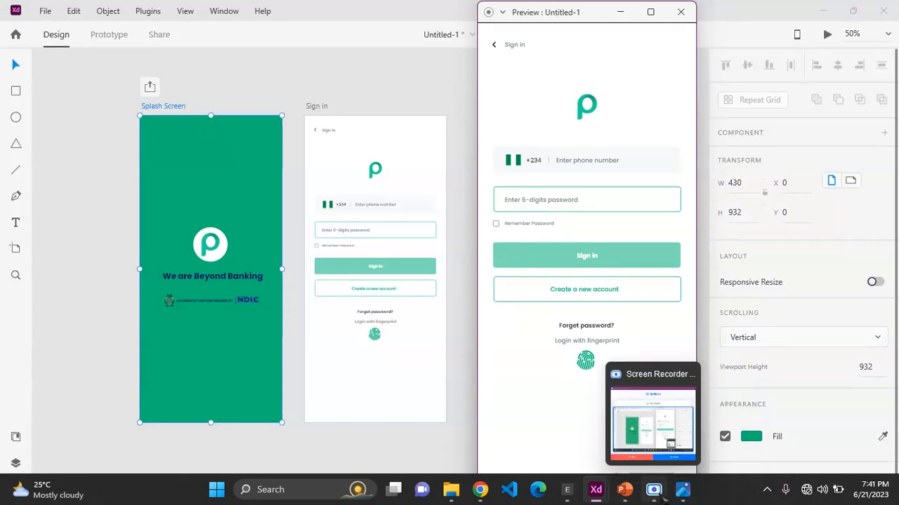
left_click(660, 449)
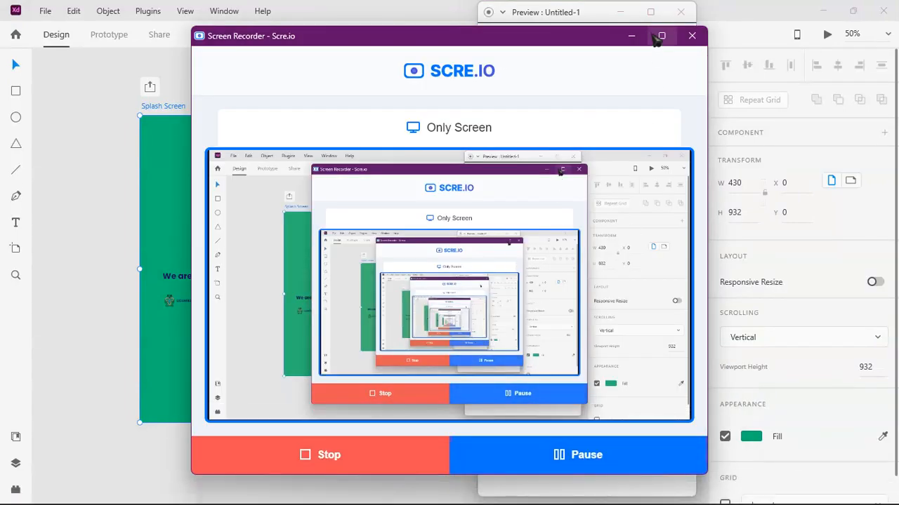
left_click(632, 35)
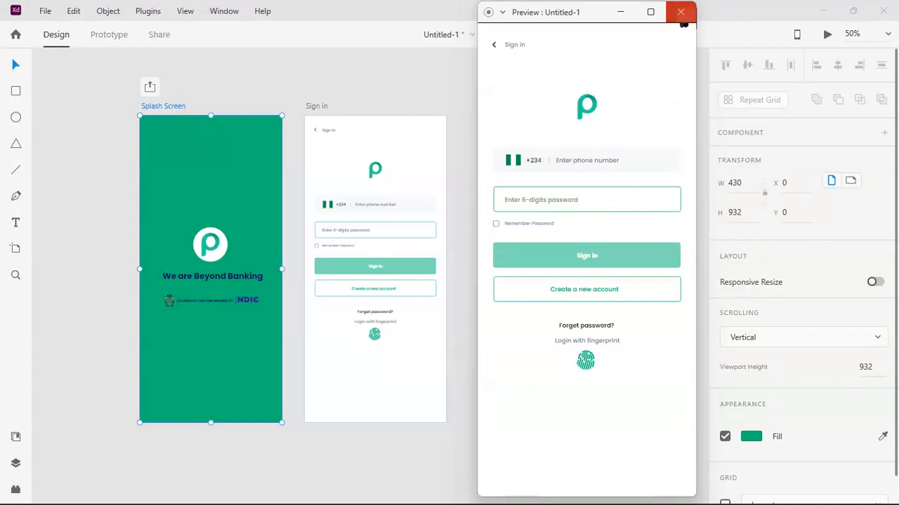
left_click(681, 13)
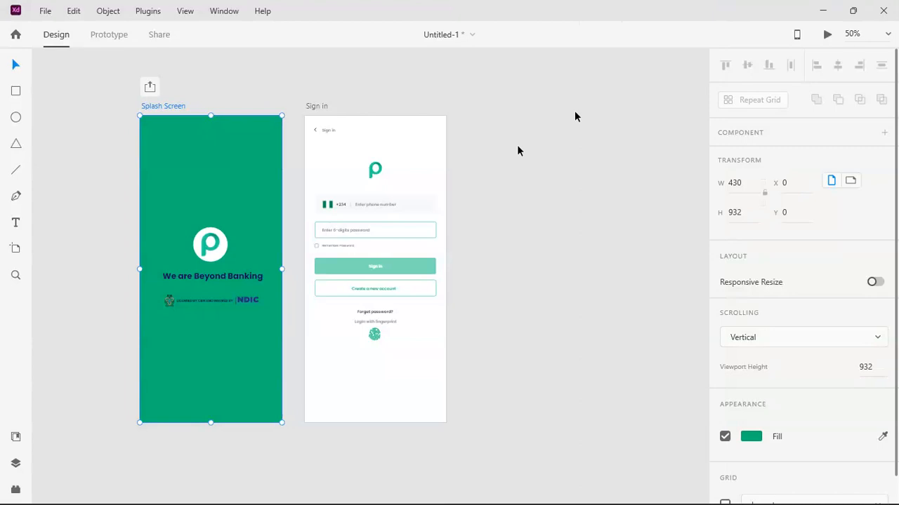
Save the document as "Opay Clone.xd" in the Adobe XD documents folder
left_click(44, 10)
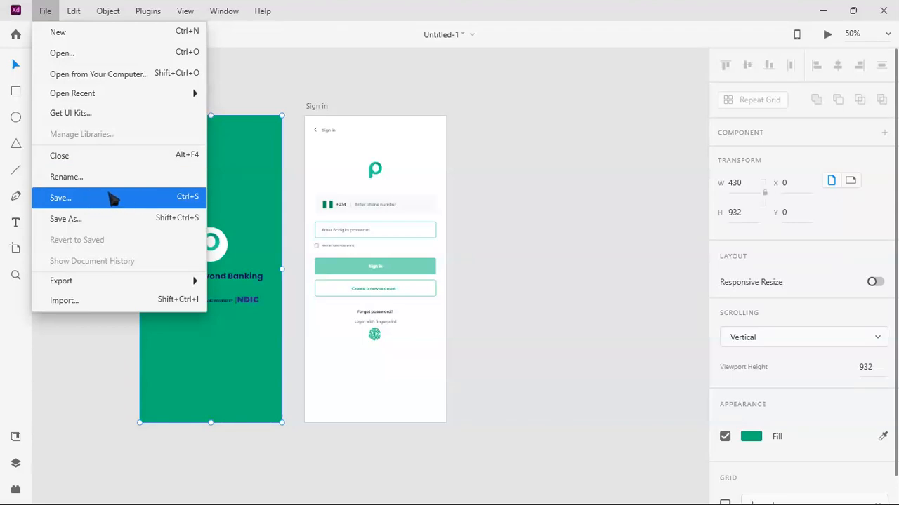
left_click(111, 197)
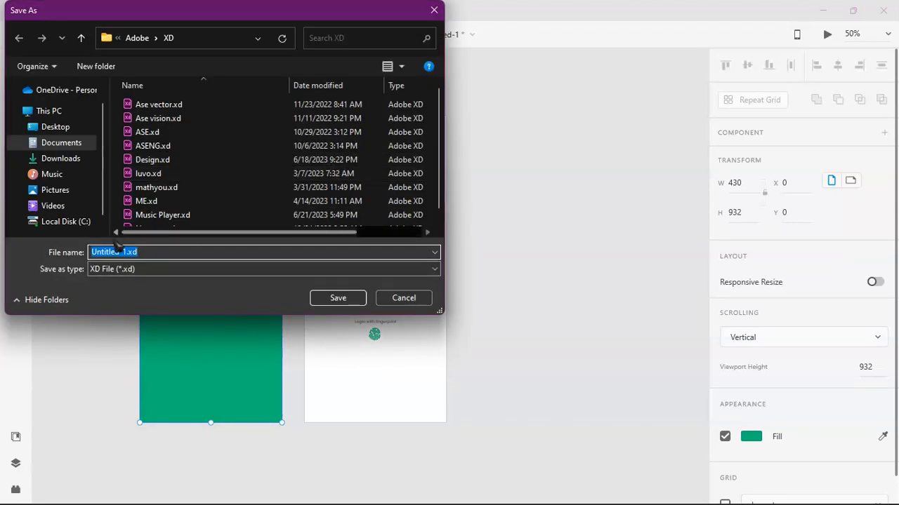
left_click_drag(127, 253, 90, 252)
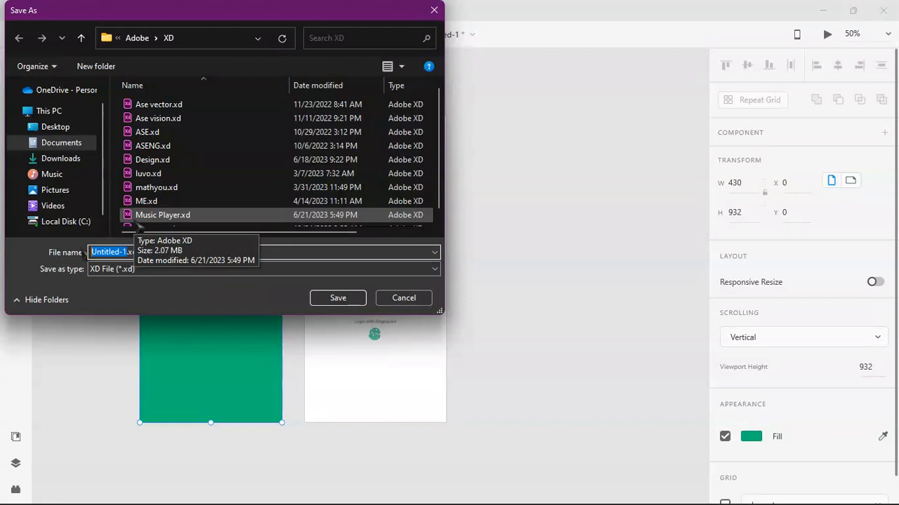
type("Opay C")
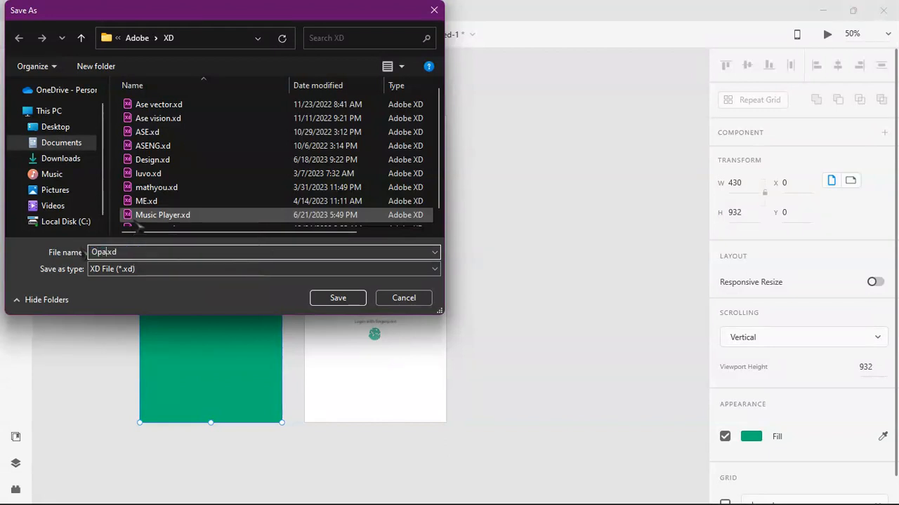
type("lone")
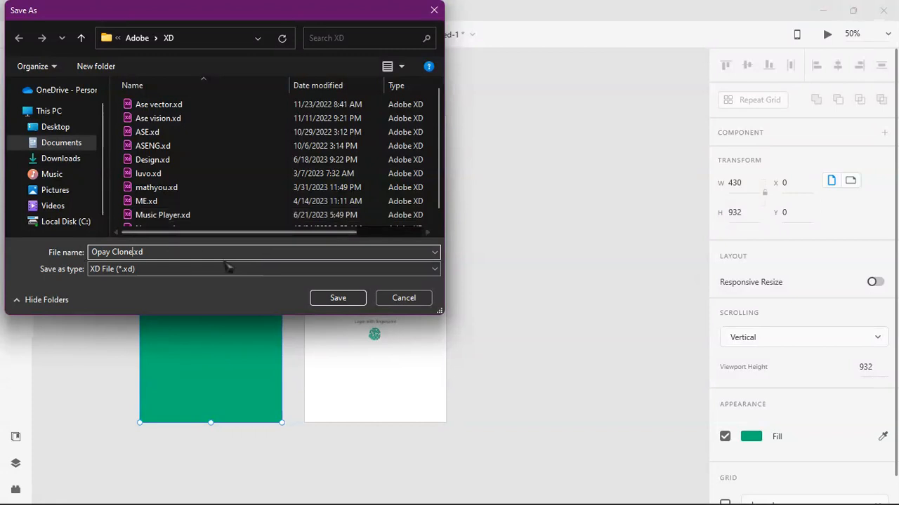
left_click(339, 299)
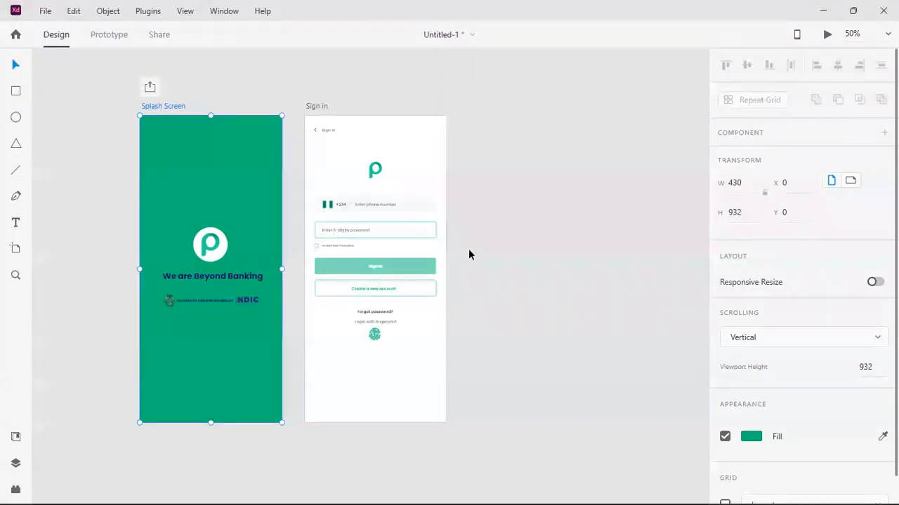
left_click(469, 249)
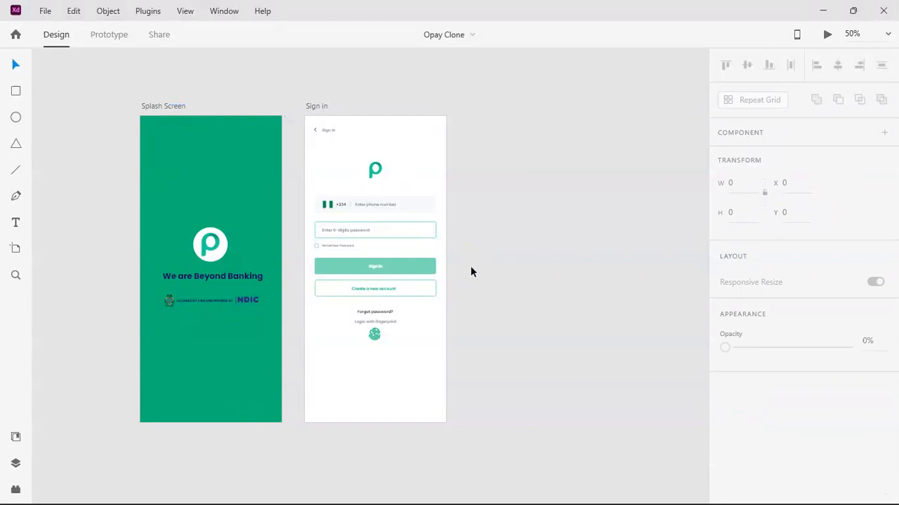
left_click_drag(122, 70, 524, 465)
left_click(537, 421)
key("ctrl+equal")
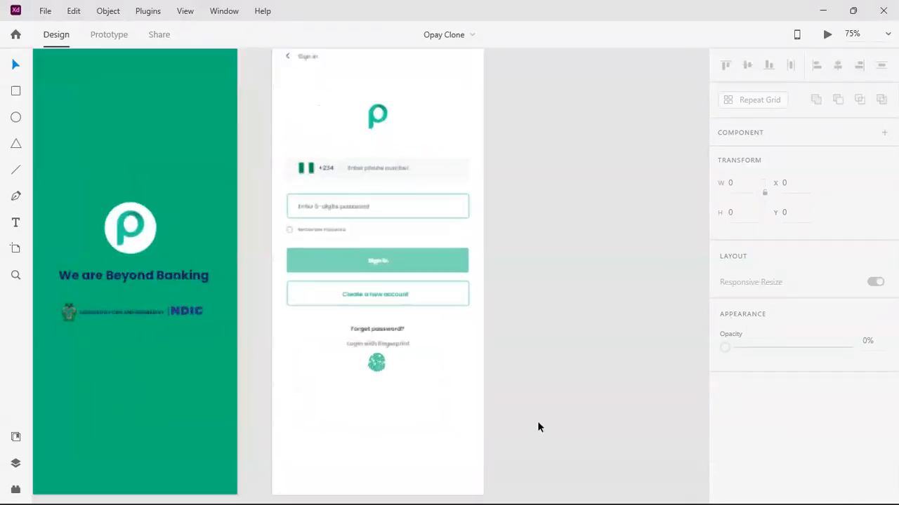
scroll(564, 420, "up", 2)
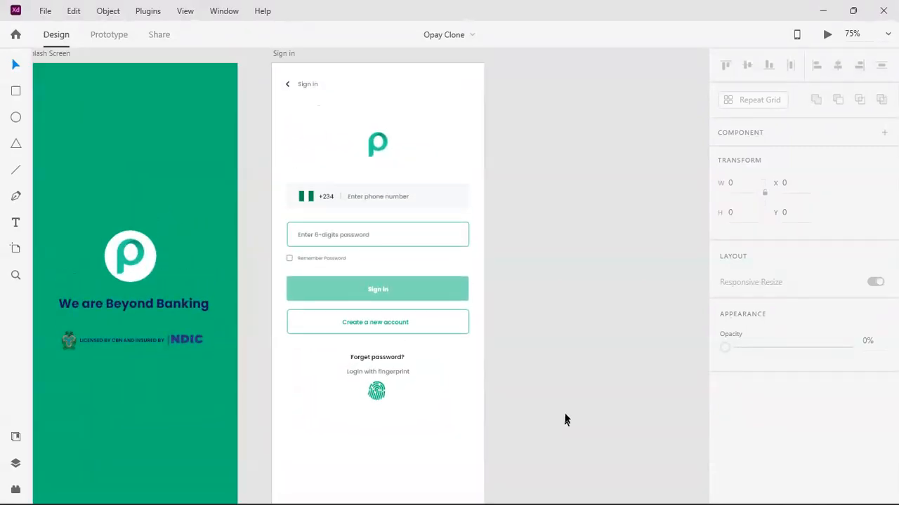
key("ctrl+minus")
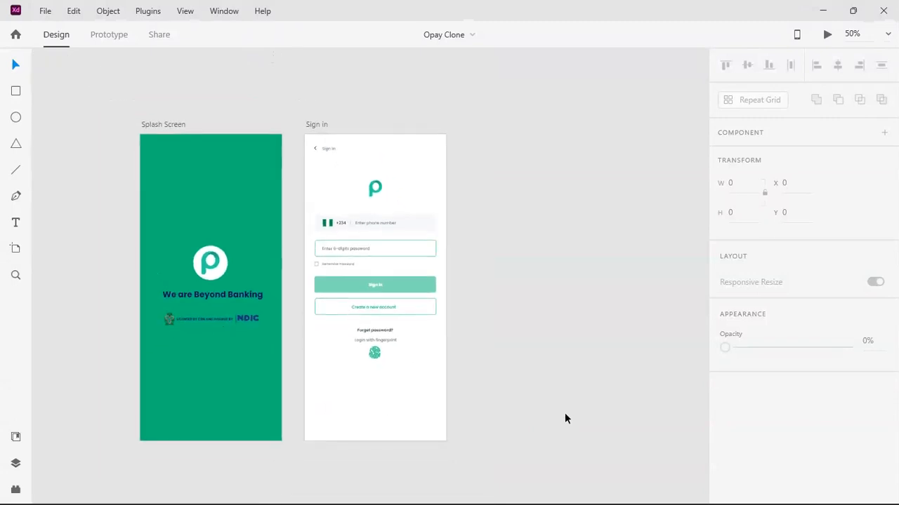
scroll(555, 404, "down", 2)
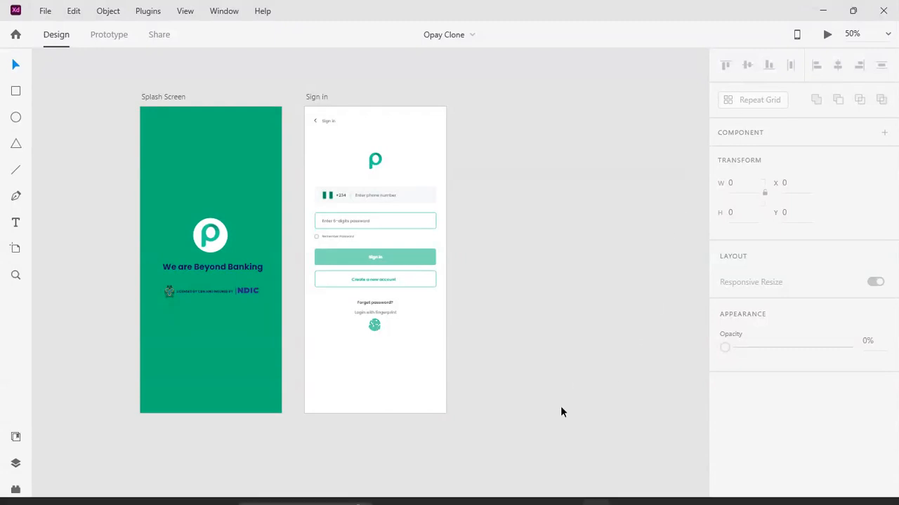
Switch to the UI-UX-Masterclass presentation in PowerPoint and start the slide show from the "Special Thanks" slide 22
left_click(627, 490)
left_click_drag(129, 203, 131, 481)
left_click(85, 388)
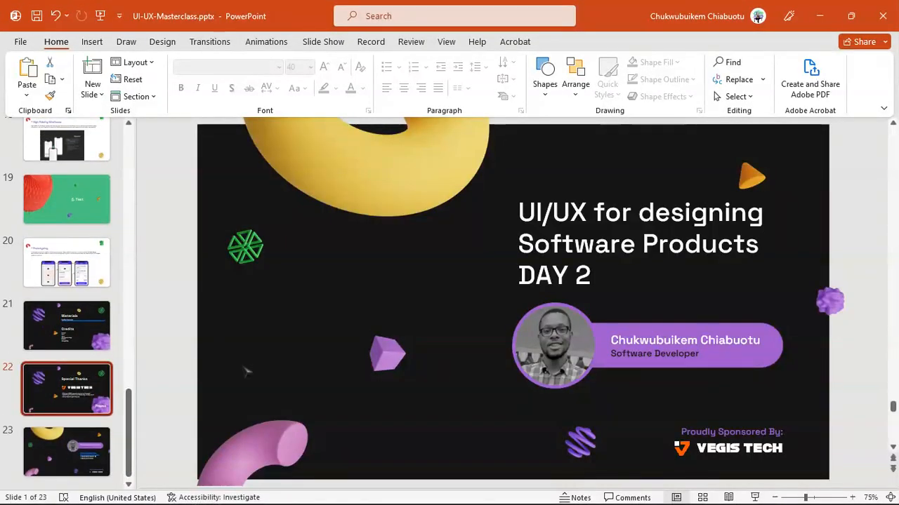
left_click(752, 496)
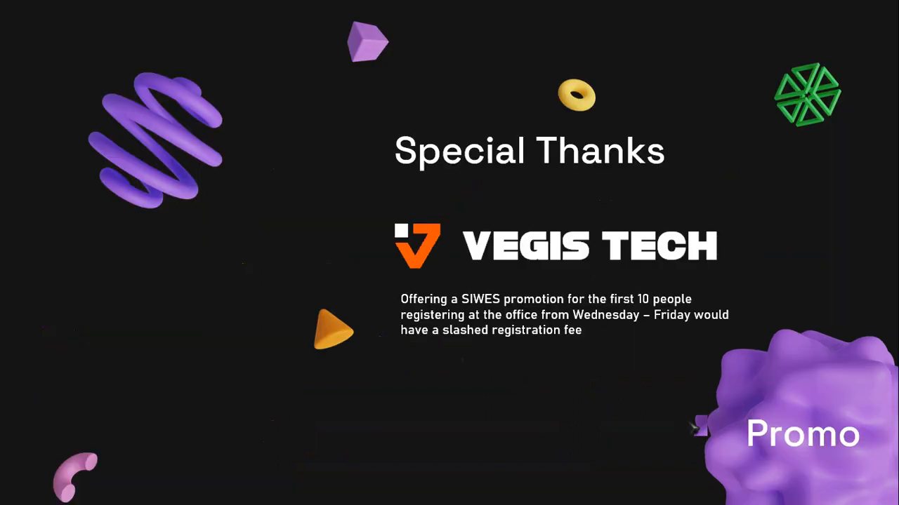